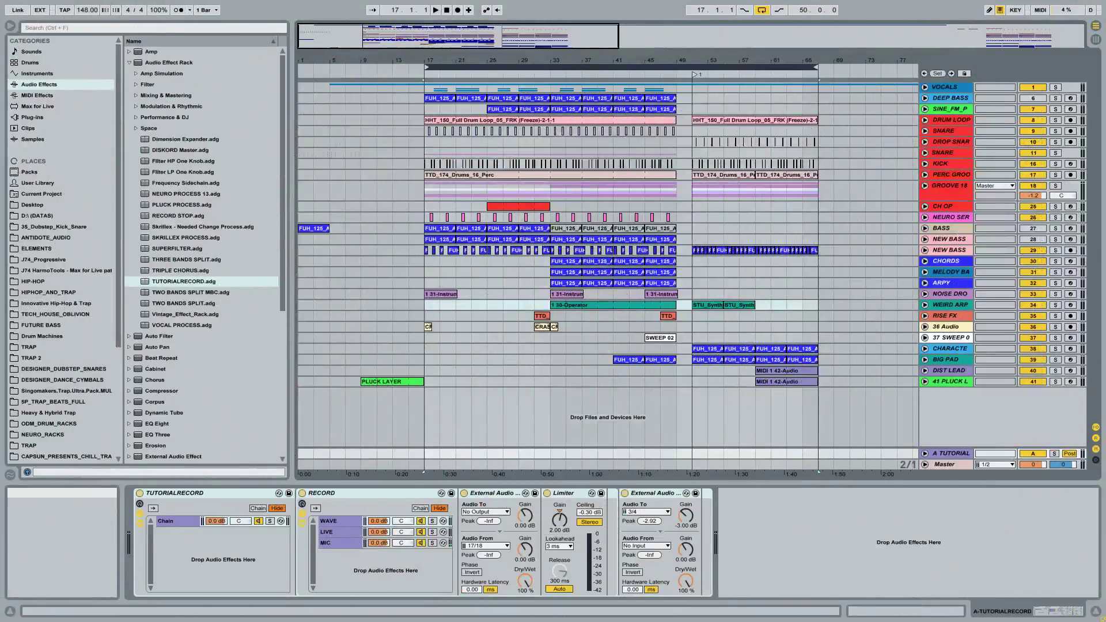
Hide the browser and select the first STU_Synth_Loop clip at bar 51 on the WEIRD ARP track
{"action": "key", "text": "ctrl+alt+b"}
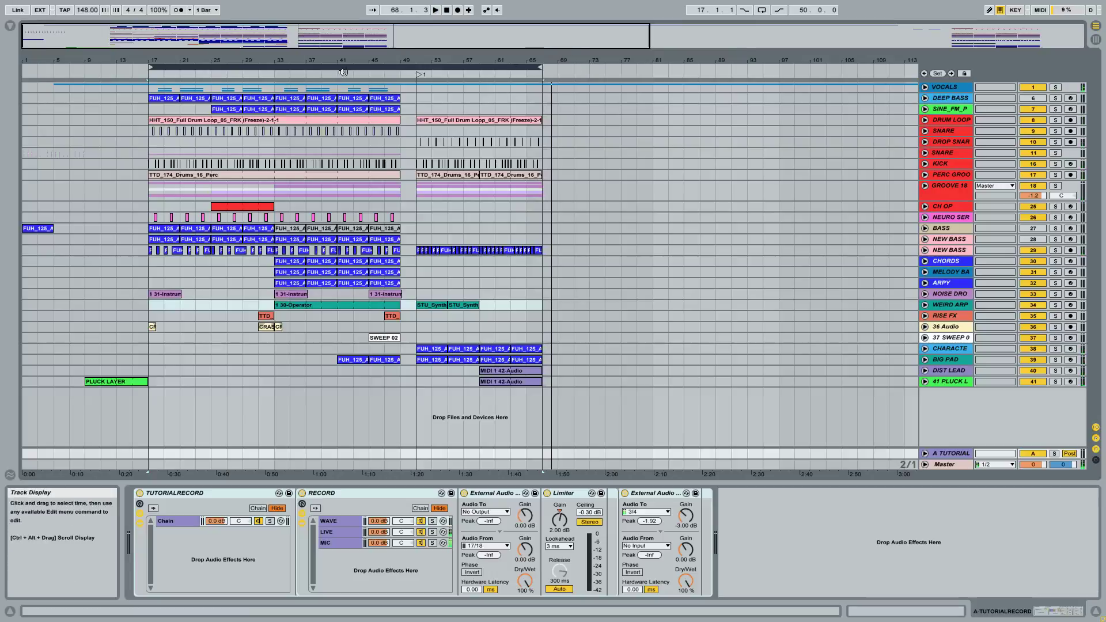
{"action": "left_click_drag", "start_coordinate": [337, 59], "coordinate": [419, 60]}
{"action": "left_click", "coordinate": [548, 305]}
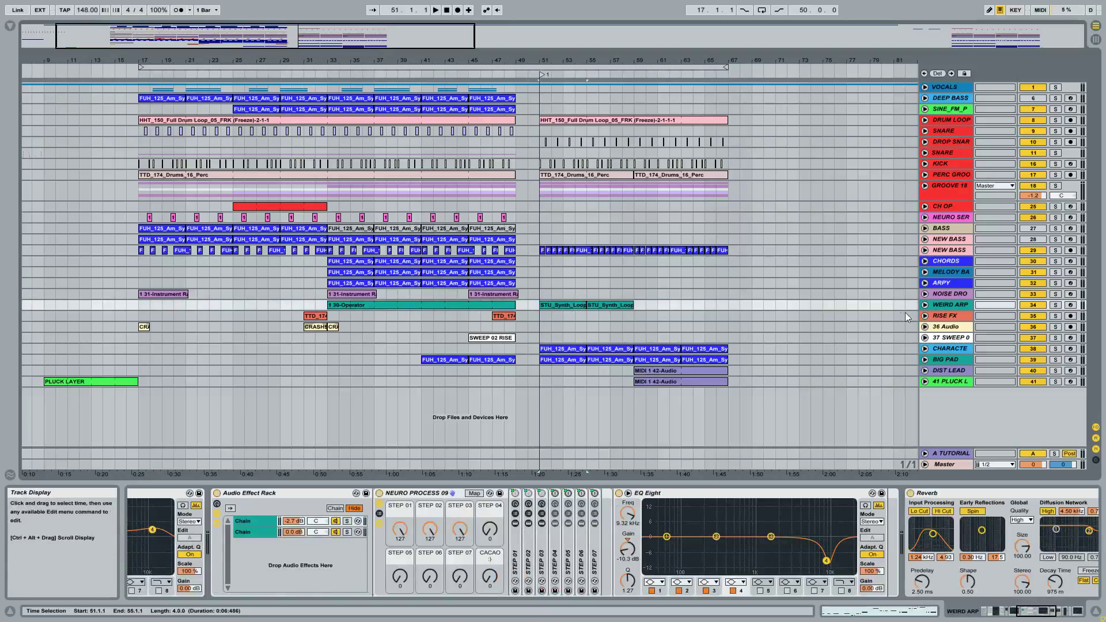
Unfold and solo the WEIRD ARP track, and play its first STU_Synth_Loop clip from bar 51
{"action": "left_click", "coordinate": [925, 304]}
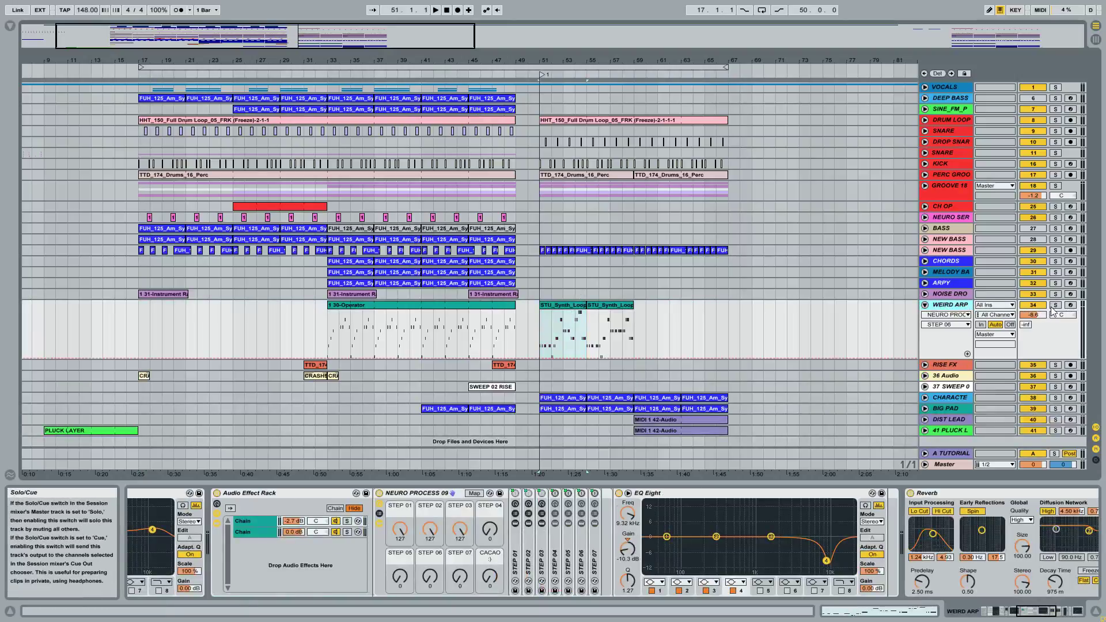
{"action": "left_click", "coordinate": [569, 308]}
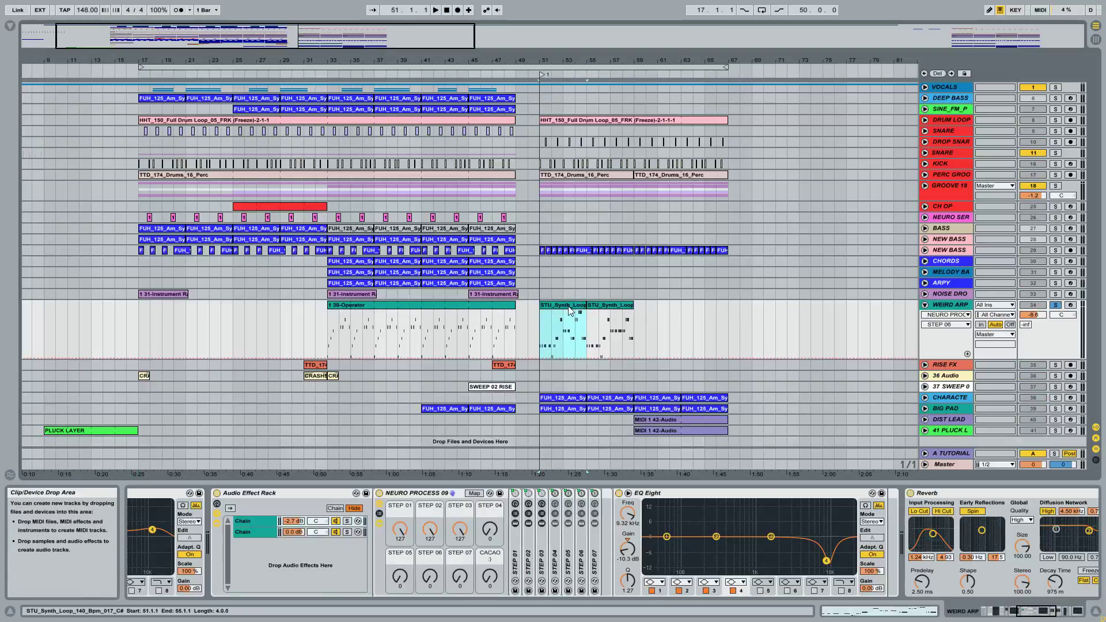
{"action": "key", "text": "space"}
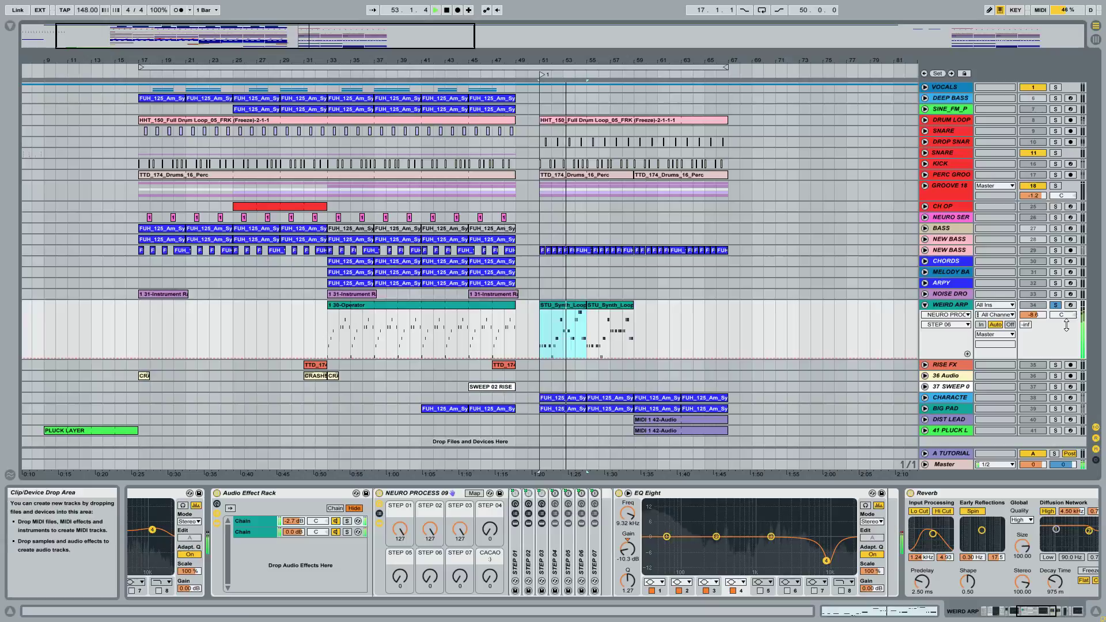
Raise the WEIRD ARP track's volume to -4.2 dB, then stop playback and bring the start of its device chain into view
{"action": "left_click_drag", "start_coordinate": [1033, 314], "coordinate": [1032, 301]}
{"action": "left_click_drag", "start_coordinate": [537, 59], "coordinate": [537, 131]}
{"action": "key", "text": "space"}
{"action": "left_click_drag", "start_coordinate": [1025, 610], "coordinate": [982, 610]}
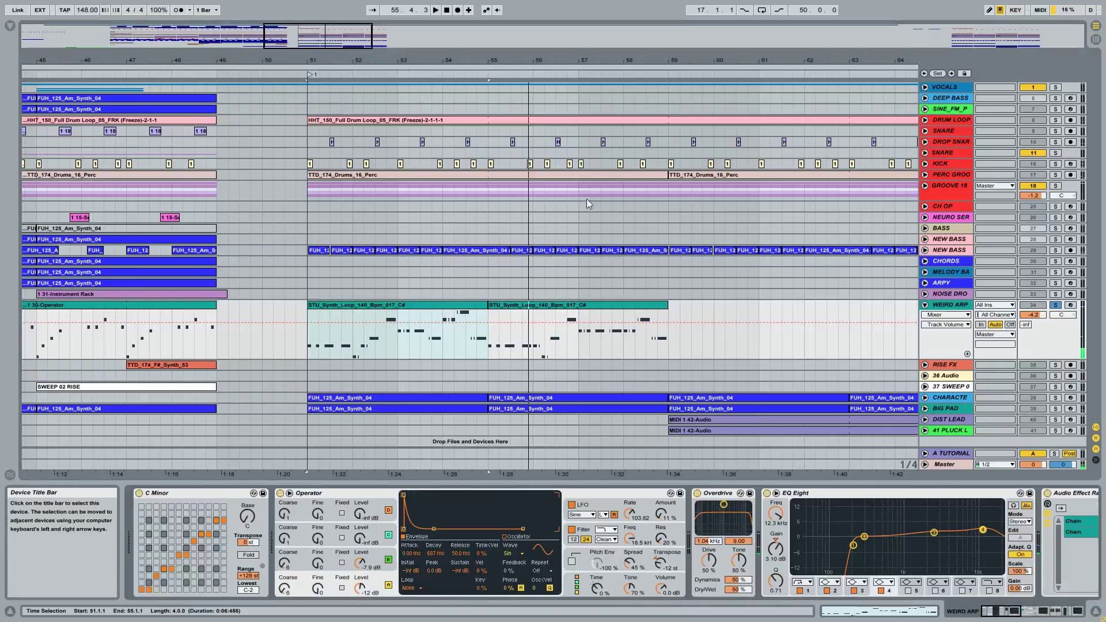
{"action": "left_click_drag", "start_coordinate": [532, 61], "coordinate": [515, 57]}
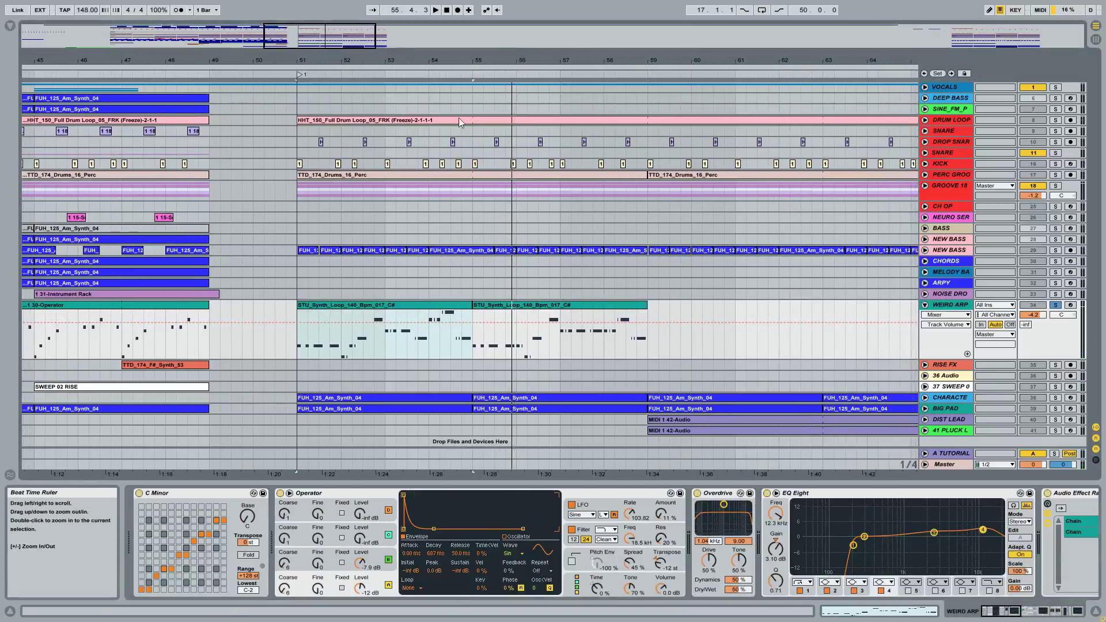
{"action": "left_click", "coordinate": [380, 306]}
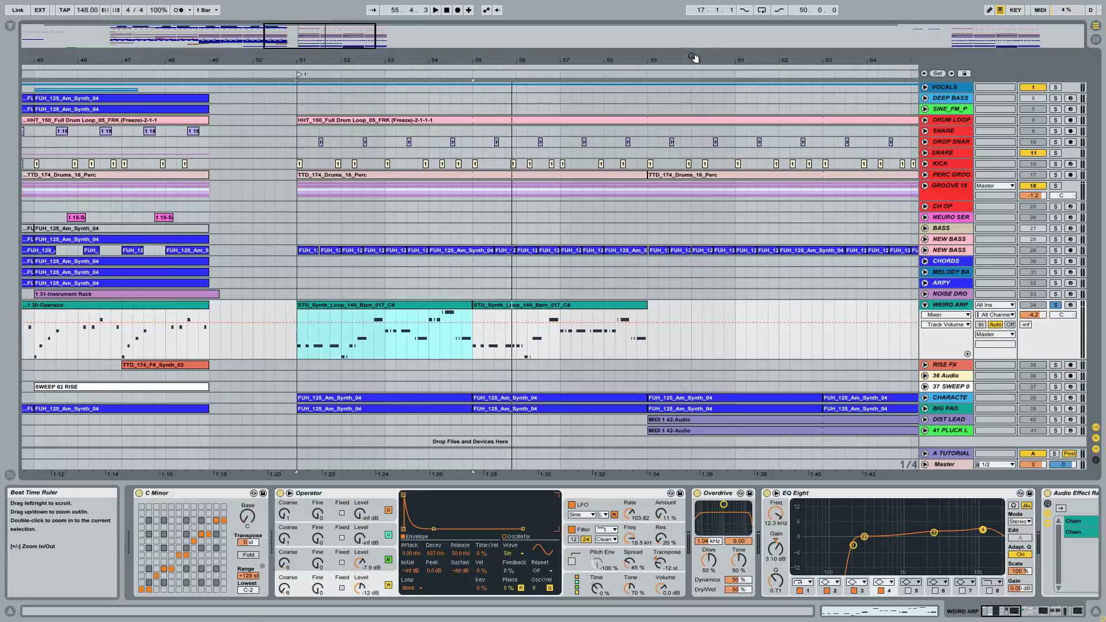
{"action": "left_click_drag", "start_coordinate": [691, 60], "coordinate": [669, 40]}
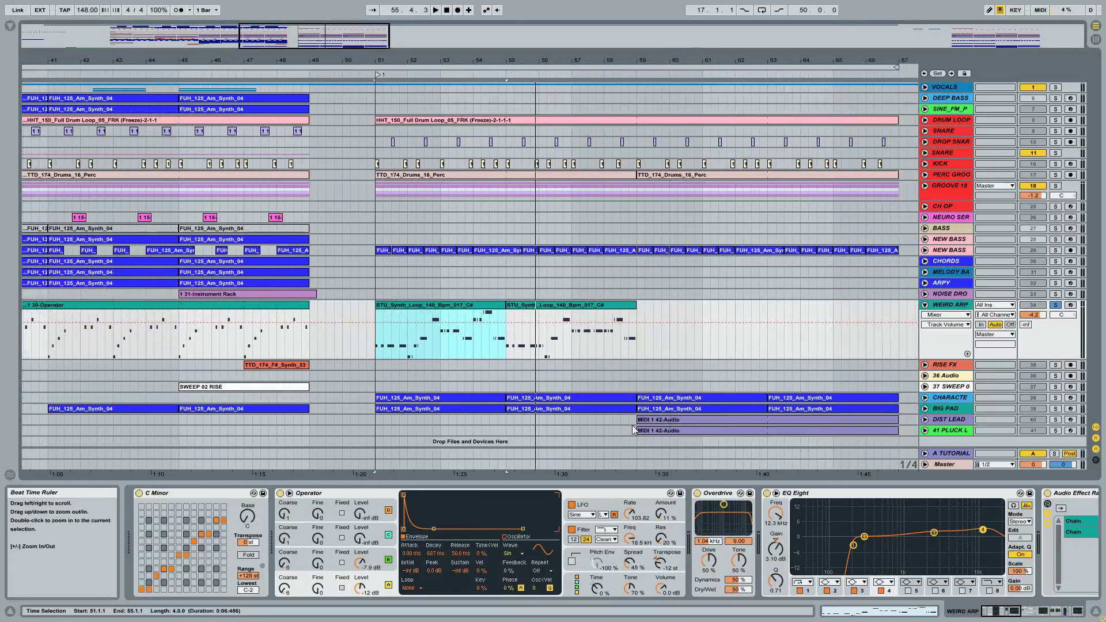
Bypass the Overdrive, the EQ Eight after it and the Audio Effect Rack on the WEIRD ARP track
{"action": "left_click", "coordinate": [651, 493]}
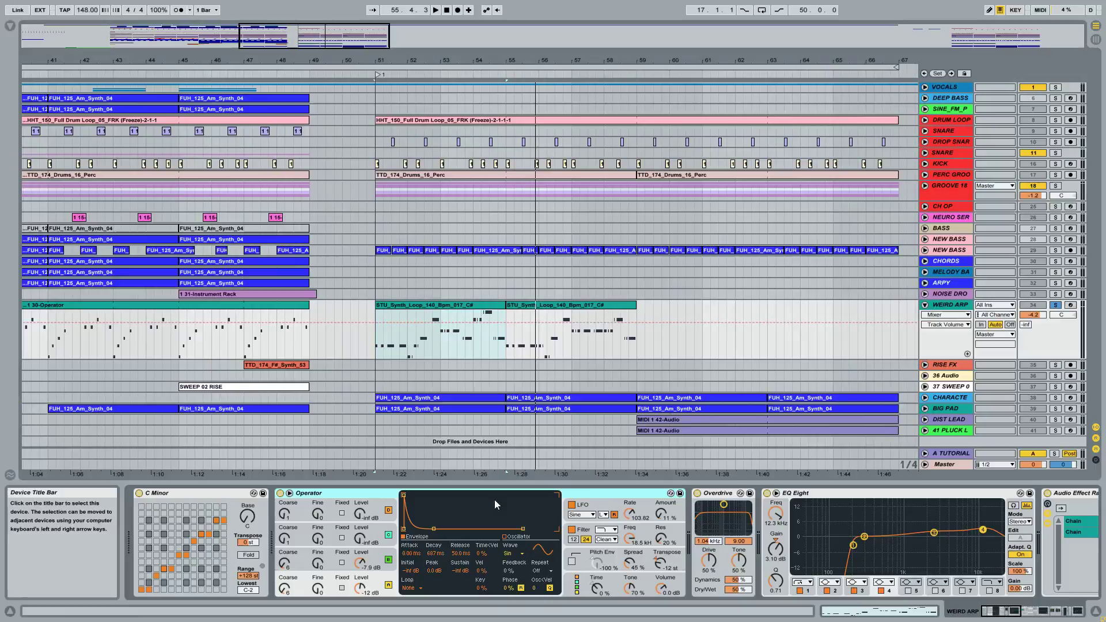
{"action": "left_click", "coordinate": [1047, 493]}
{"action": "left_click", "coordinate": [766, 493]}
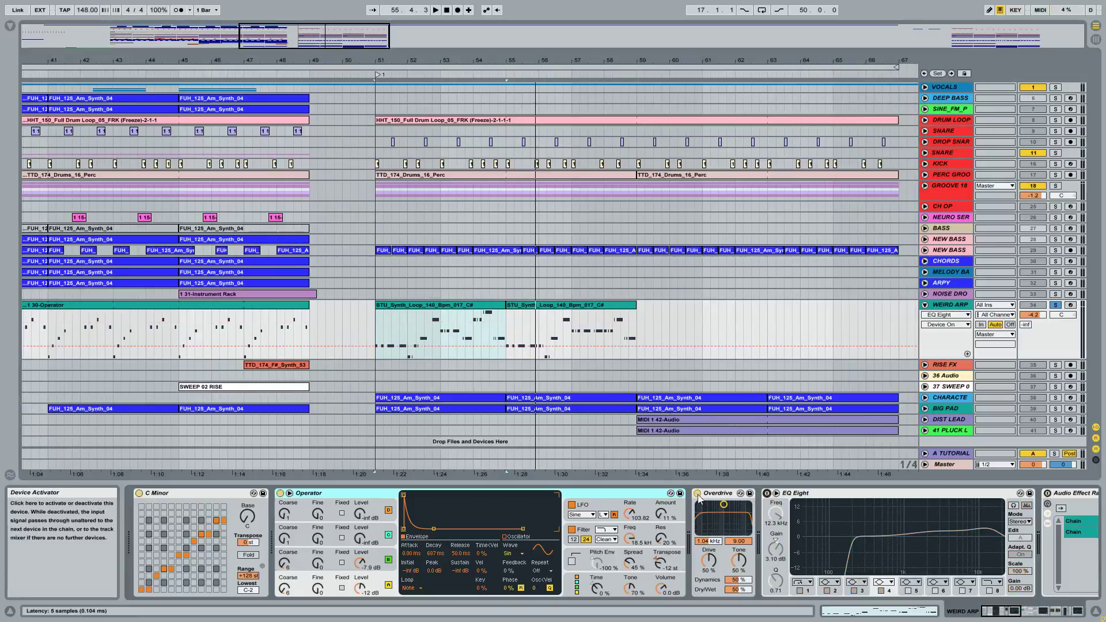
{"action": "left_click", "coordinate": [697, 492]}
Fold every device after Overdrive on the WEIRD ARP track and bypass its Reverb, Compressor and Simple Delay
{"action": "double_click", "coordinate": [907, 493]}
{"action": "double_click", "coordinate": [882, 493]}
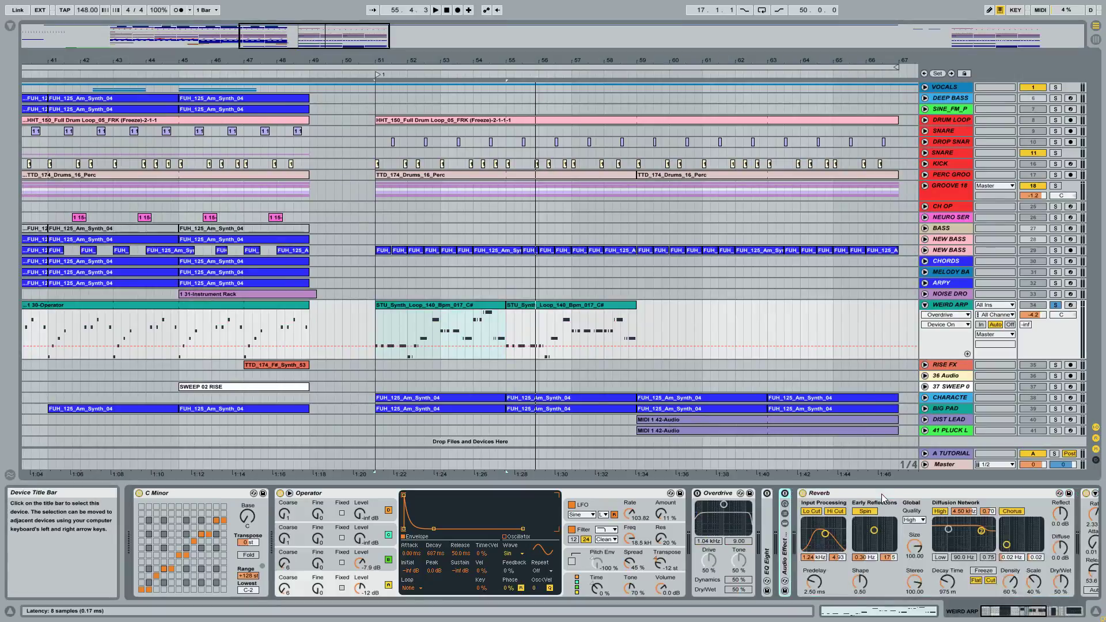
{"action": "double_click", "coordinate": [881, 493]}
{"action": "double_click", "coordinate": [885, 498]}
{"action": "double_click", "coordinate": [885, 498]}
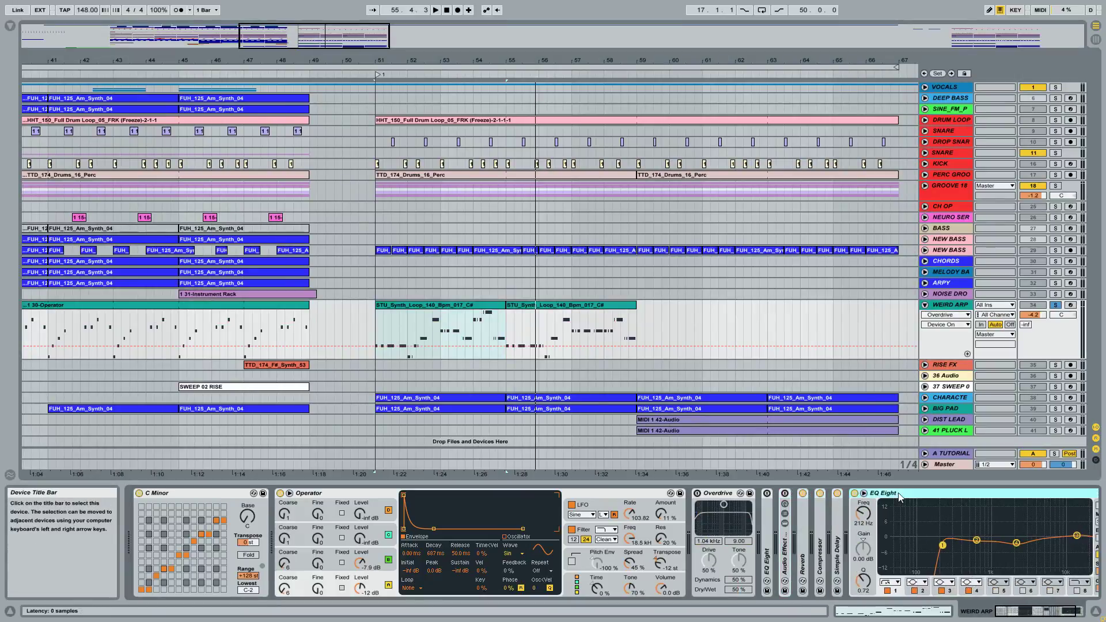
{"action": "double_click", "coordinate": [900, 497]}
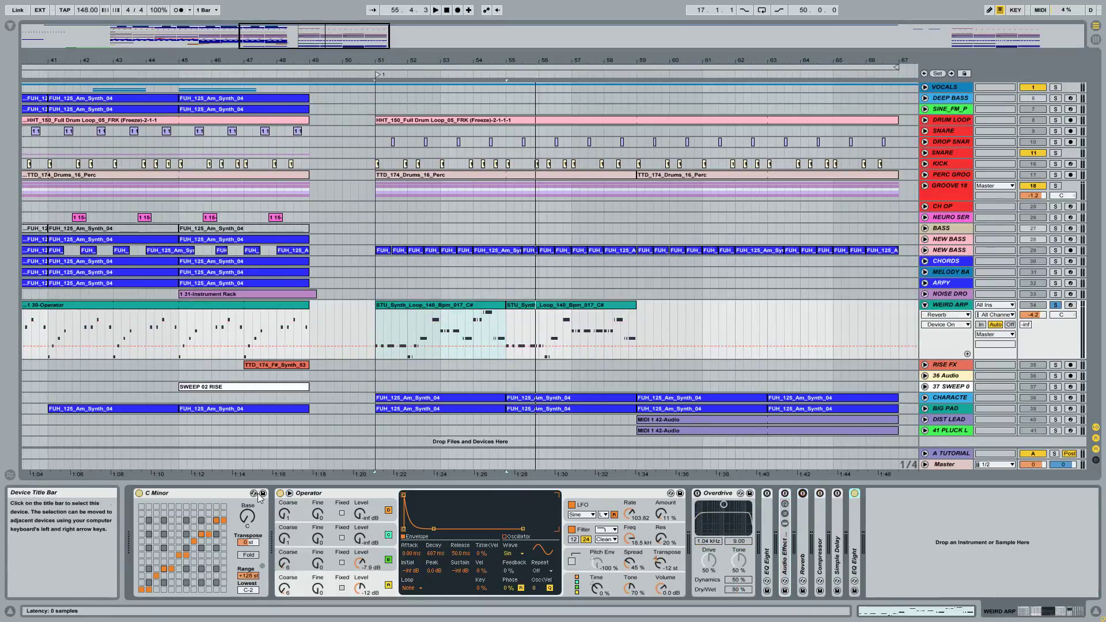
During playback, raise the WEIRD ARP track's volume to -2.9 dB, Operator's volume to 6.0 dB and oscillator A's level to -3.8 dB
{"action": "left_click", "coordinate": [442, 309]}
{"action": "key", "text": "space"}
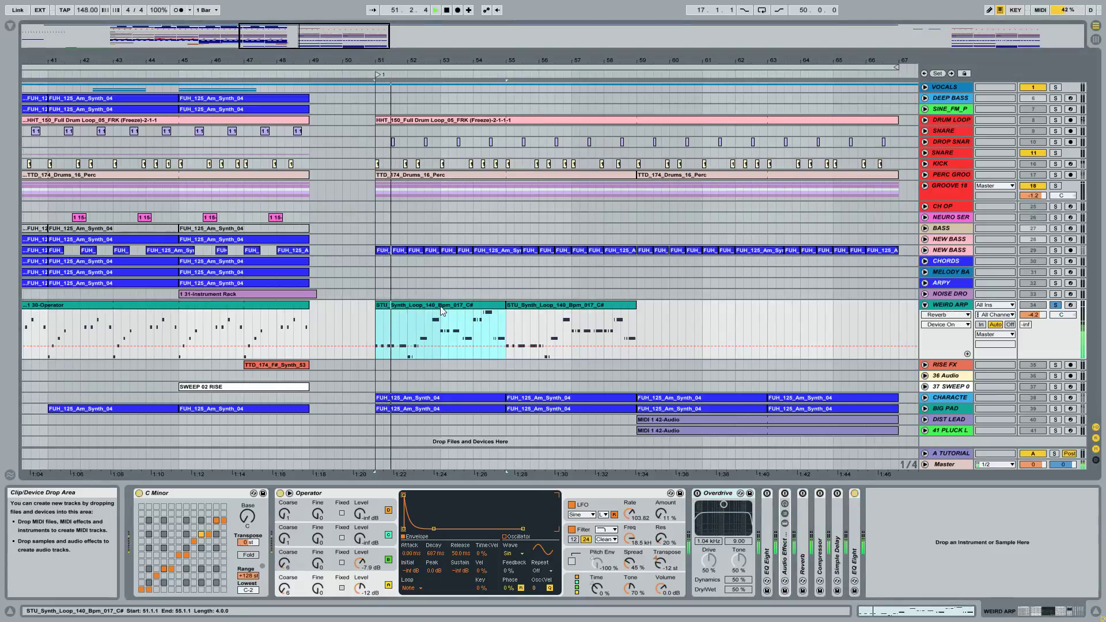
{"action": "left_click_drag", "start_coordinate": [1032, 315], "coordinate": [1032, 304]}
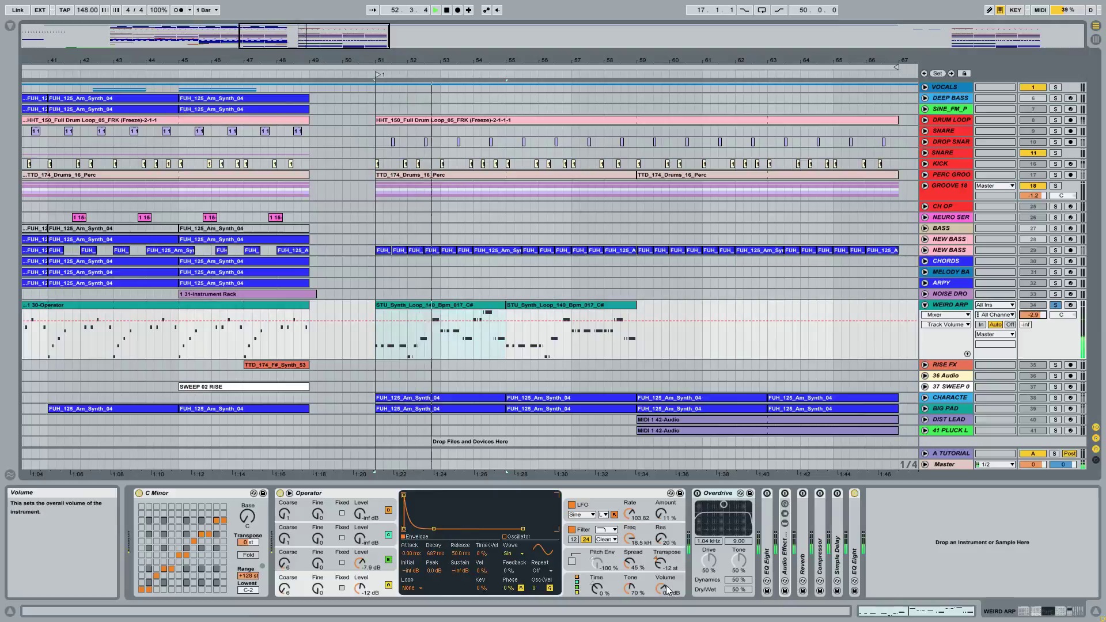
{"action": "left_click_drag", "start_coordinate": [660, 588], "coordinate": [660, 493]}
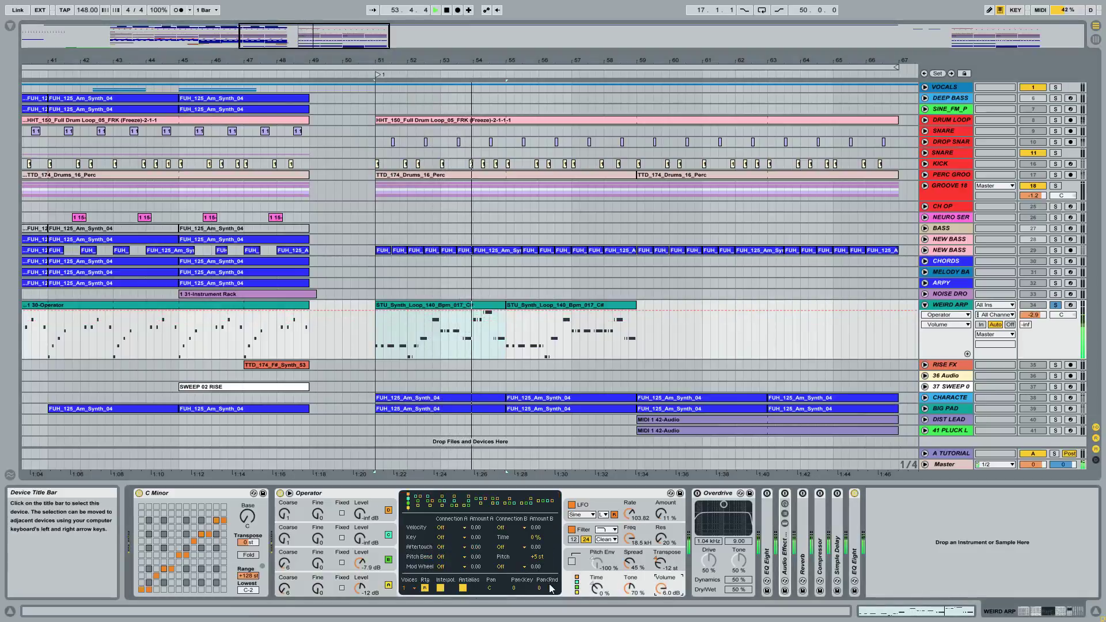
{"action": "left_click_drag", "start_coordinate": [360, 588], "coordinate": [361, 579]}
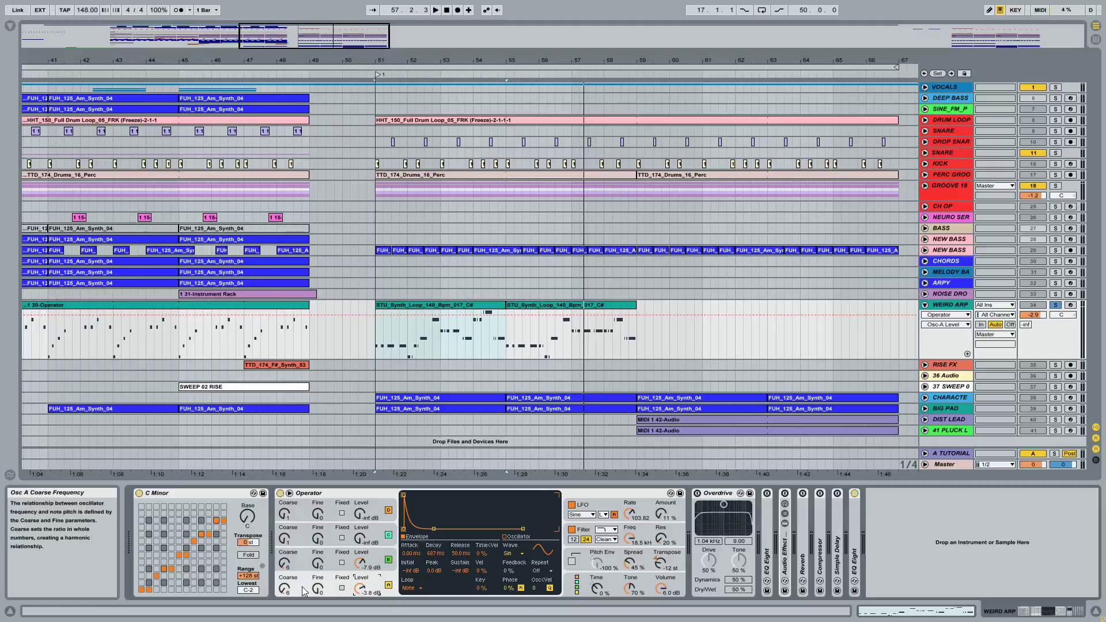
Audition the clip with Operator's oscillator B switched off and back on, and show oscillator A's envelope
{"action": "left_click", "coordinate": [386, 552]}
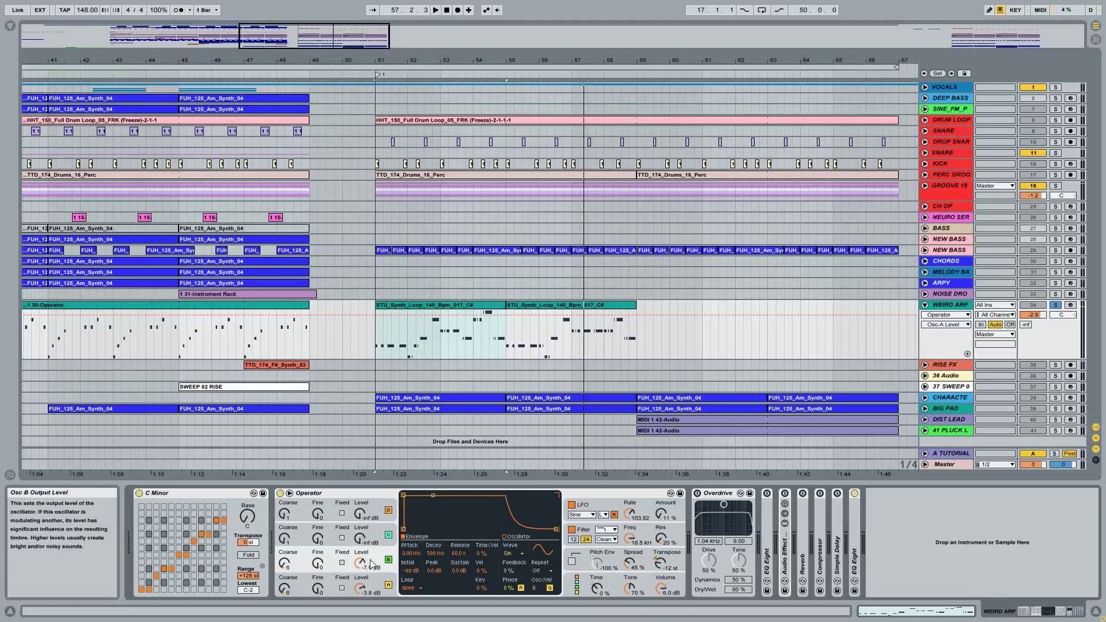
{"action": "key", "text": "space"}
{"action": "left_click", "coordinate": [388, 559]}
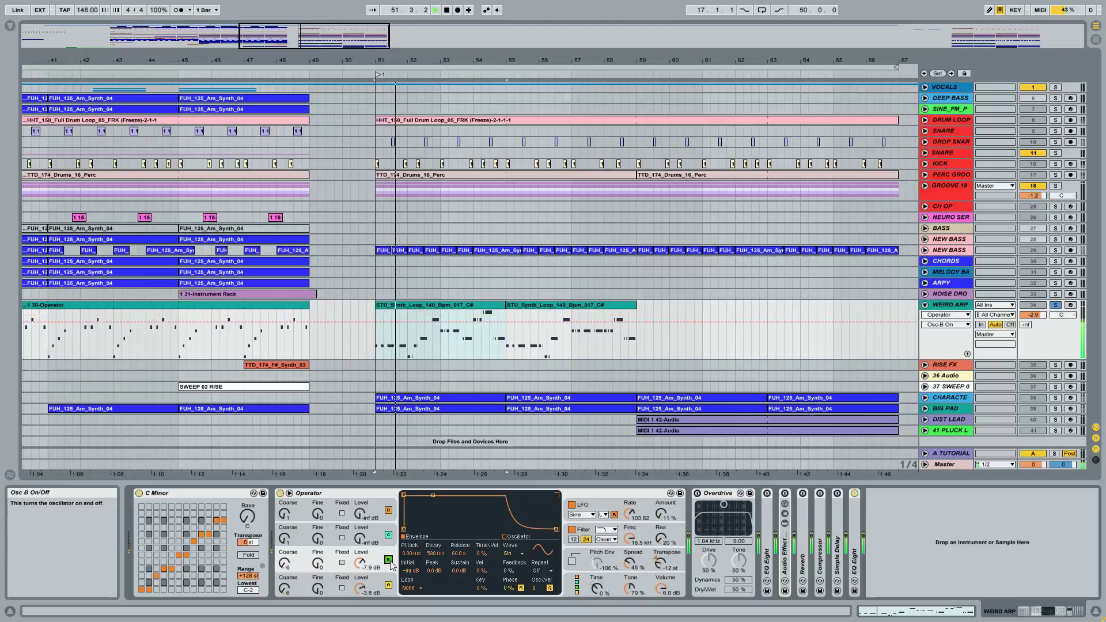
{"action": "left_click", "coordinate": [388, 560]}
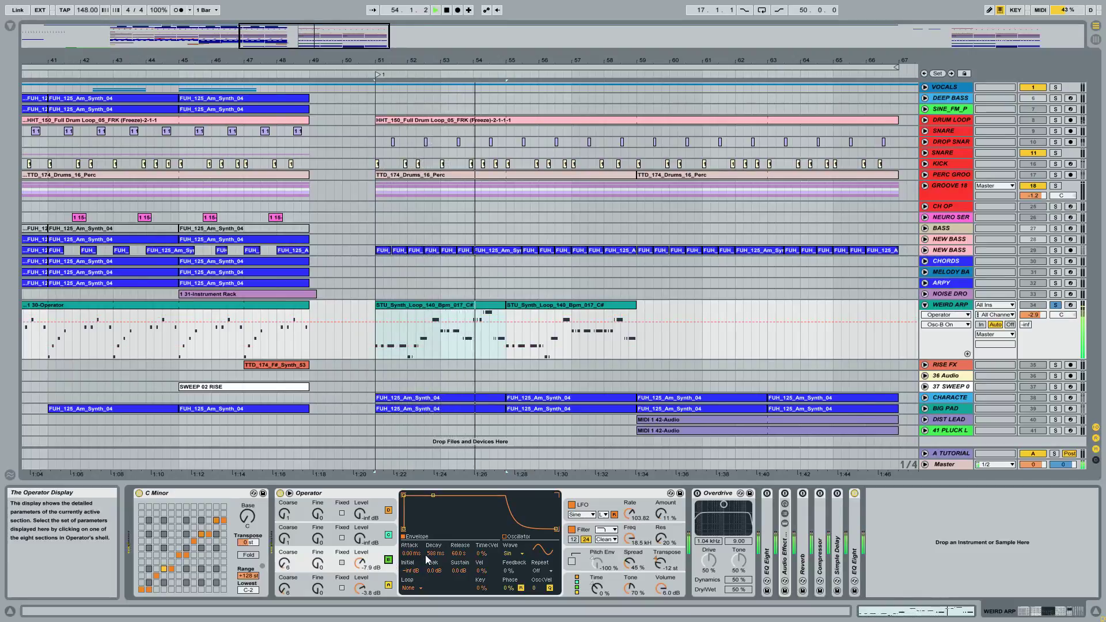
{"action": "left_click", "coordinate": [380, 576]}
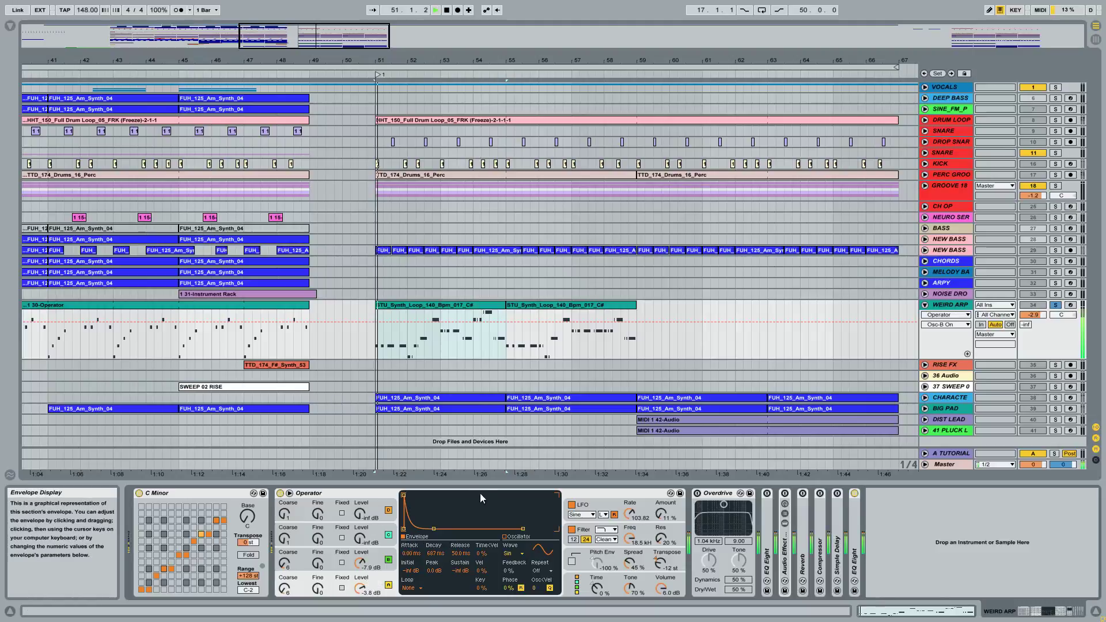
{"action": "key", "text": "space"}
Compare the sound with Operator's LFO off and on, leave it on, and lower oscillator A's level to -6.3 dB
{"action": "left_click", "coordinate": [598, 508]}
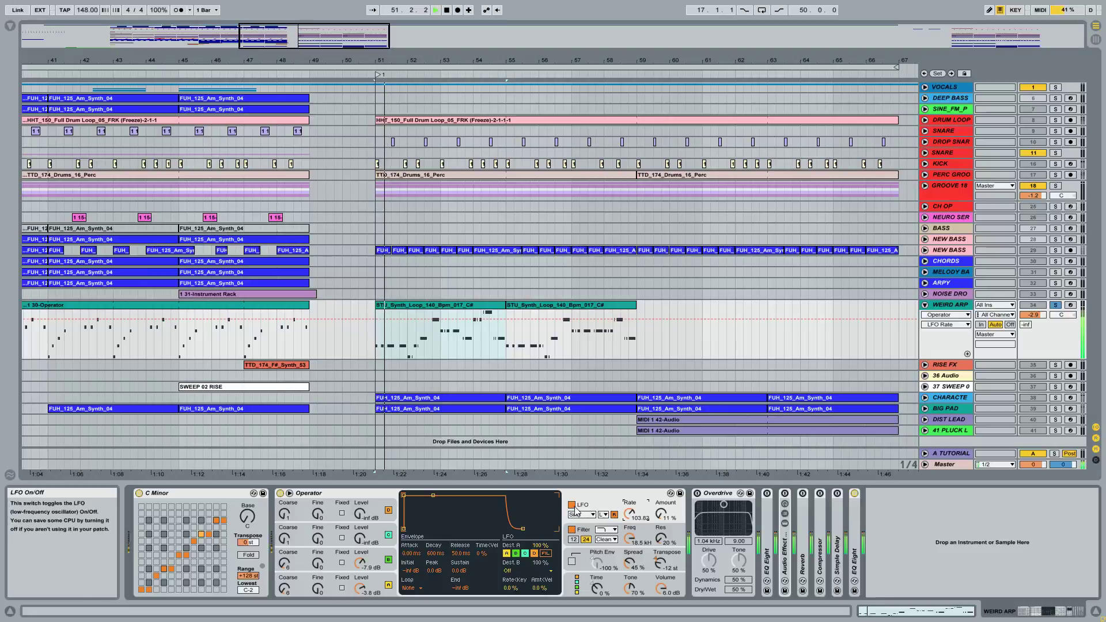
{"action": "left_click", "coordinate": [572, 504]}
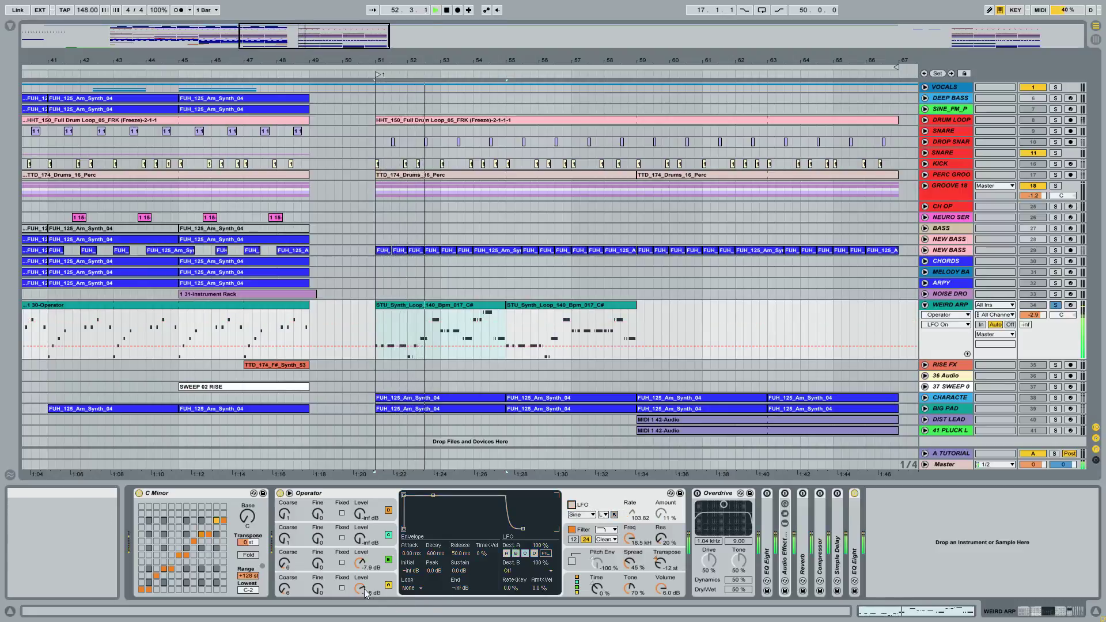
{"action": "left_click", "coordinate": [387, 582]}
{"action": "left_click_drag", "start_coordinate": [364, 588], "coordinate": [360, 614]}
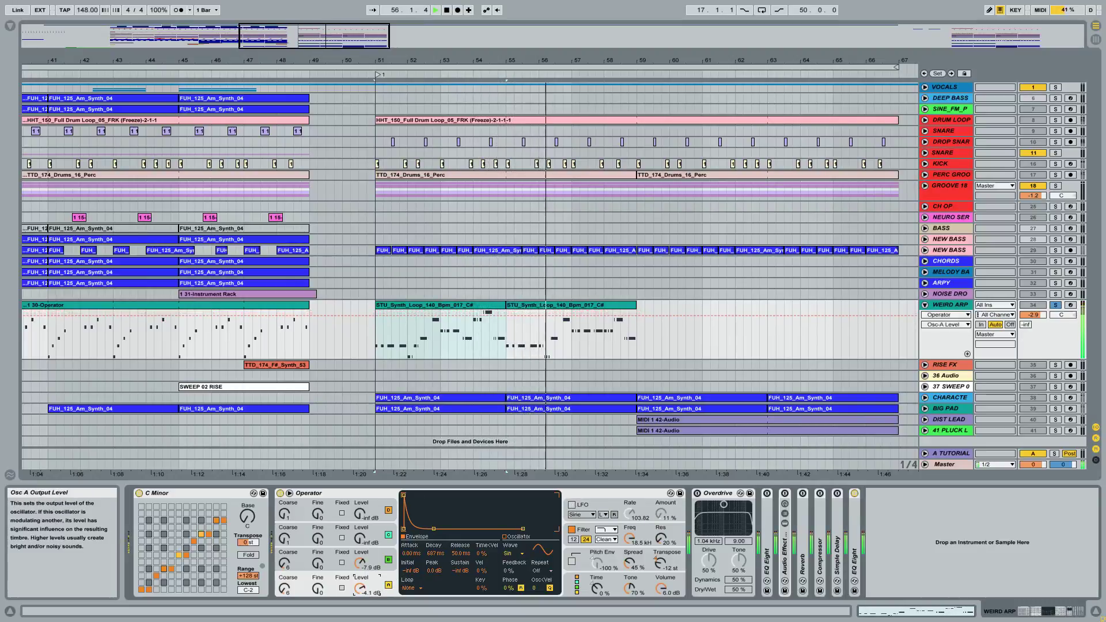
{"action": "left_click", "coordinate": [572, 504]}
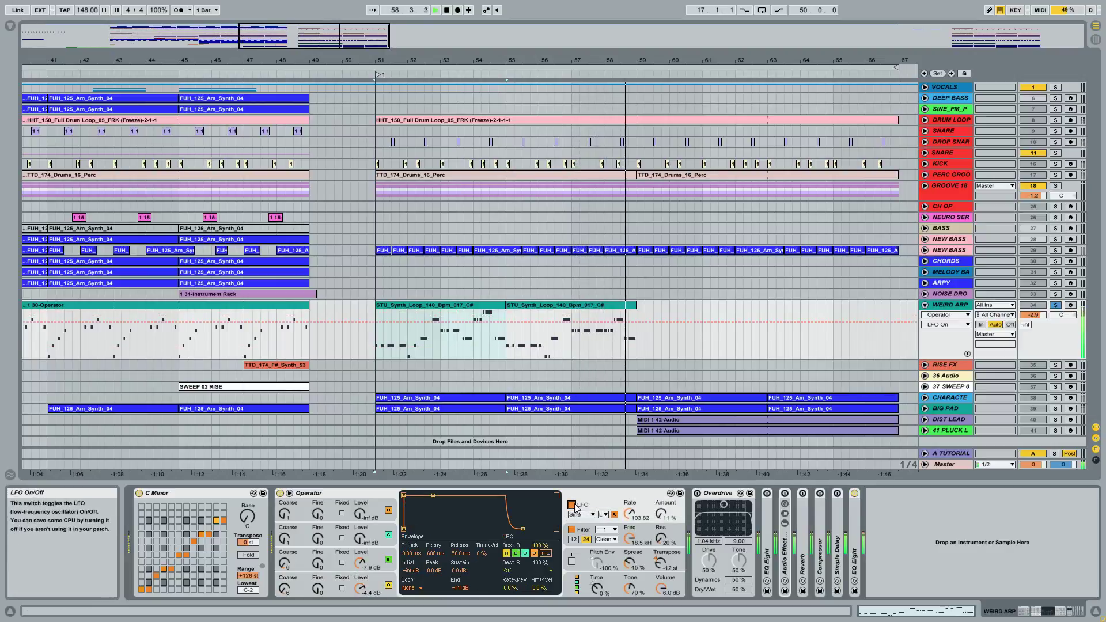
{"action": "key", "text": "space"}
{"action": "key", "text": "space"}
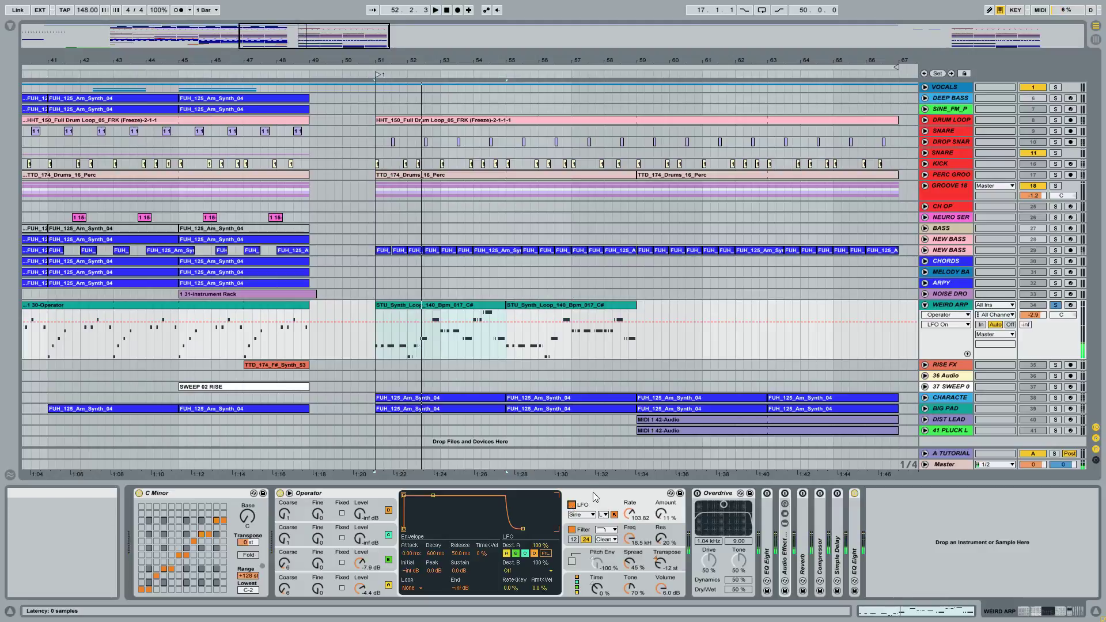
{"action": "left_click", "coordinate": [360, 587]}
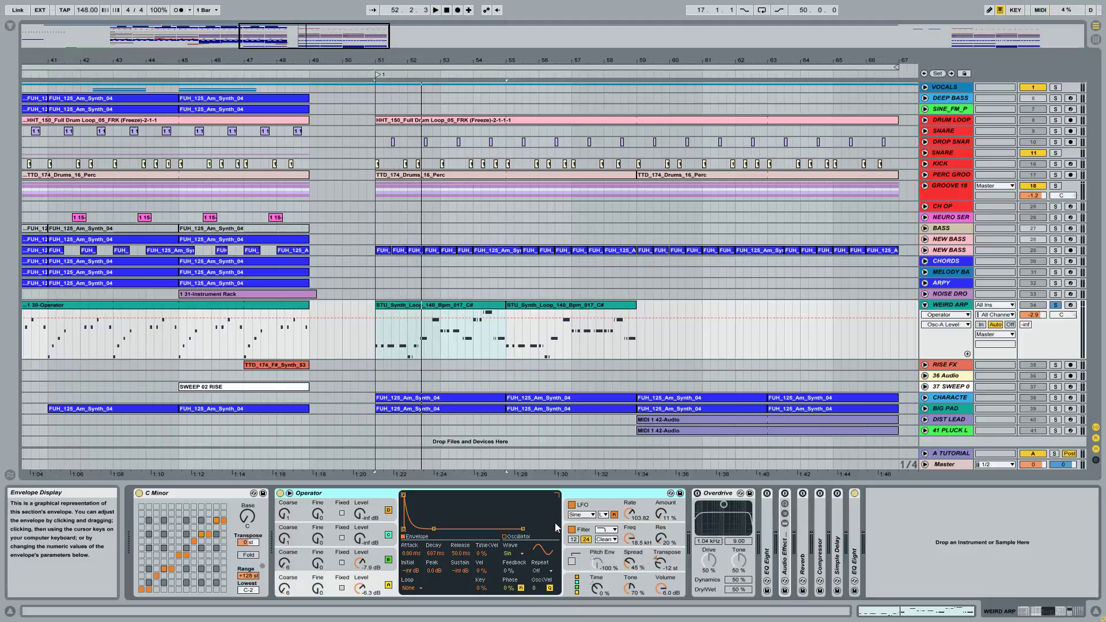
Unsolo the WEIRD ARP track, set its volume to -2.4 dB and play it with the full mix
{"action": "left_click", "coordinate": [1055, 305]}
{"action": "left_click_drag", "start_coordinate": [1037, 317], "coordinate": [1037, 312]}
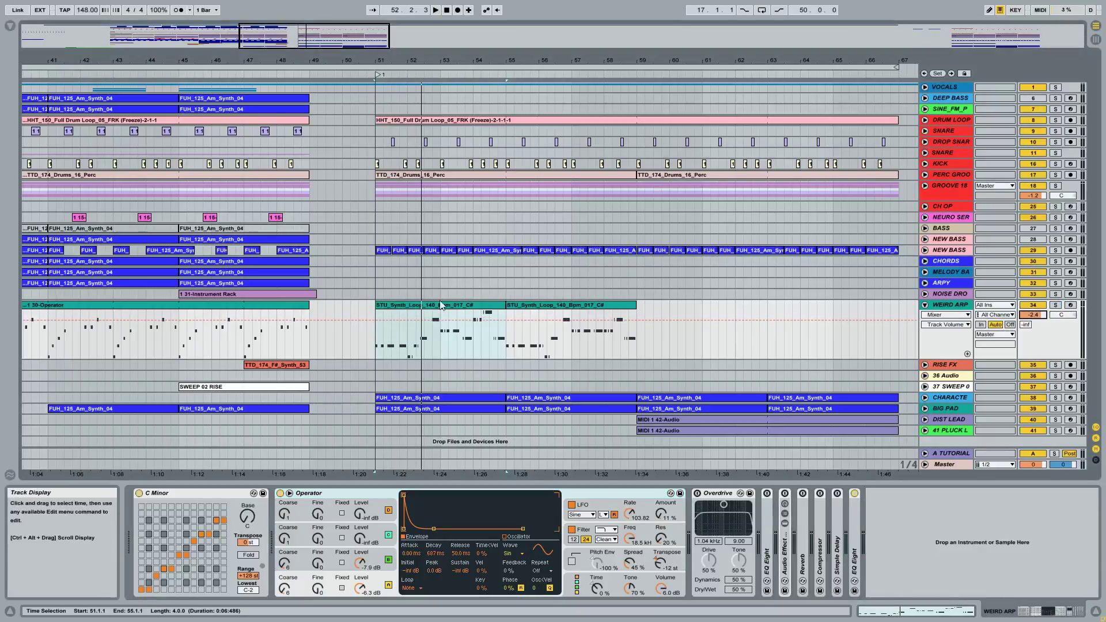
{"action": "left_click", "coordinate": [420, 325]}
{"action": "key", "text": "space"}
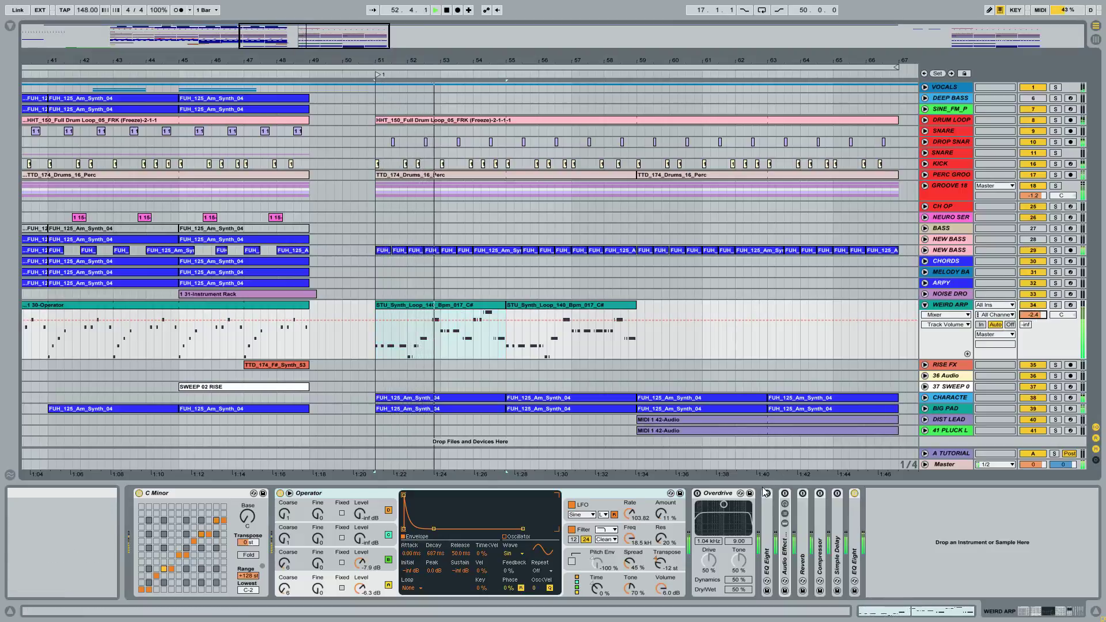
Reactivate Overdrive on the WEIRD ARP track and lower the track's volume during playback
{"action": "key", "text": "space"}
{"action": "left_click", "coordinate": [715, 493]}
{"action": "key", "text": "space"}
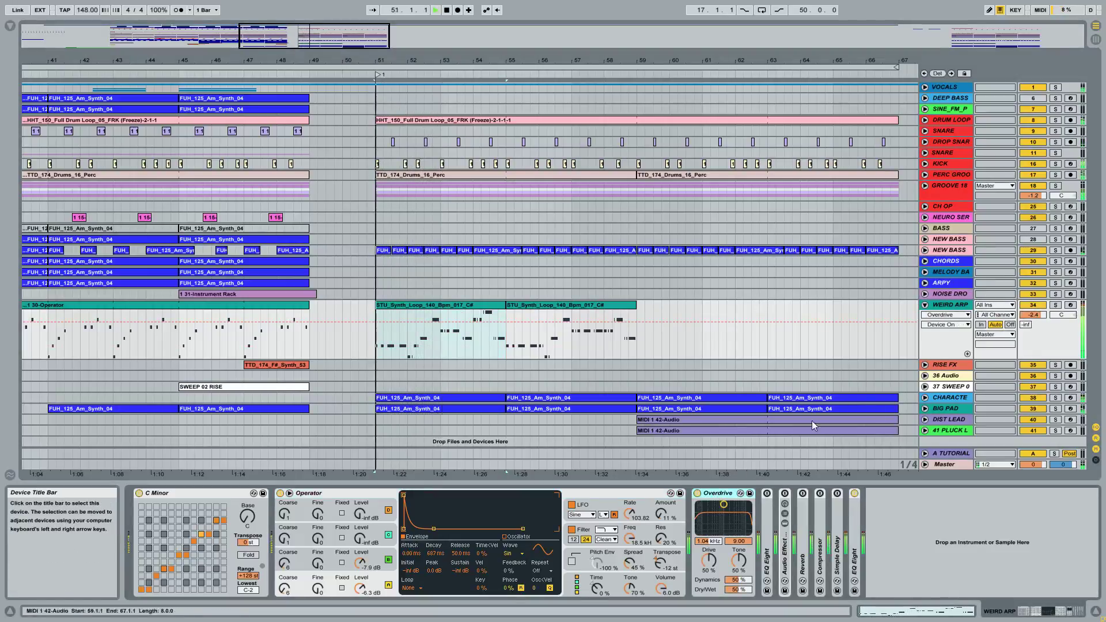
{"action": "left_click", "coordinate": [1033, 314]}
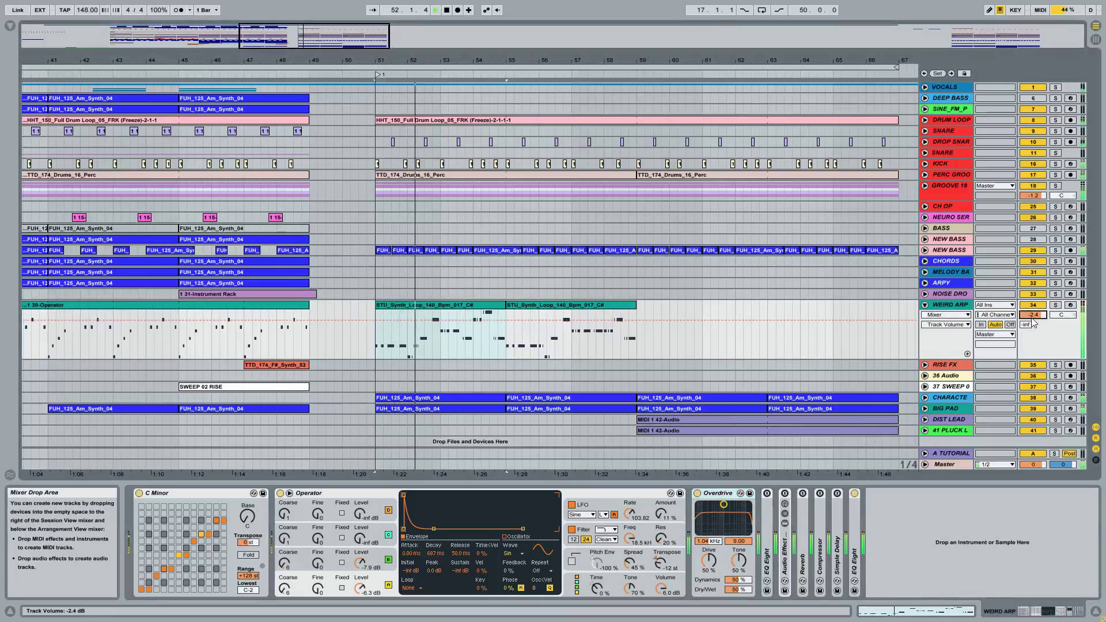
{"action": "left_click_drag", "start_coordinate": [1034, 315], "coordinate": [1036, 343]}
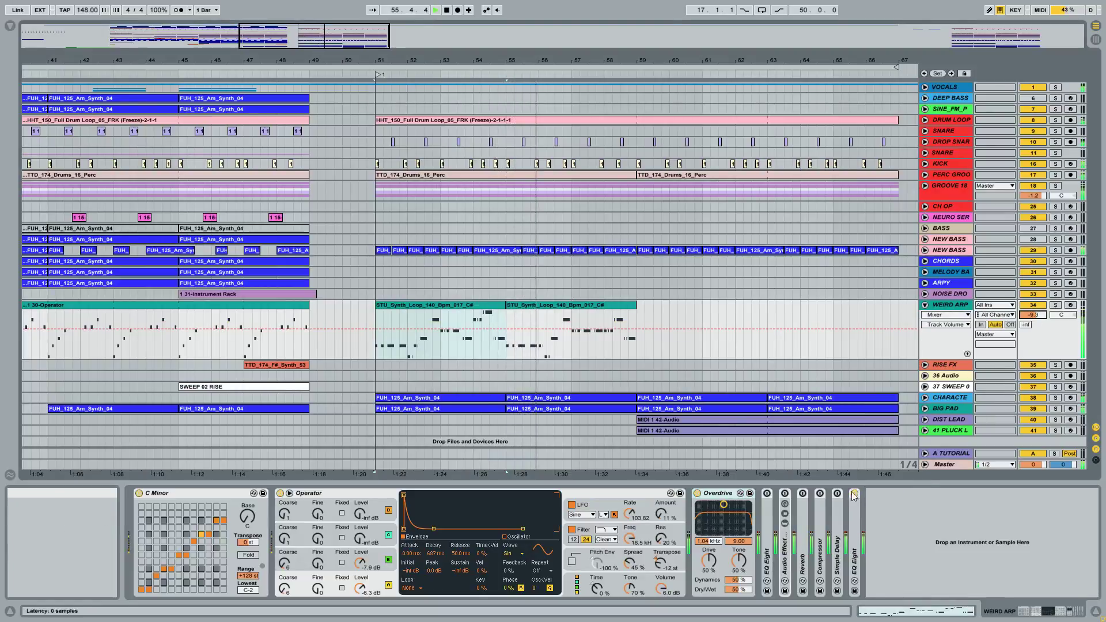
Reactivate Reverb and Simple Delay on the WEIRD ARP track and set the track's volume to -3.4 dB
{"action": "left_click", "coordinate": [802, 494]}
{"action": "left_click", "coordinate": [838, 494]}
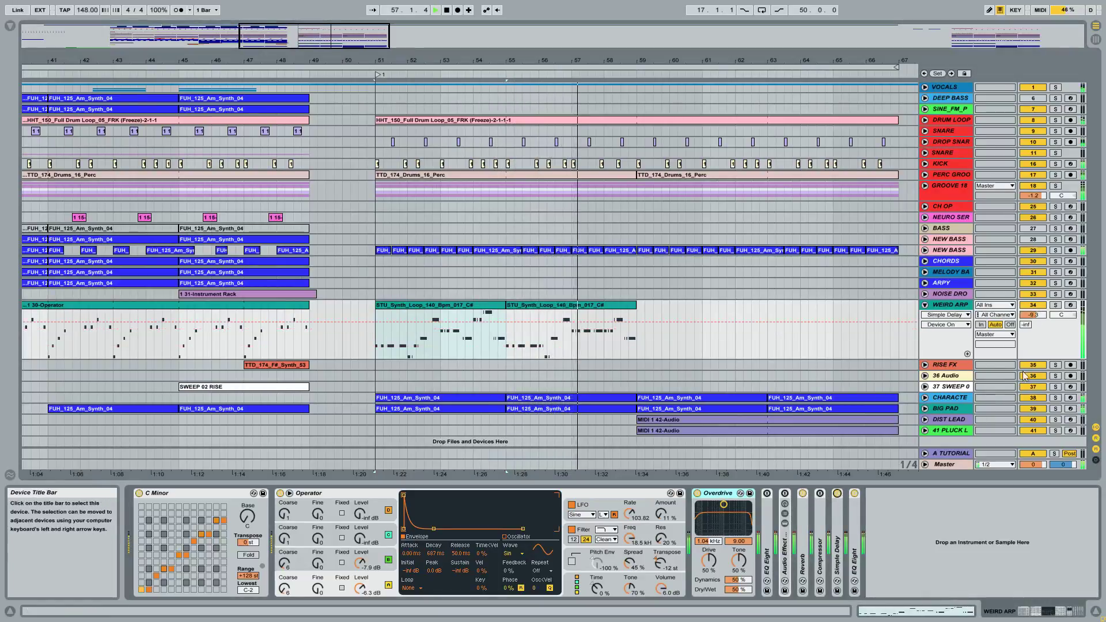
{"action": "mouse_move", "coordinate": [1032, 314]}
{"action": "left_mouse_down"}
{"action": "mouse_move", "coordinate": [1033, 300]}
{"action": "mouse_move", "coordinate": [1037, 320]}
{"action": "left_mouse_up"}
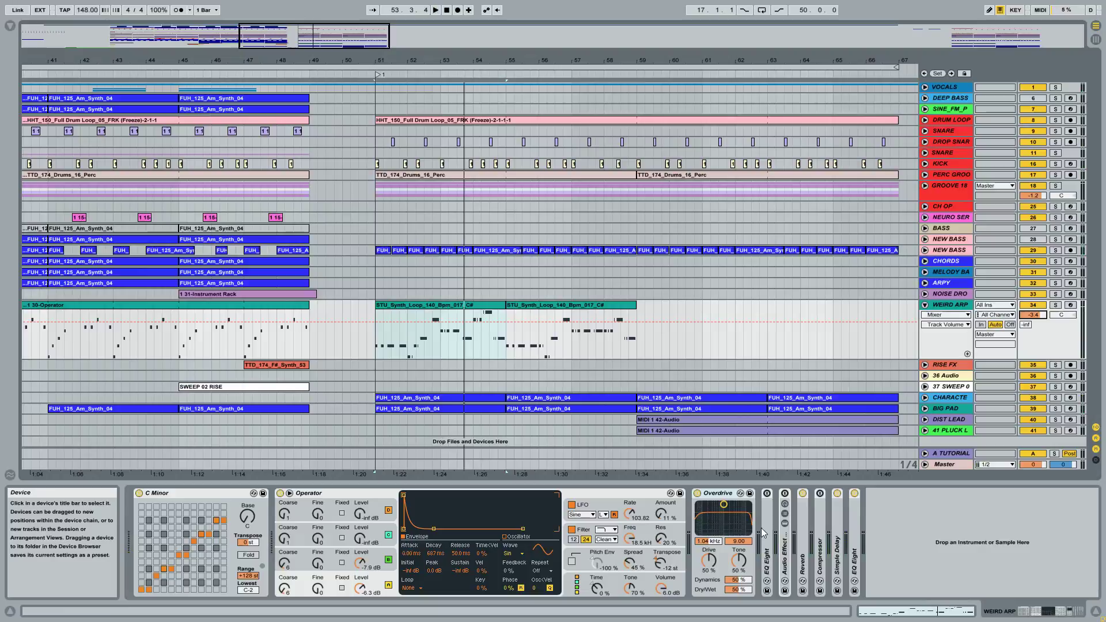
Unfold and activate the Audio Effect Rack on the WEIRD ARP track, bringing its NEURO PROCESS 09 chain fully into view
{"action": "left_click", "coordinate": [464, 308]}
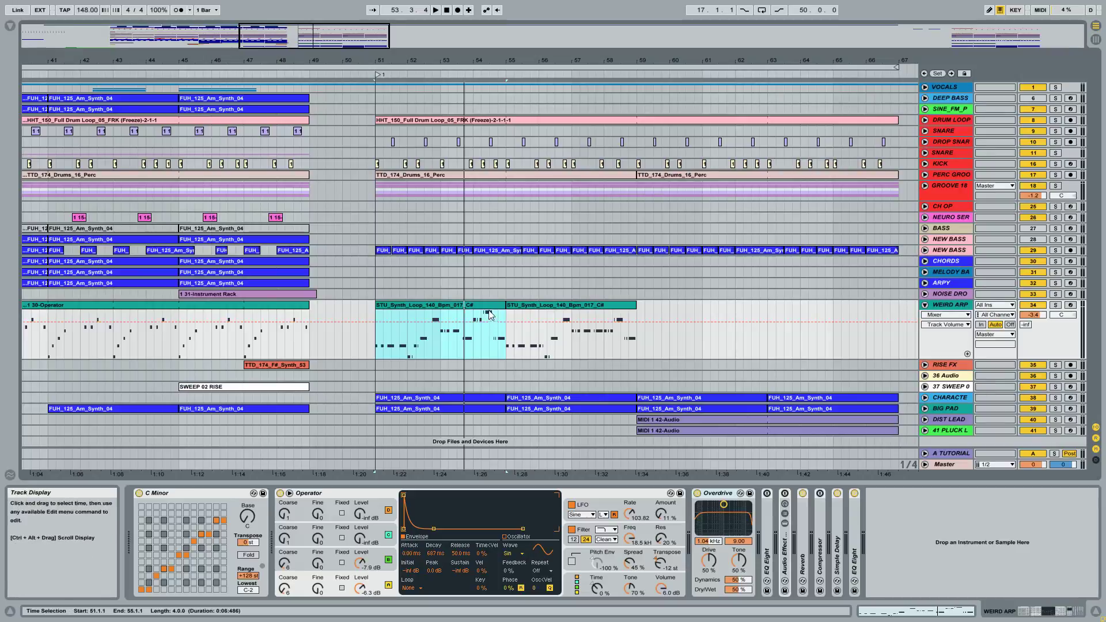
{"action": "left_click", "coordinate": [490, 311]}
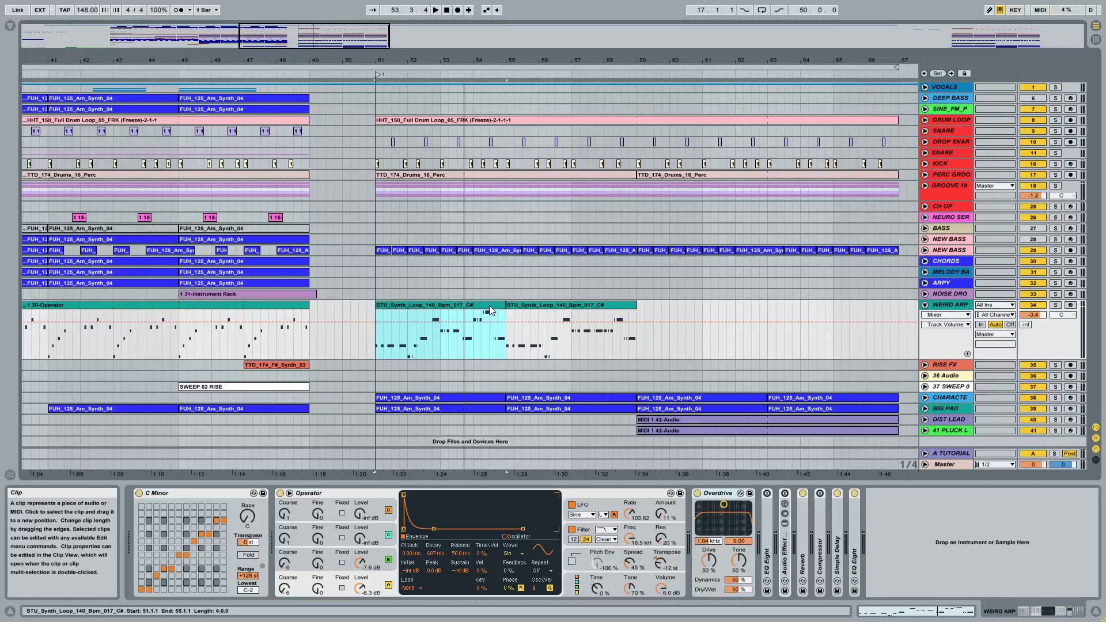
{"action": "double_click", "coordinate": [782, 532]}
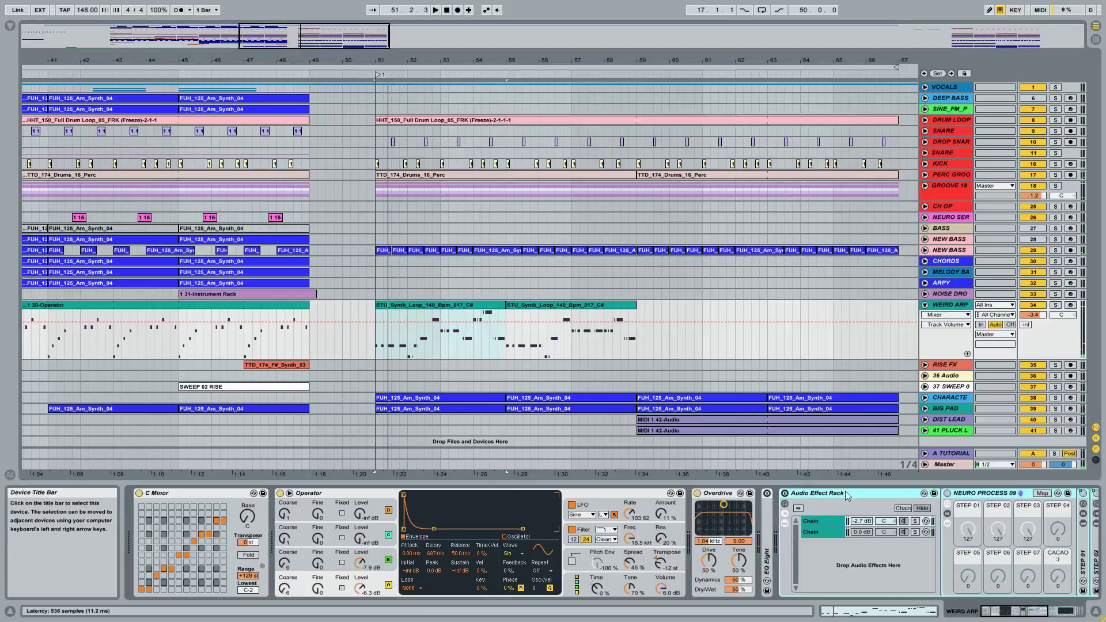
{"action": "left_click", "coordinate": [784, 493]}
{"action": "left_click", "coordinate": [982, 492]}
{"action": "left_click_drag", "start_coordinate": [1020, 611], "coordinate": [1041, 611]}
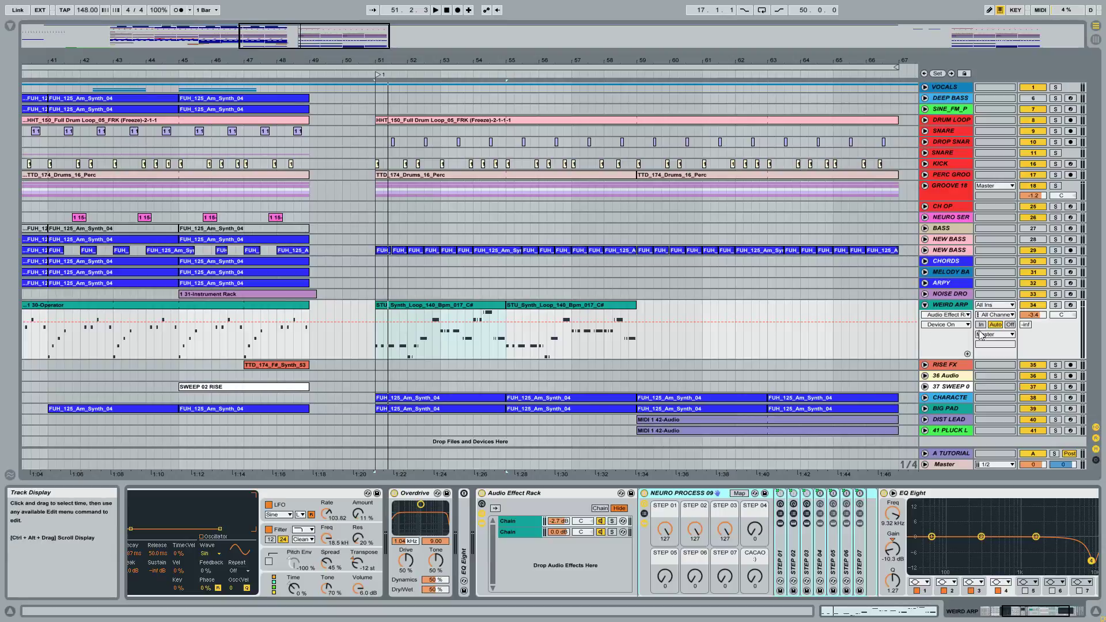
Solo the WEIRD ARP track and play it, comparing the Audio Effect Rack off and on, and leave the rack on
{"action": "left_click", "coordinate": [1055, 304]}
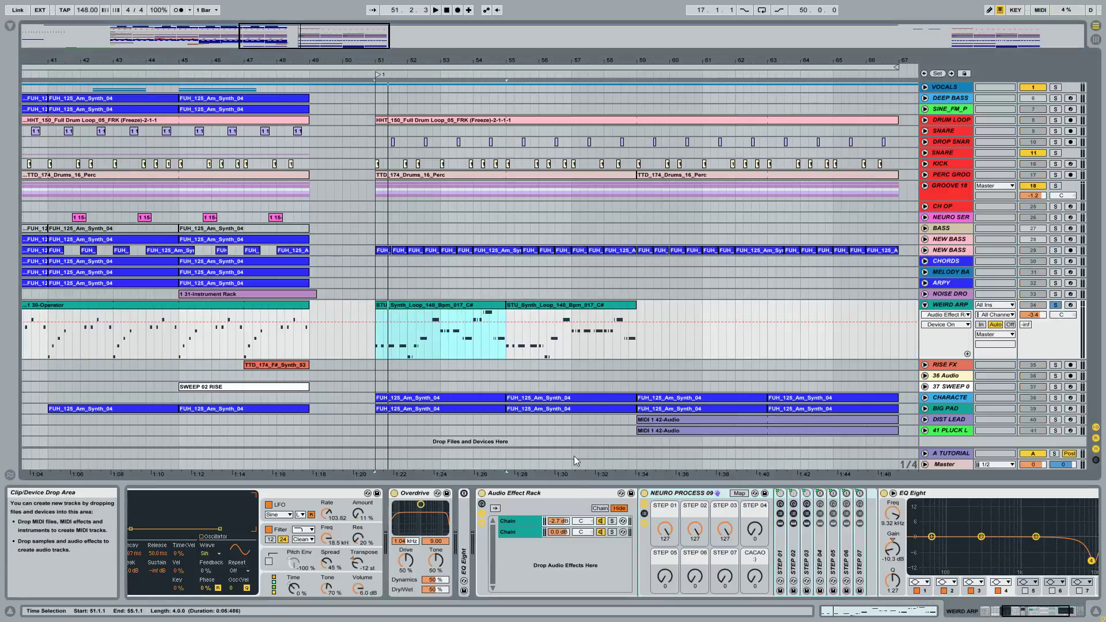
{"action": "key", "text": "space"}
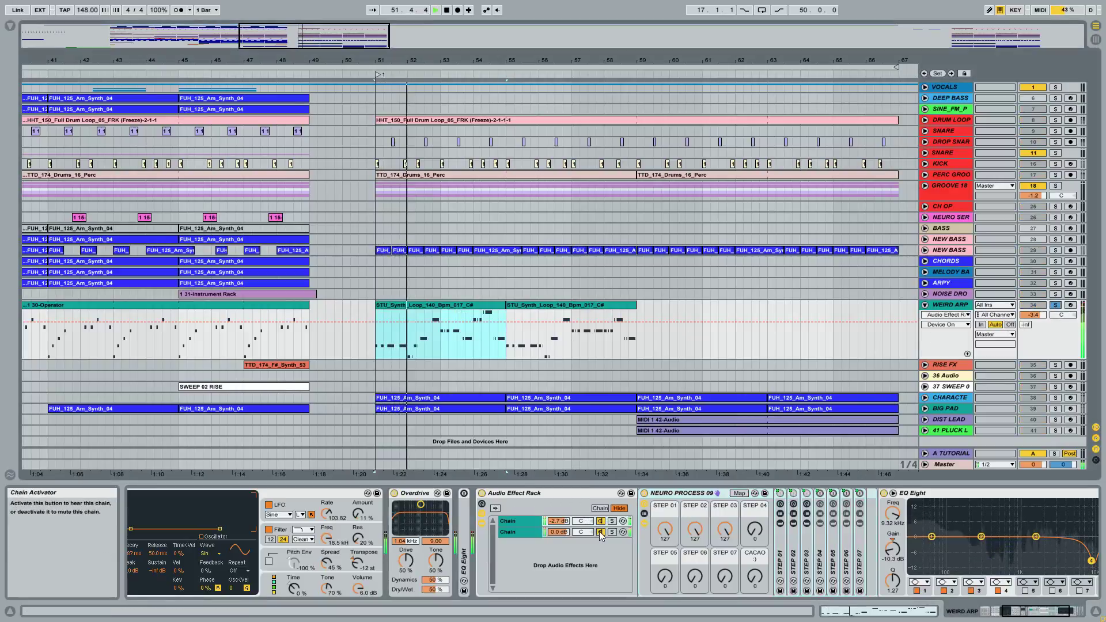
{"action": "left_click", "coordinate": [482, 494]}
{"action": "key", "text": "space"}
{"action": "key", "text": "space"}
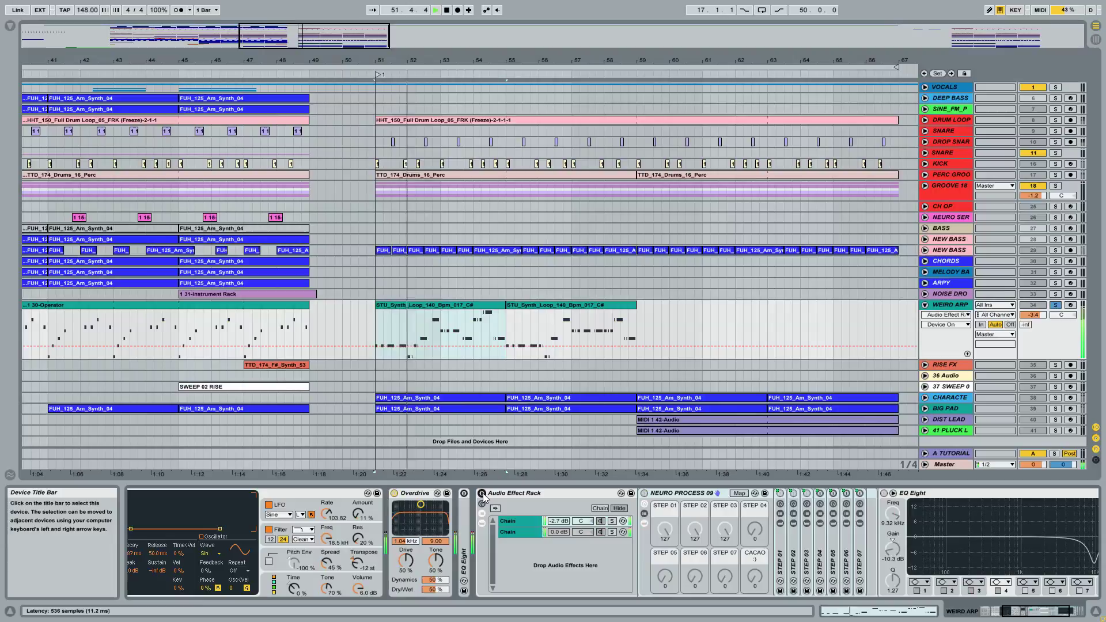
{"action": "left_click", "coordinate": [482, 494]}
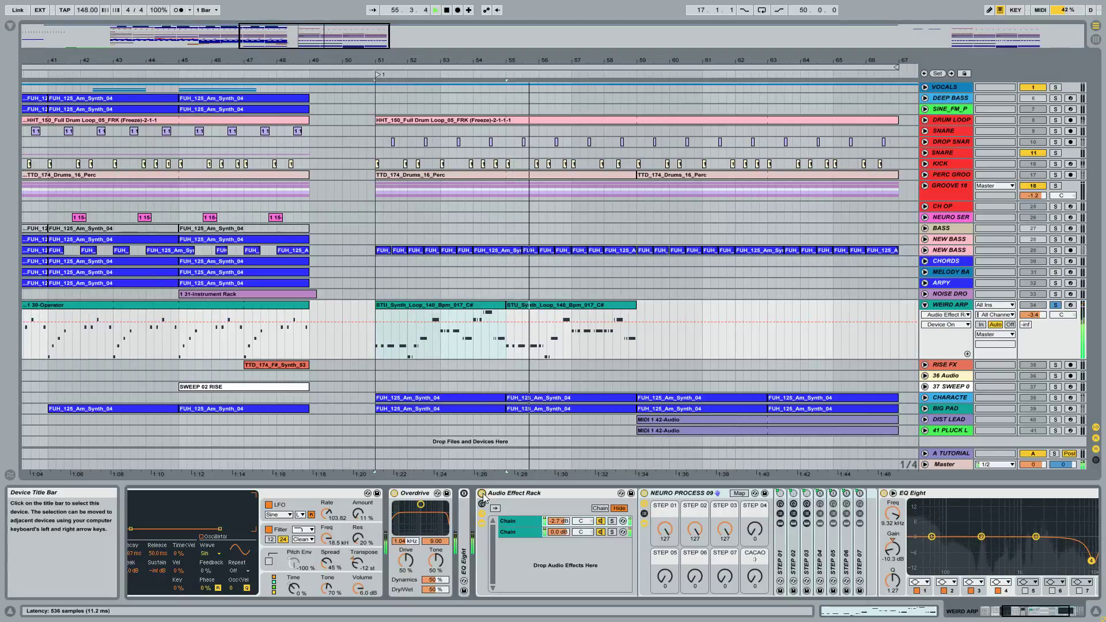
{"action": "left_click", "coordinate": [482, 494]}
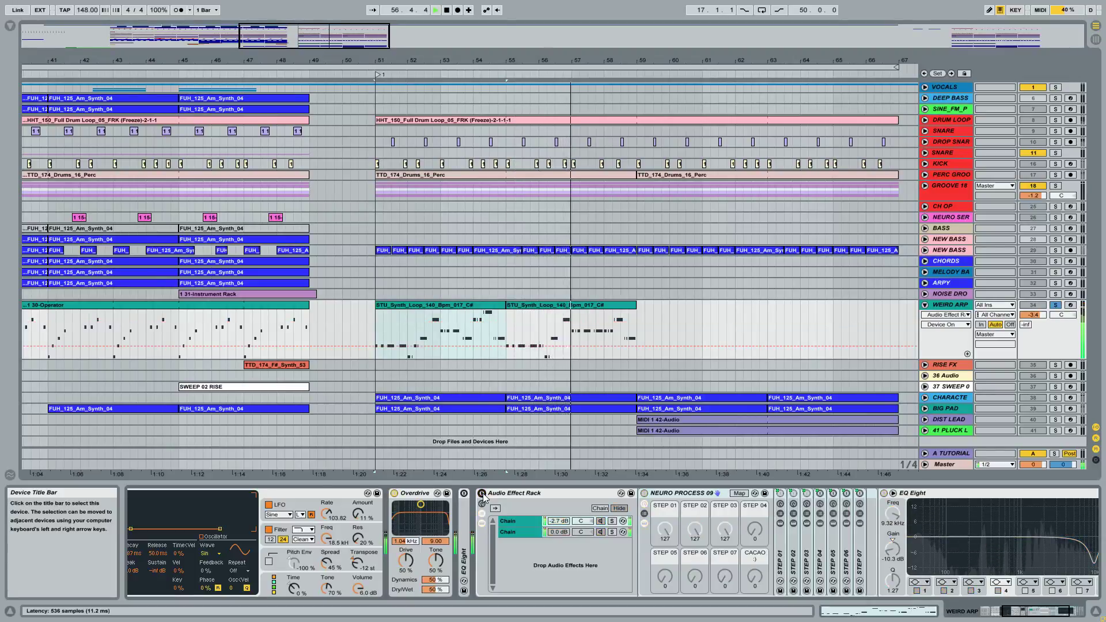
{"action": "left_click", "coordinate": [482, 493]}
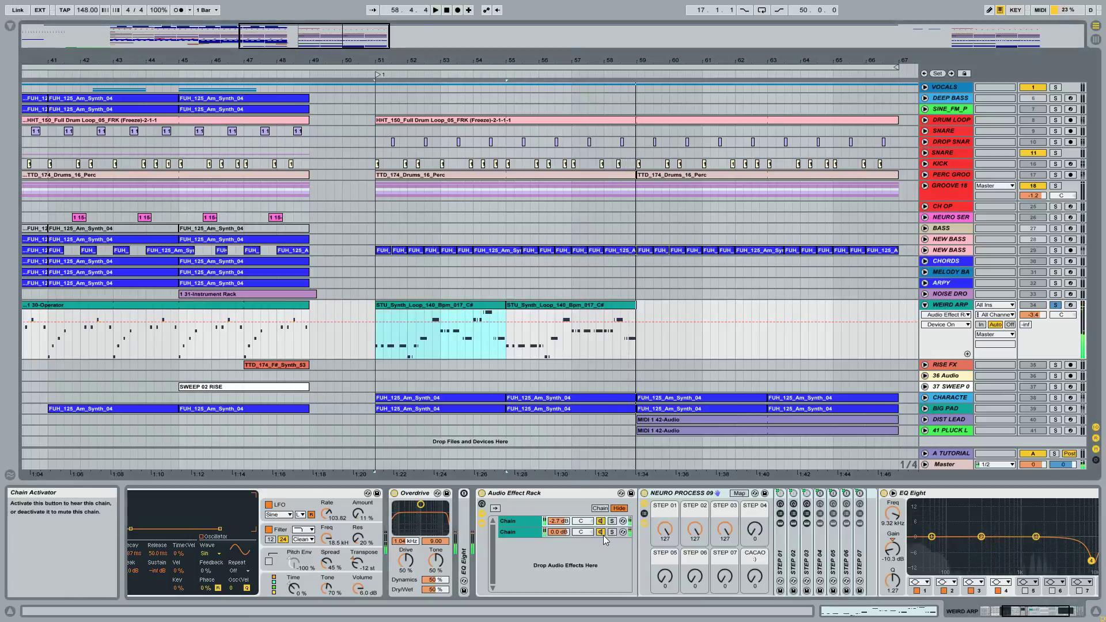
Solo the rack's second chain briefly, switch the solo to the first chain, and play that chain alone
{"action": "left_click", "coordinate": [525, 494]}
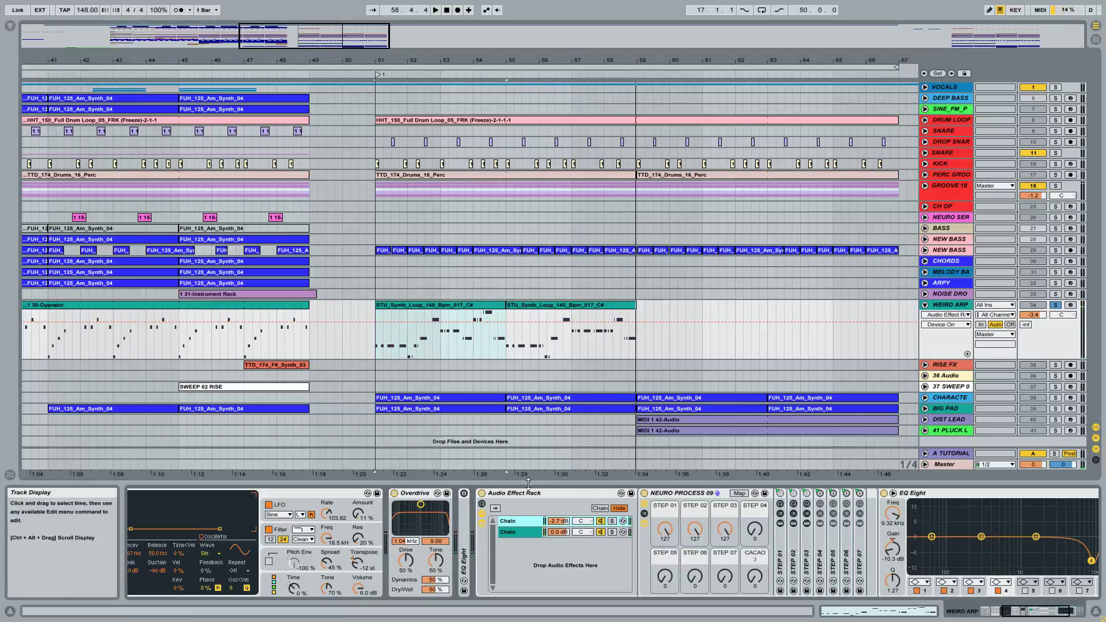
{"action": "left_click", "coordinate": [611, 531]}
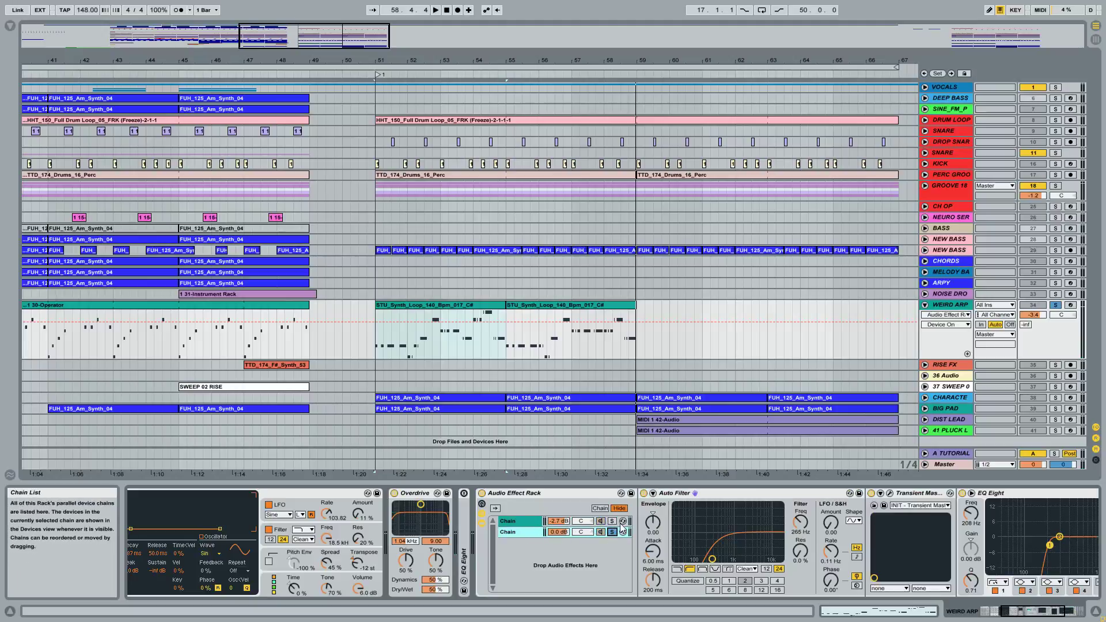
{"action": "left_click", "coordinate": [612, 521]}
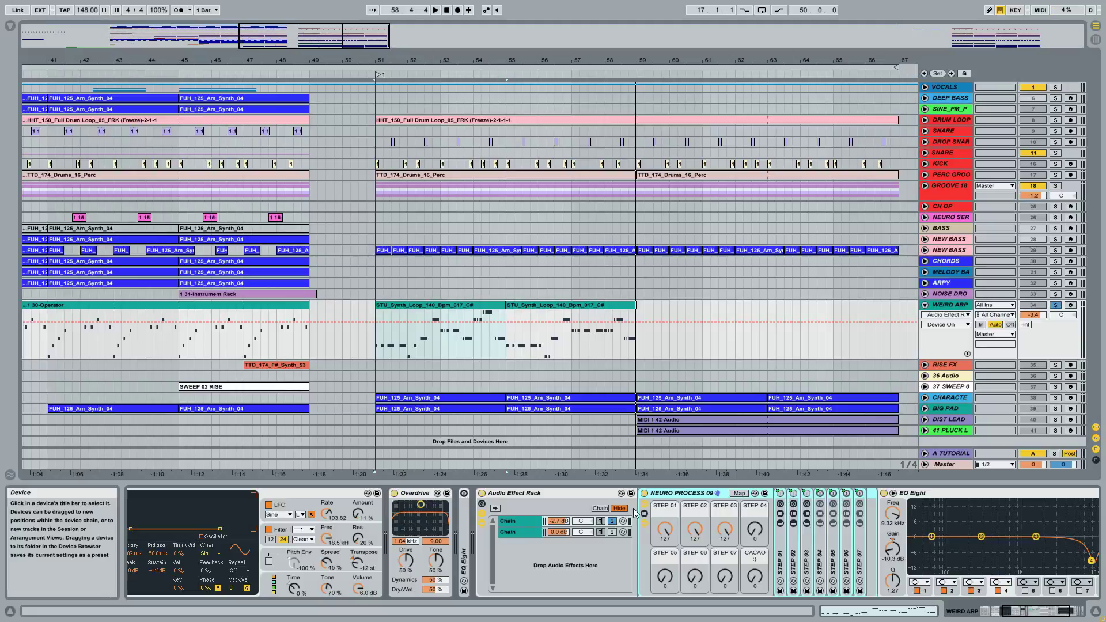
{"action": "key", "text": "space"}
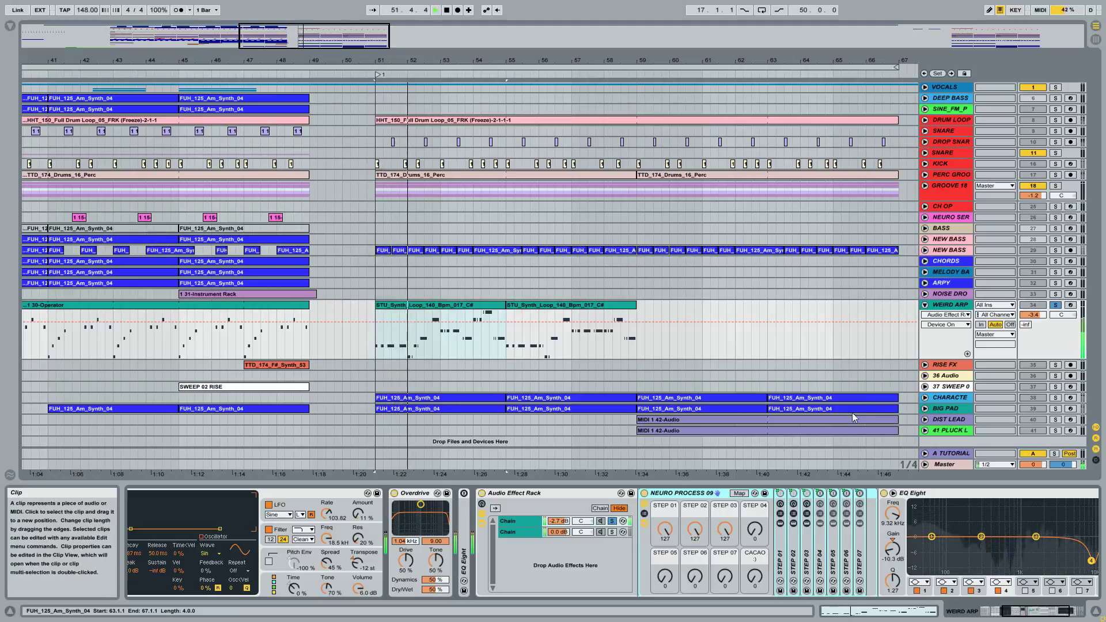
Raise the first chain's volume to 6.0 dB during playback, lower it to -1.5 dB, and readjust it to about 1.8 dB
{"action": "left_click_drag", "start_coordinate": [558, 520], "coordinate": [558, 484]}
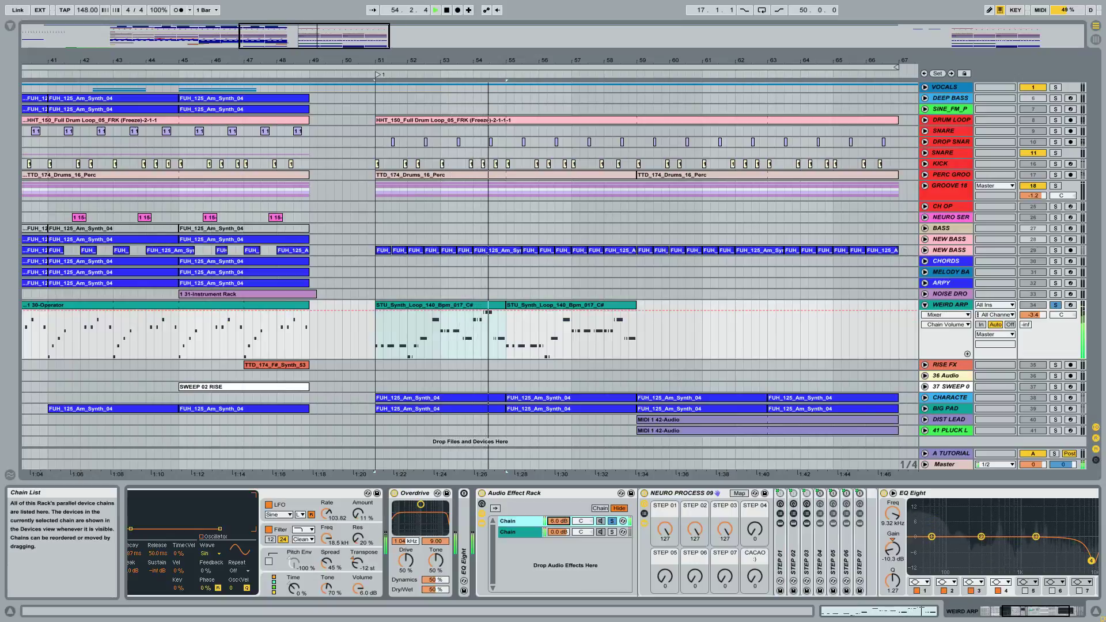
{"action": "left_click_drag", "start_coordinate": [557, 521], "coordinate": [557, 548]}
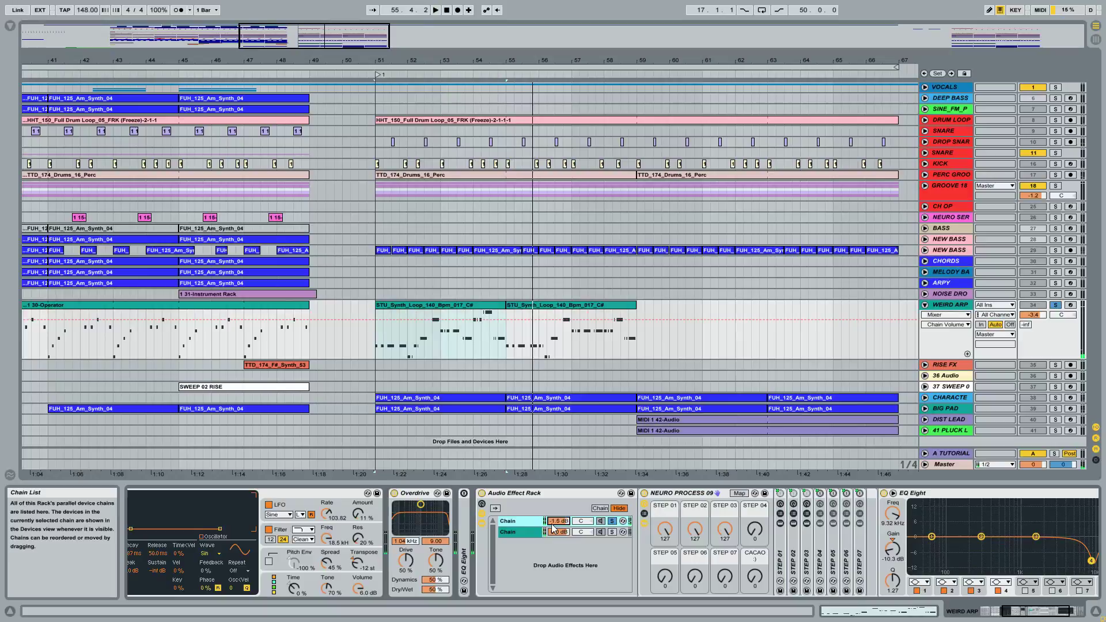
{"action": "key", "text": "space"}
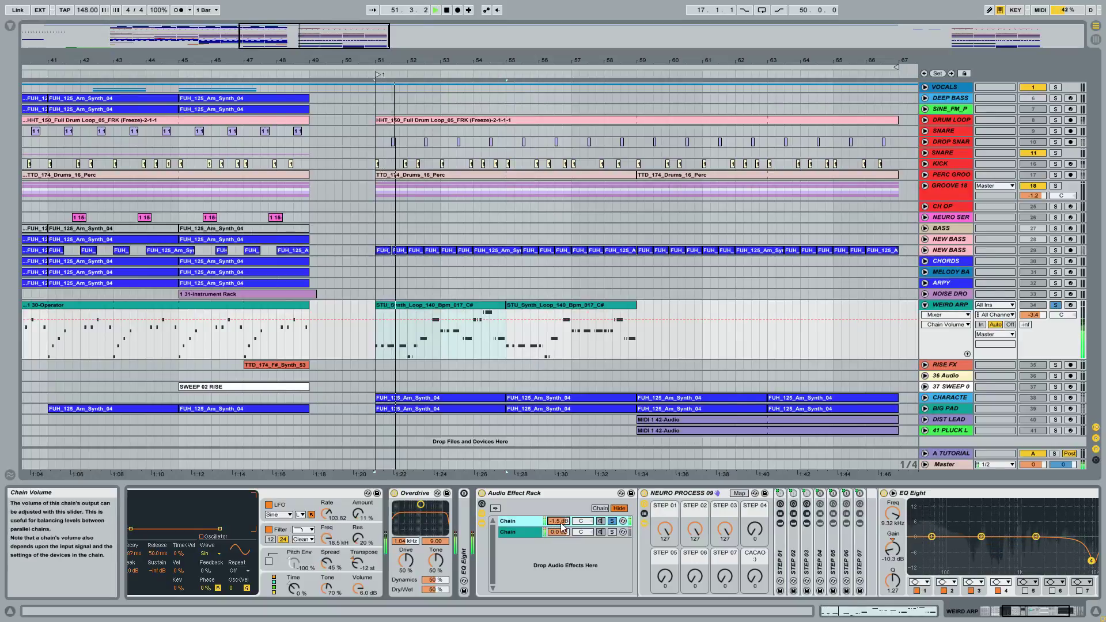
{"action": "left_click_drag", "start_coordinate": [551, 523], "coordinate": [561, 522]}
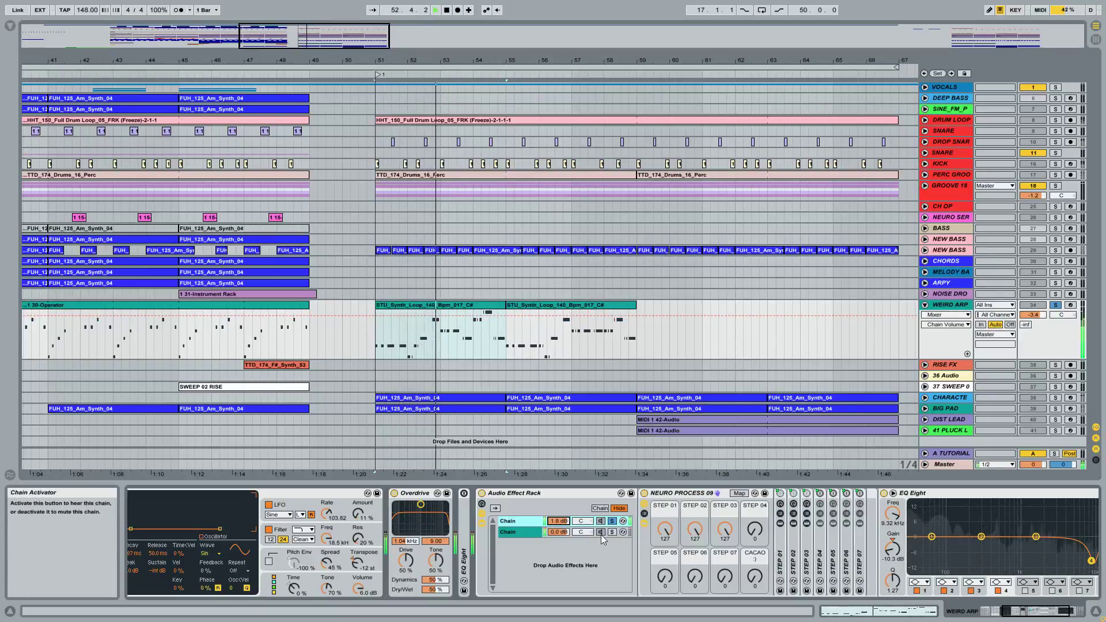
Solo the rack's second chain, play it, and examine its Auto Filter, Transient Master and EQ Eight devices
{"action": "left_click", "coordinate": [612, 533]}
{"action": "left_click", "coordinate": [525, 530]}
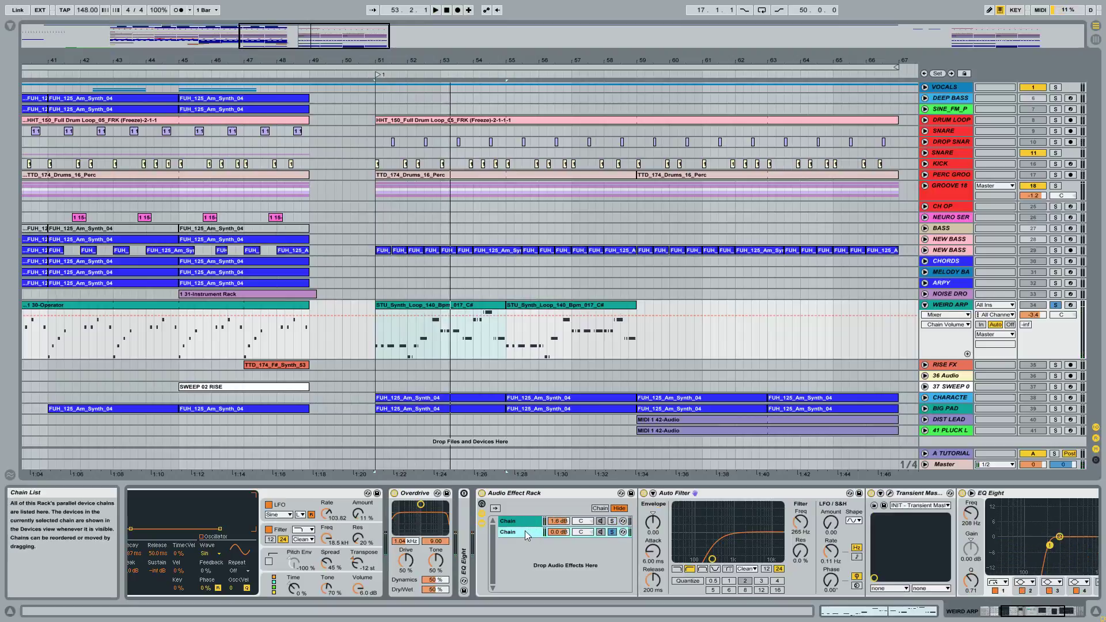
{"action": "key", "text": "space"}
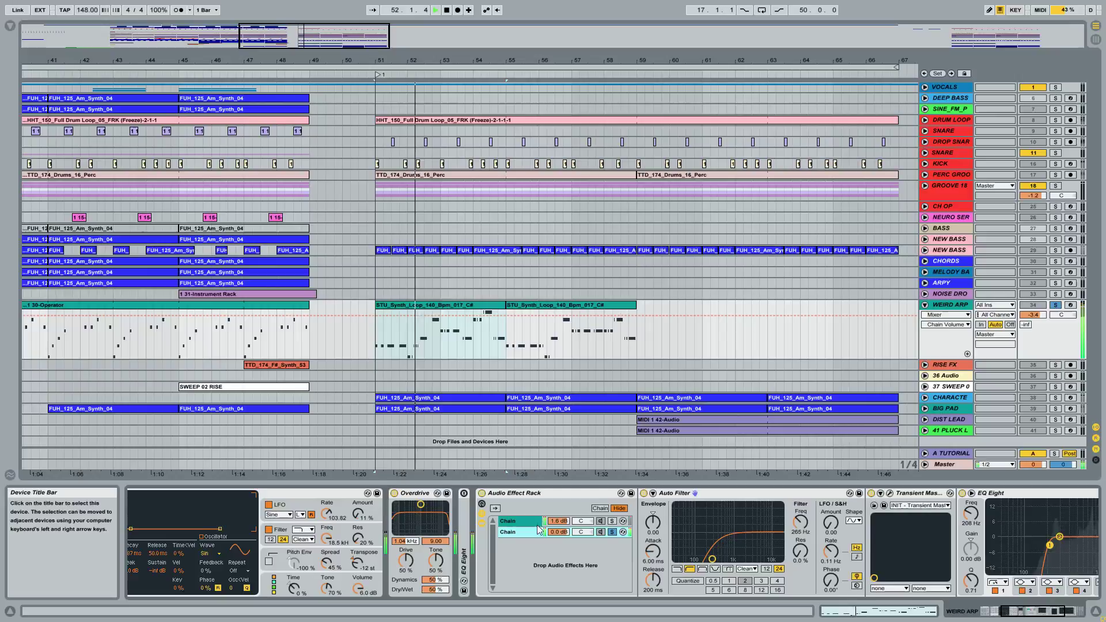
{"action": "left_click", "coordinate": [730, 492]}
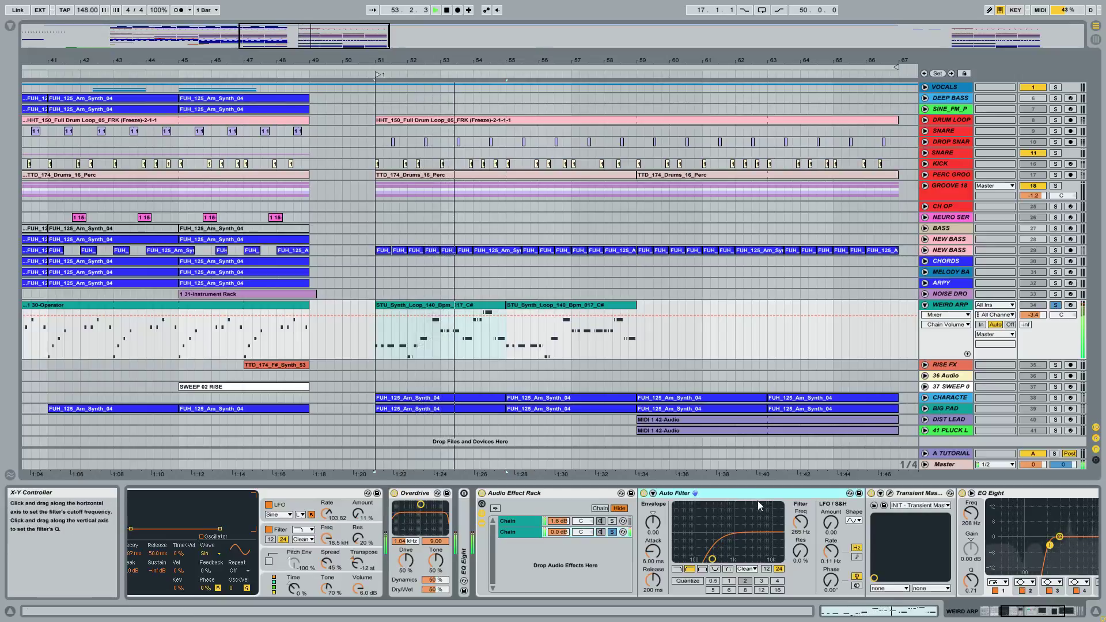
{"action": "key", "text": "space"}
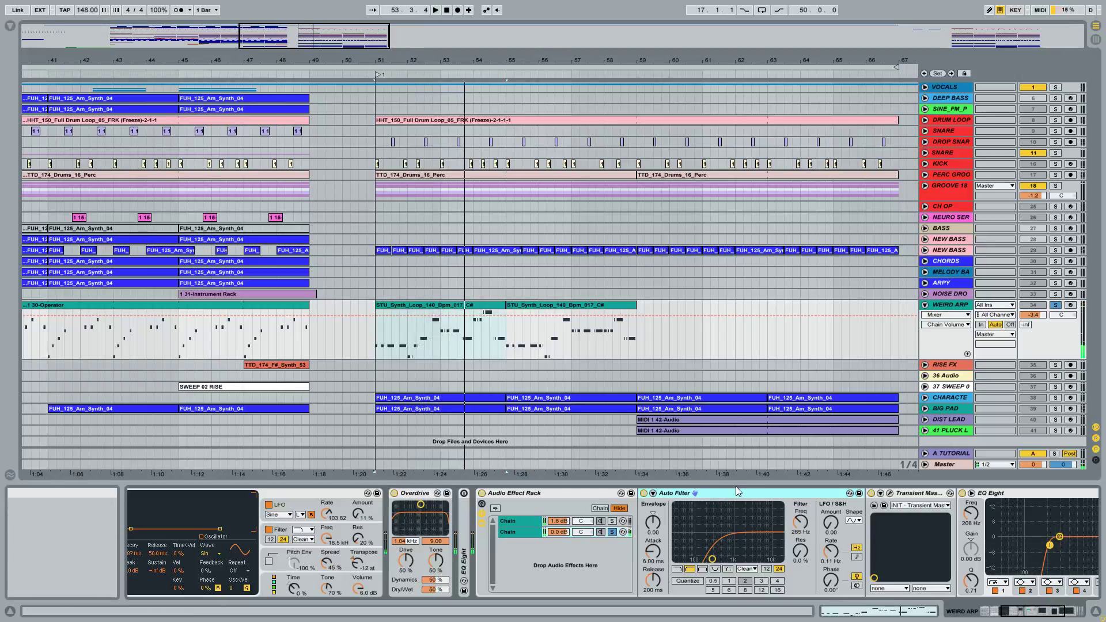
{"action": "left_click", "coordinate": [923, 494]}
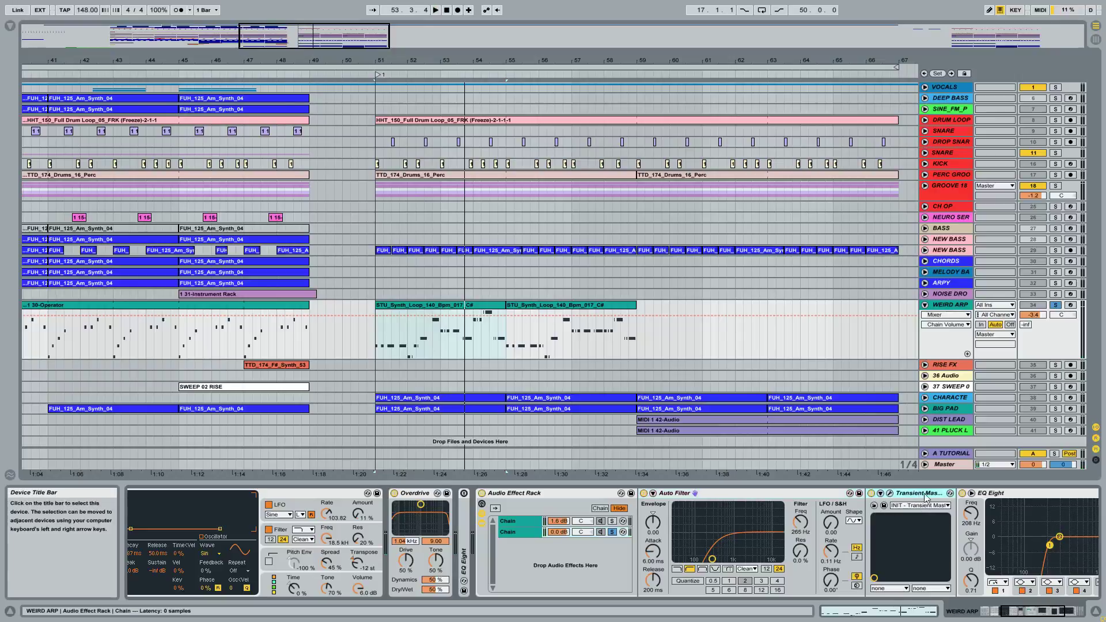
{"action": "left_click", "coordinate": [1017, 613]}
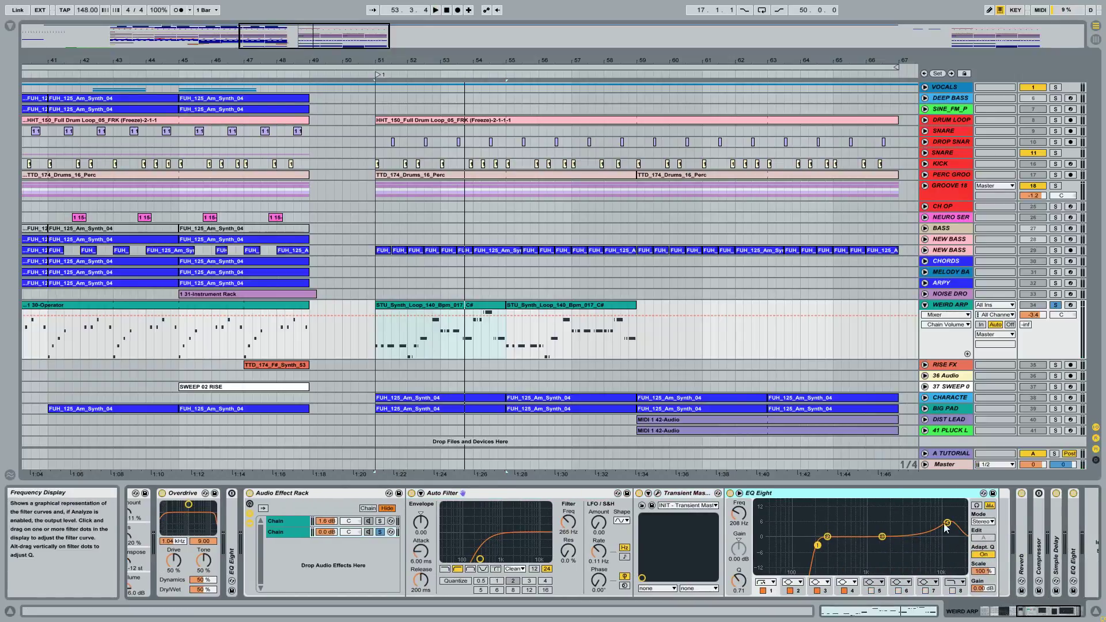
{"action": "left_click", "coordinate": [1016, 612]}
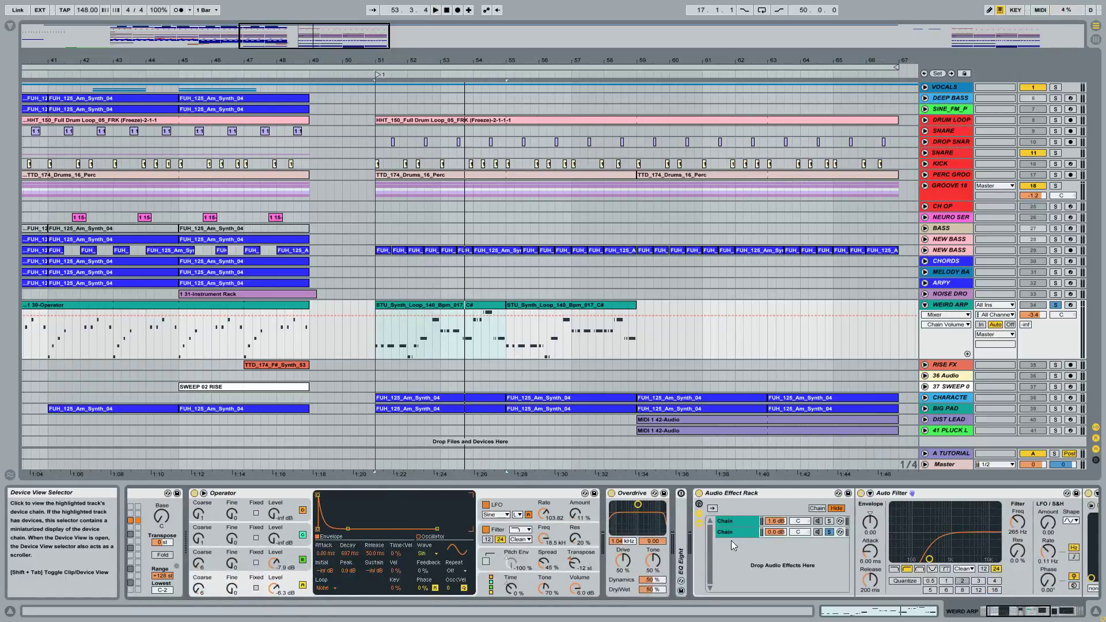
Play the second chain again while toggling Transient Master to compare its effect on the sound
{"action": "key", "text": "space"}
{"action": "left_click", "coordinate": [1017, 614]}
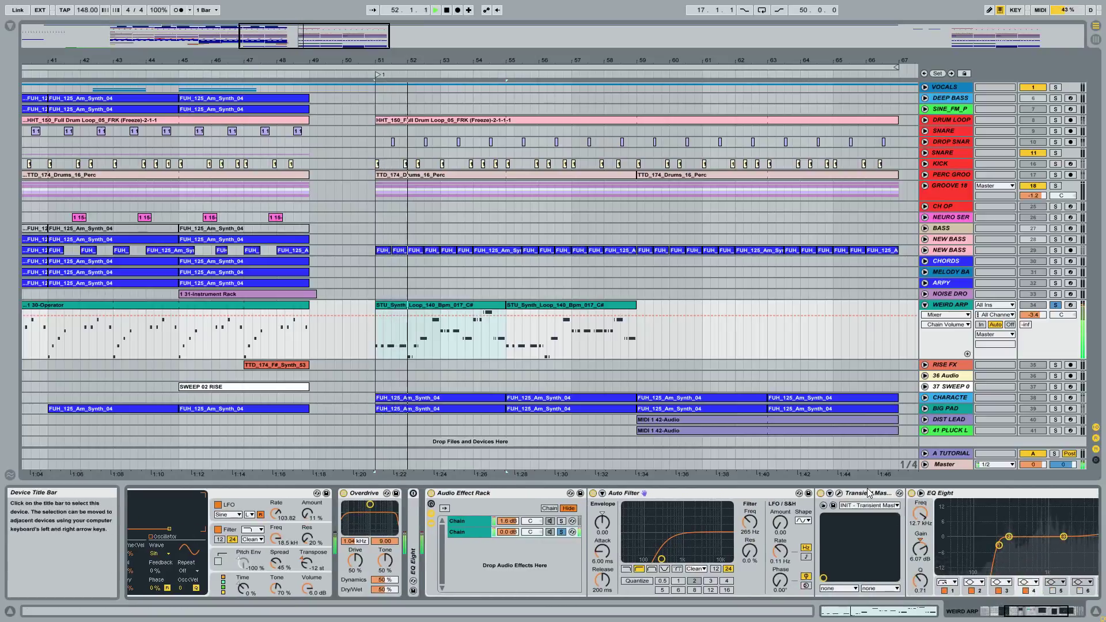
{"action": "left_click", "coordinate": [820, 493]}
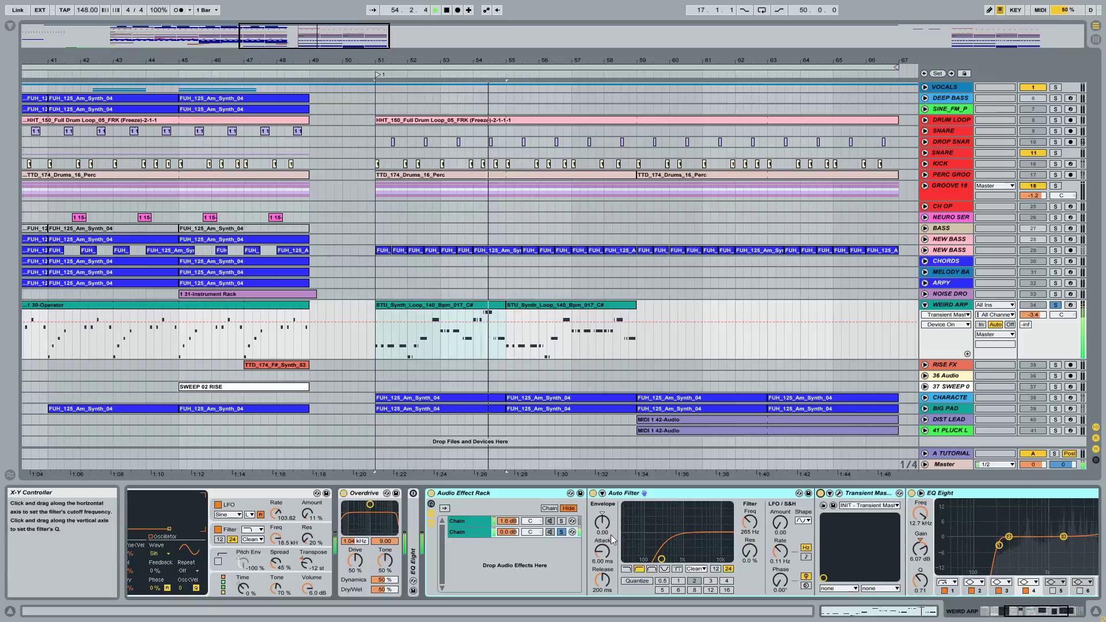
{"action": "key", "text": "space"}
Switch the solo from the rack's second chain to the first and raise the first chain's volume to 6.0 dB during playback
{"action": "left_click", "coordinate": [463, 520]}
{"action": "left_click", "coordinate": [561, 532]}
{"action": "left_click", "coordinate": [461, 531]}
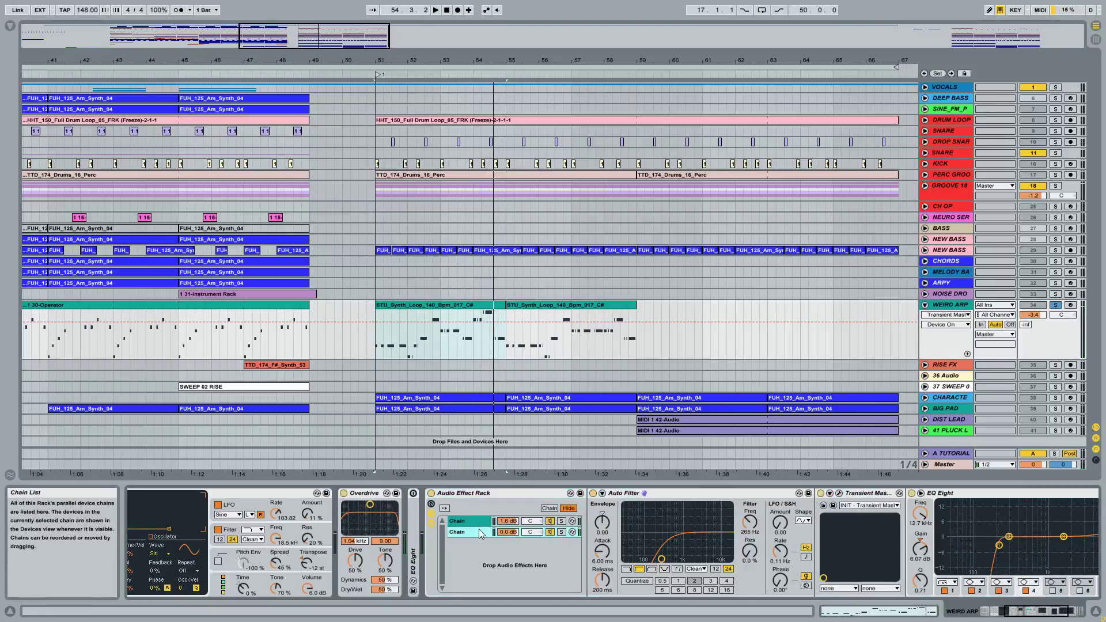
{"action": "left_click", "coordinate": [478, 530]}
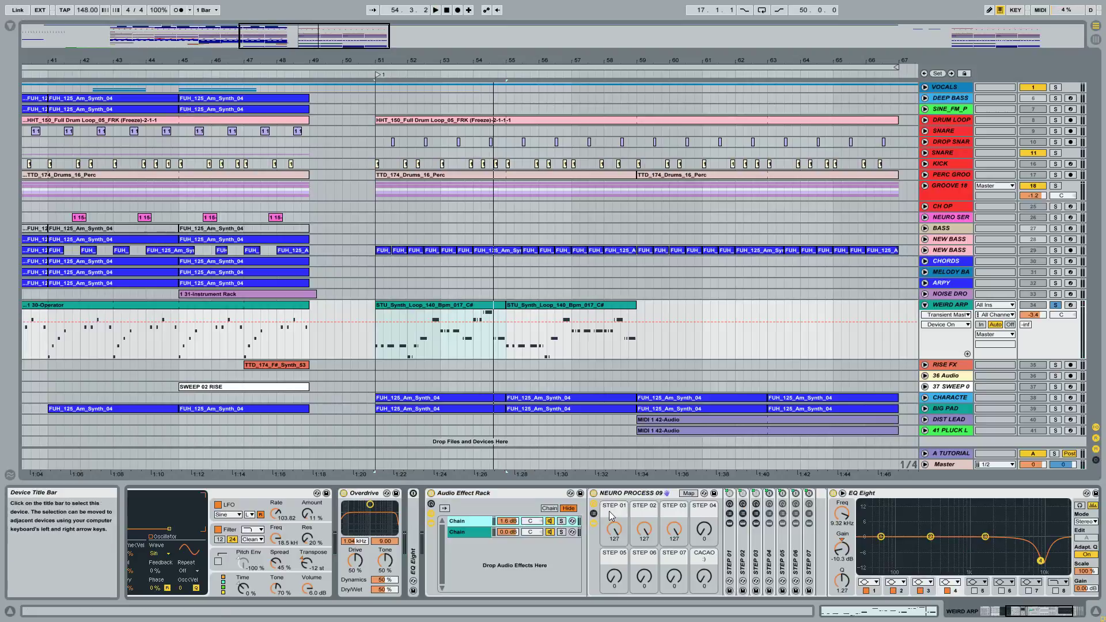
{"action": "key", "text": "space"}
{"action": "left_click", "coordinate": [561, 521]}
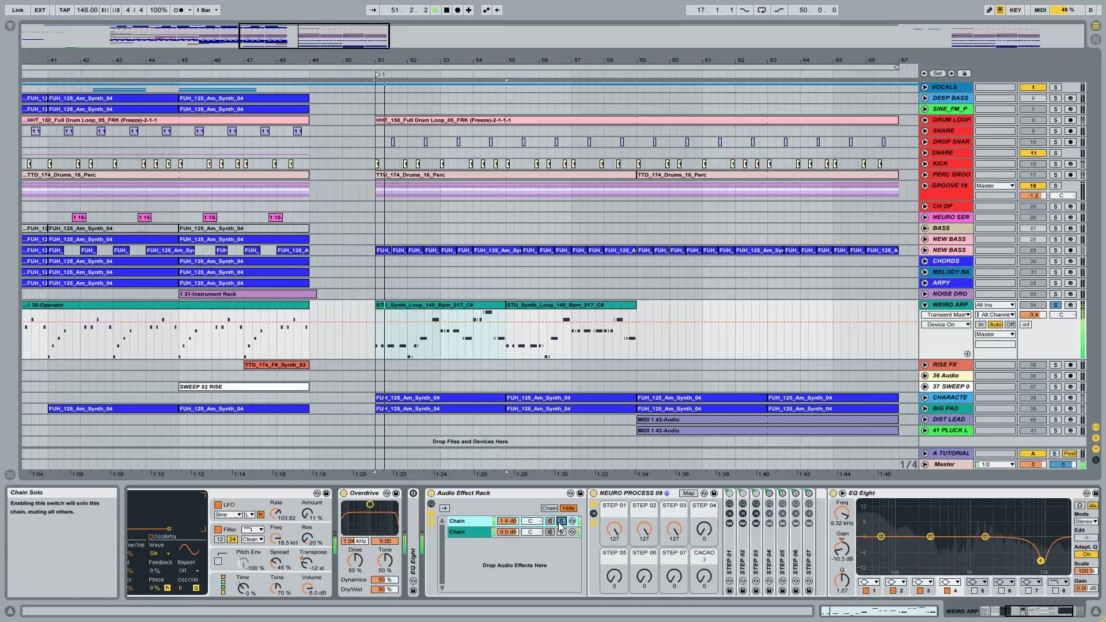
{"action": "left_click_drag", "start_coordinate": [508, 521], "coordinate": [507, 498]}
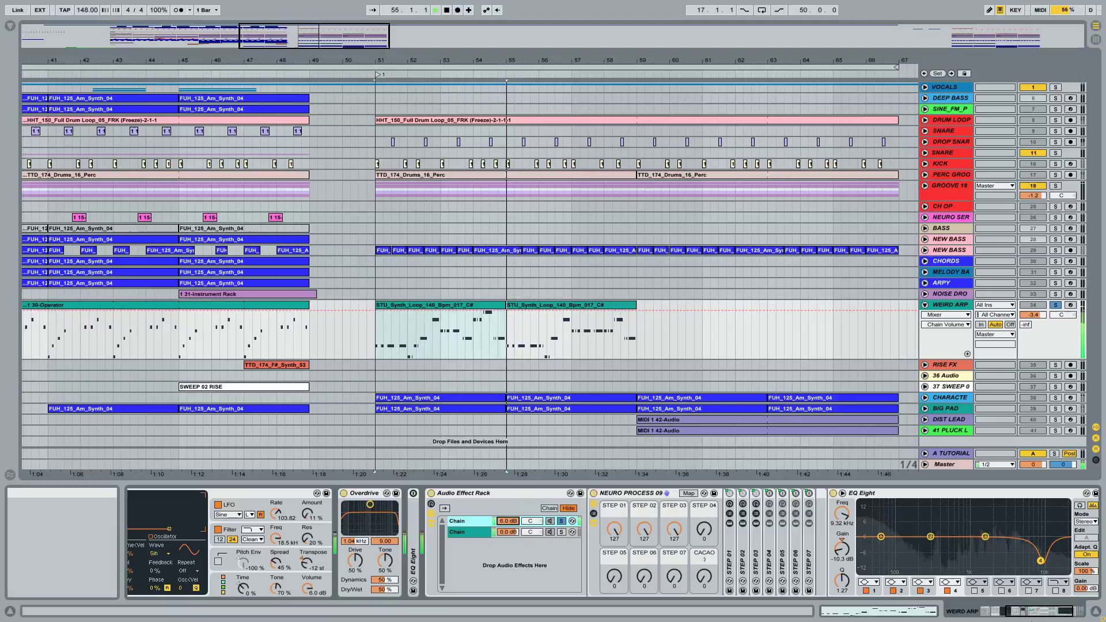
Set band 1 of the first chain's EQ Eight to a low-cut filter at 275 Hz
{"action": "left_click", "coordinate": [593, 529]}
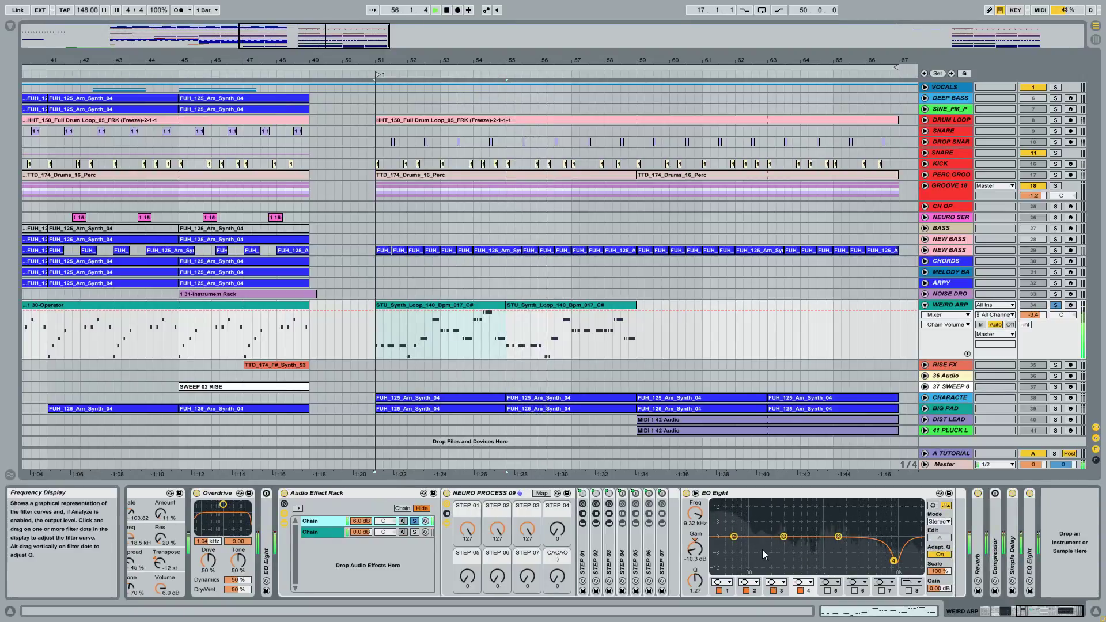
{"action": "left_click", "coordinate": [721, 582]}
{"action": "left_click", "coordinate": [718, 513]}
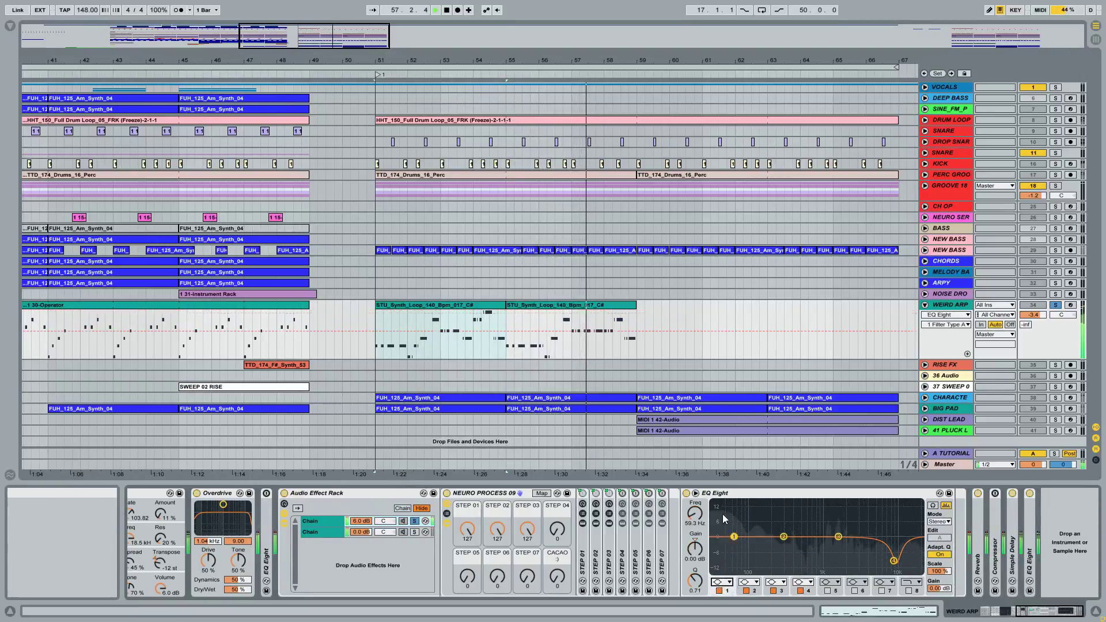
{"action": "left_click_drag", "start_coordinate": [694, 513], "coordinate": [694, 484]}
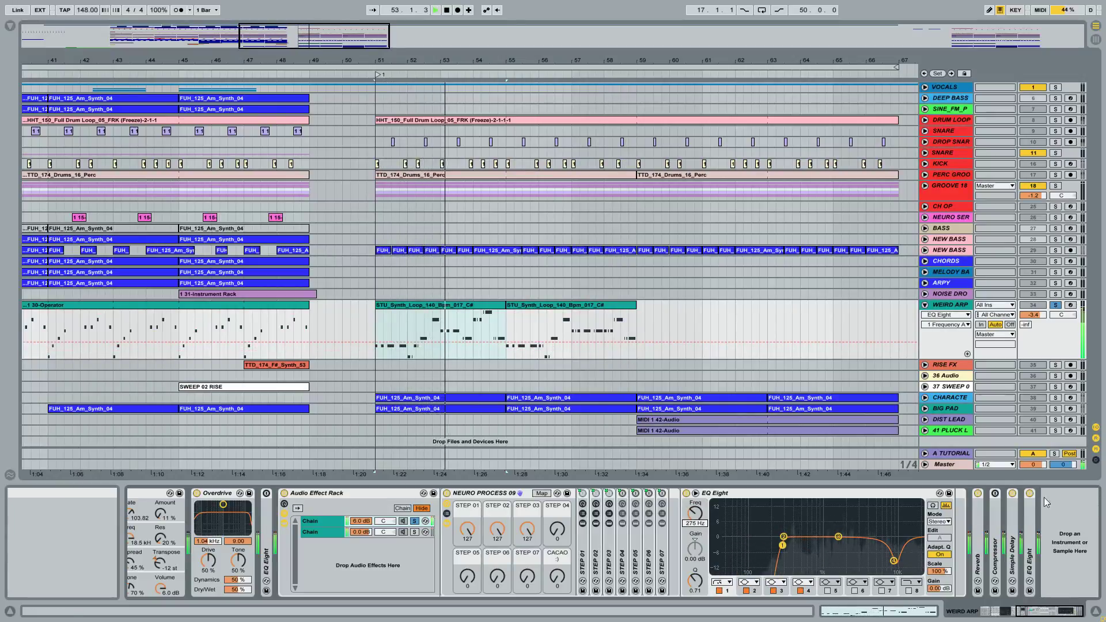
Unfold the final EQ Eight on the track, and replace the low cut on band 1 of the rack chain's EQ Eight with a flat 83.5 Hz band
{"action": "double_click", "coordinate": [1029, 518]}
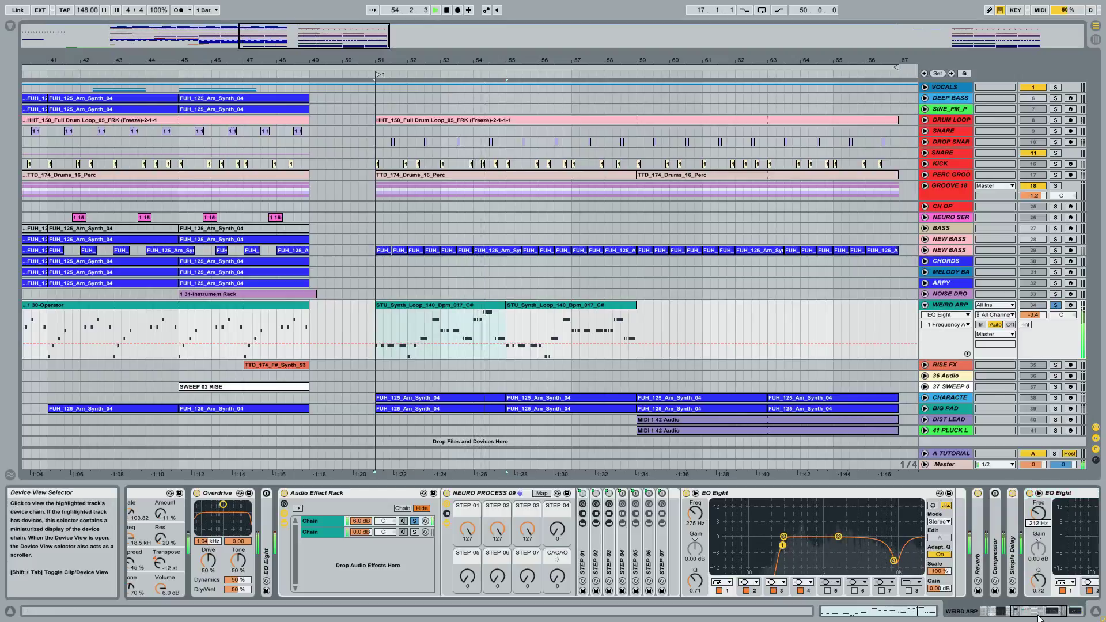
{"action": "mouse_move", "coordinate": [1057, 608]}
{"action": "left_mouse_down"}
{"action": "mouse_move", "coordinate": [1069, 608]}
{"action": "mouse_move", "coordinate": [1056, 609]}
{"action": "left_mouse_up"}
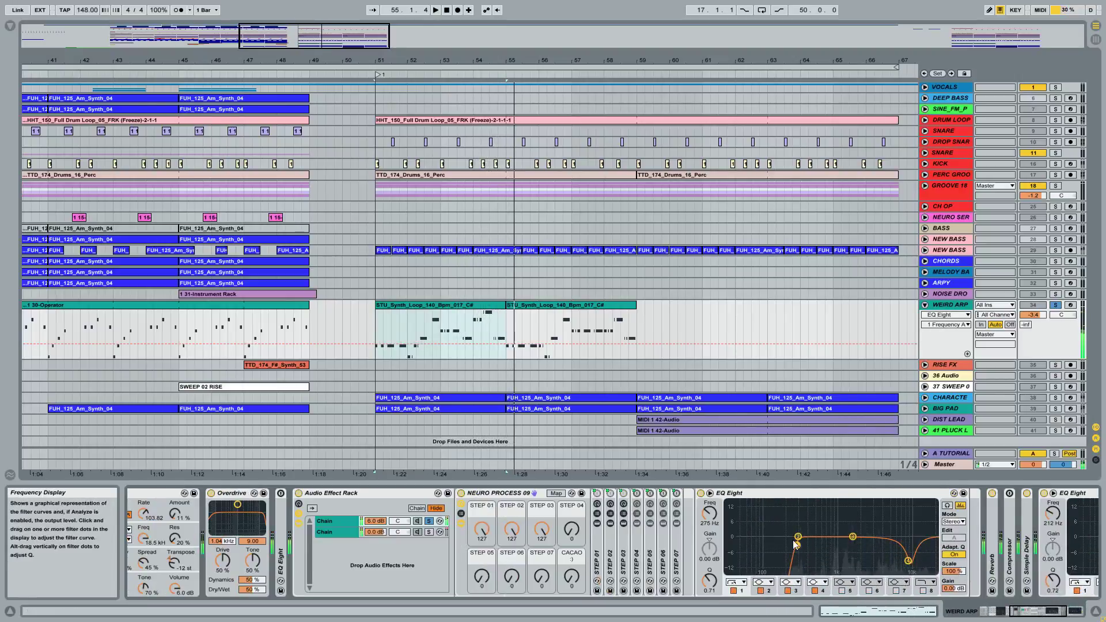
{"action": "left_click", "coordinate": [736, 582]}
{"action": "left_click", "coordinate": [736, 550]}
Unsolo the Audio Effect Rack's first chain and inspect the NEURO PROCESS 09 step macros
{"action": "left_click_drag", "start_coordinate": [1026, 614], "coordinate": [1015, 614]}
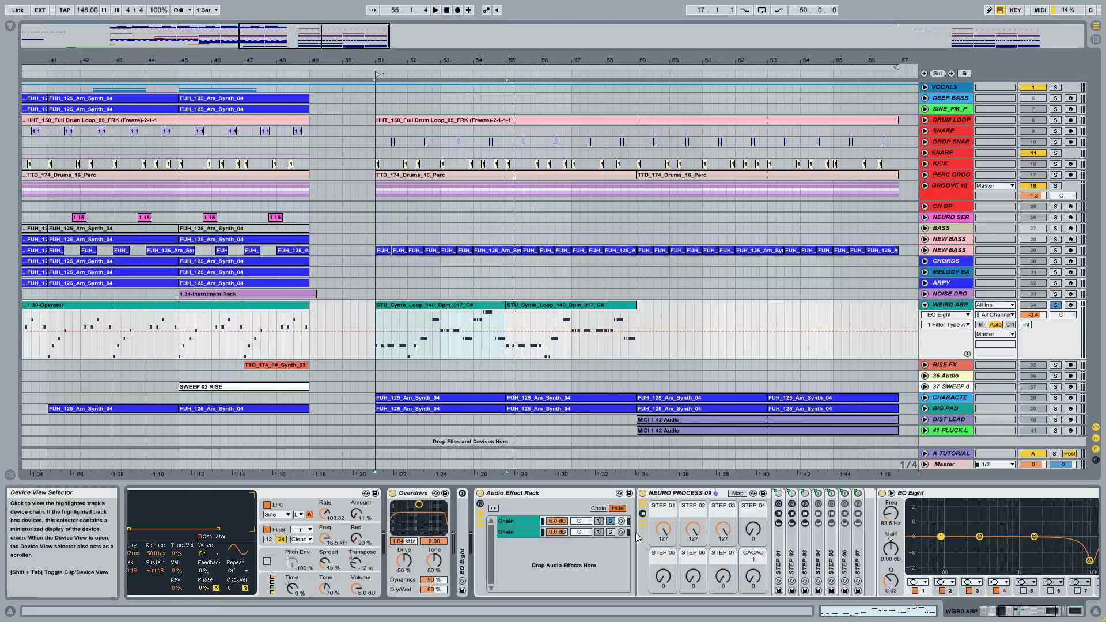
{"action": "left_click", "coordinate": [610, 522]}
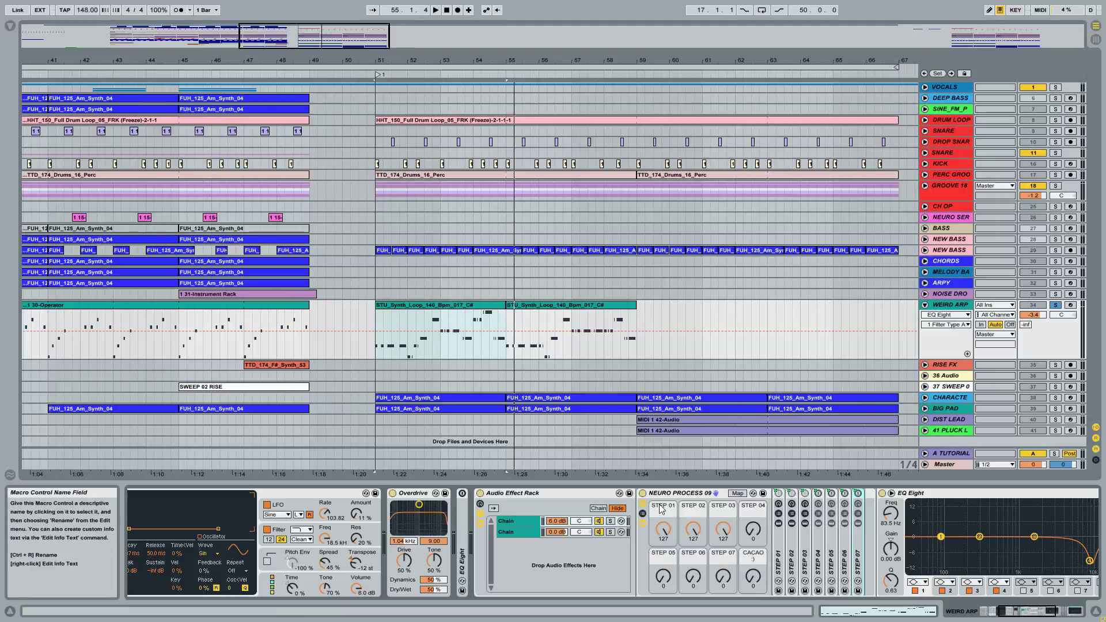
{"action": "left_click", "coordinate": [693, 521]}
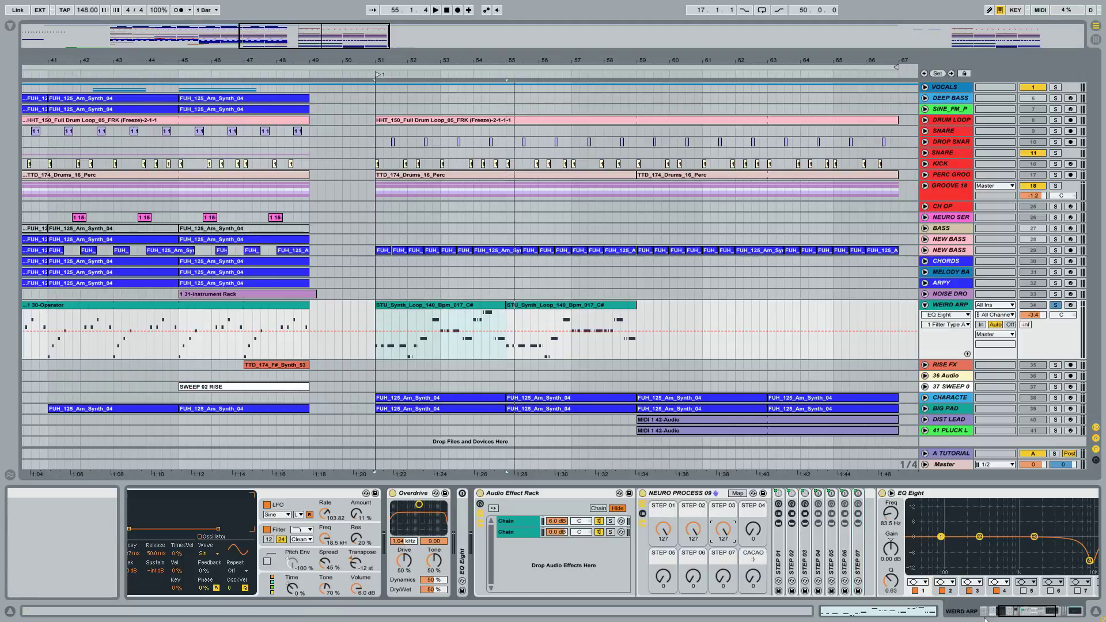
Unfold the STEP 01 rack inside NEURO PROCESS 09 and examine its Auto Filter settings
{"action": "left_click_drag", "start_coordinate": [1010, 612], "coordinate": [1026, 611]}
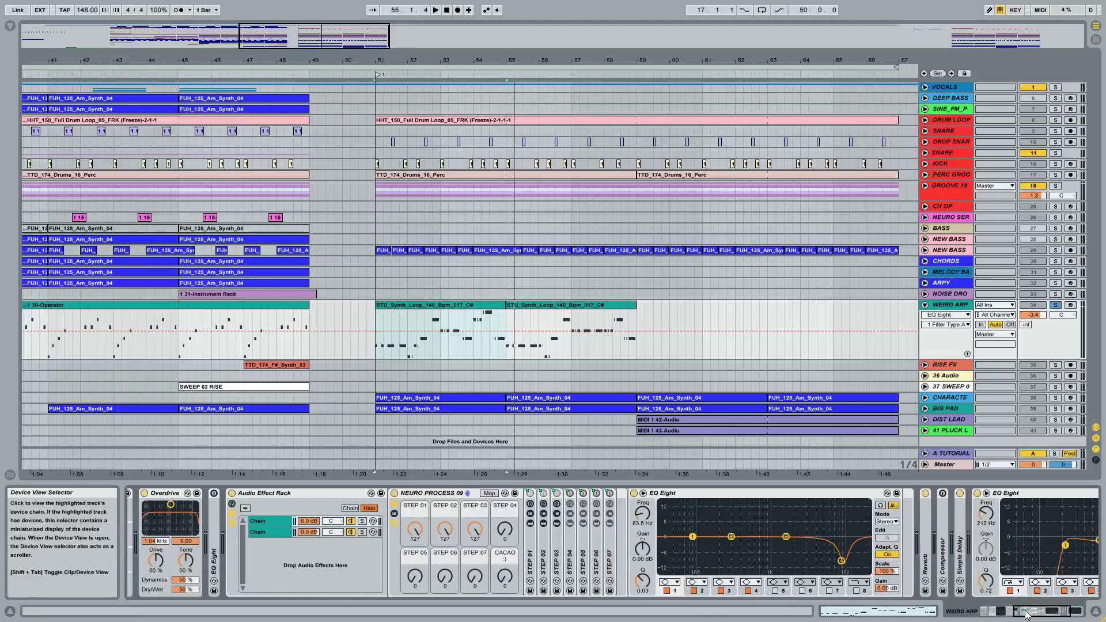
{"action": "double_click", "coordinate": [529, 550]}
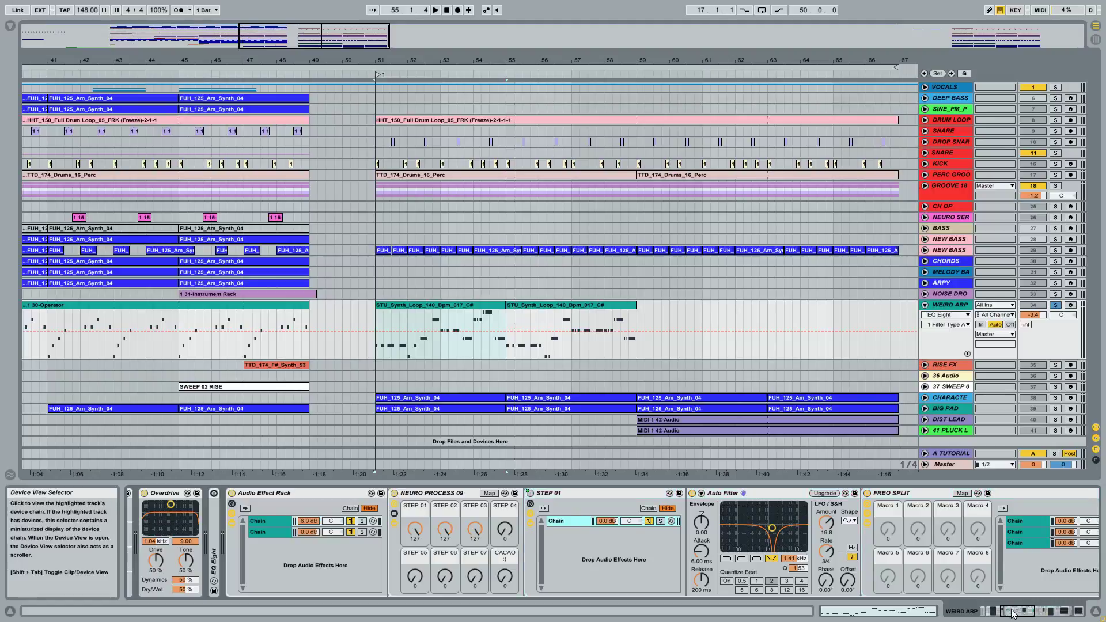
{"action": "scroll", "coordinate": [662, 519], "scroll_direction": "down", "scroll_amount": 6}
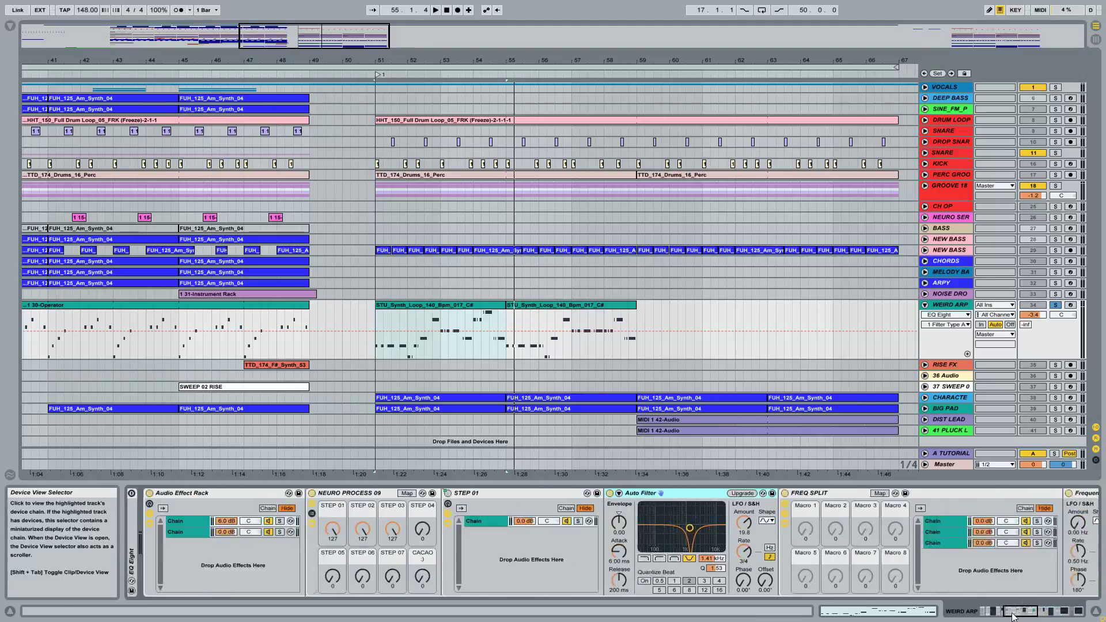
{"action": "scroll", "coordinate": [447, 556], "scroll_direction": "up", "scroll_amount": 6}
{"action": "mouse_move", "coordinate": [427, 529]}
{"action": "left_mouse_down"}
{"action": "mouse_move", "coordinate": [427, 586]}
{"action": "mouse_move", "coordinate": [428, 518]}
{"action": "left_mouse_up"}
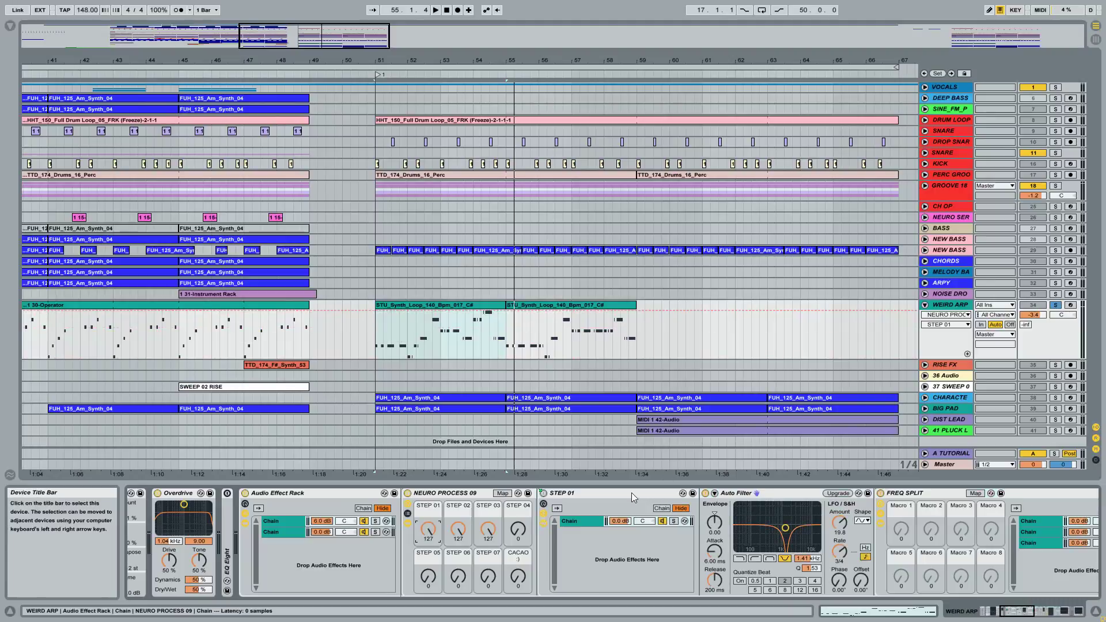
{"action": "double_click", "coordinate": [600, 492]}
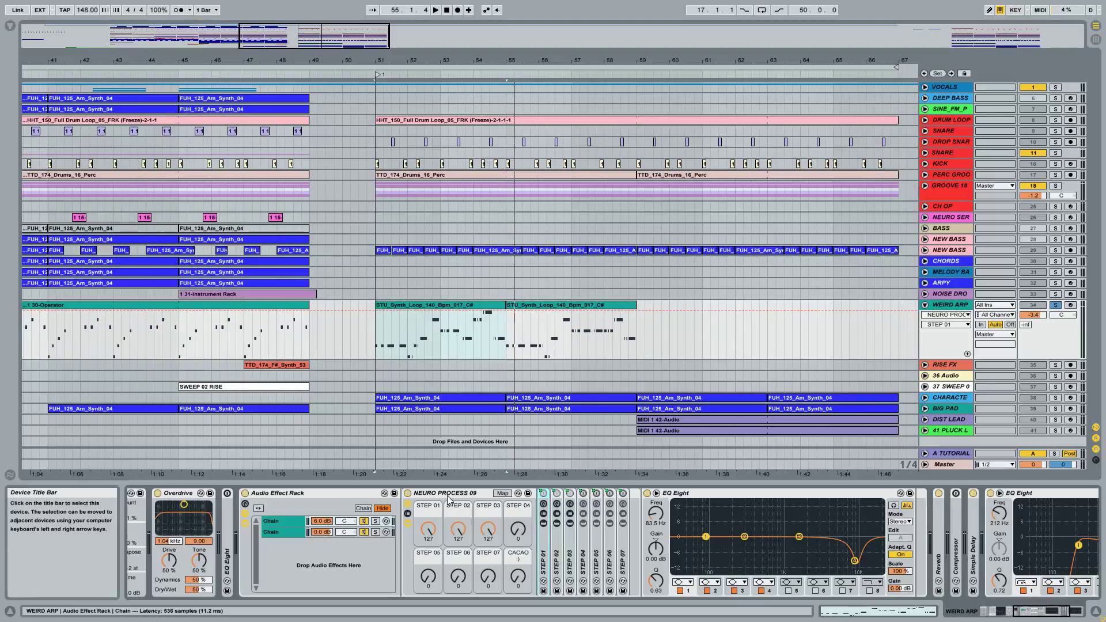
{"action": "double_click", "coordinate": [544, 547]}
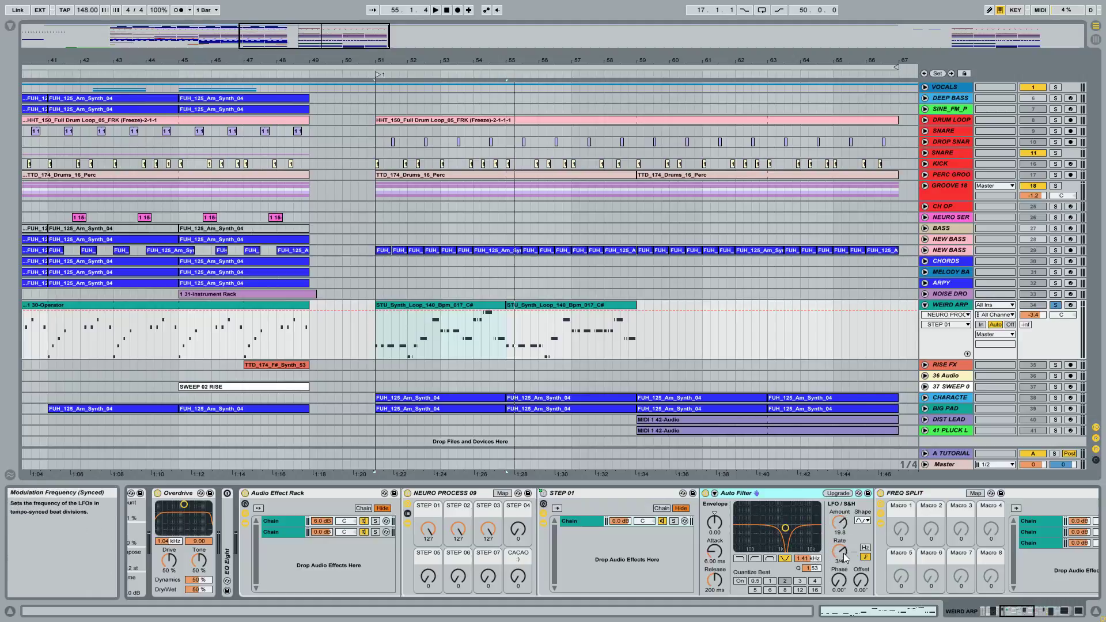
Show the first chain of the FREQ SPLIT rack and examine its Frequency Shifter, Broken Tube and OTT devices
{"action": "left_click_drag", "start_coordinate": [1002, 610], "coordinate": [1012, 609]}
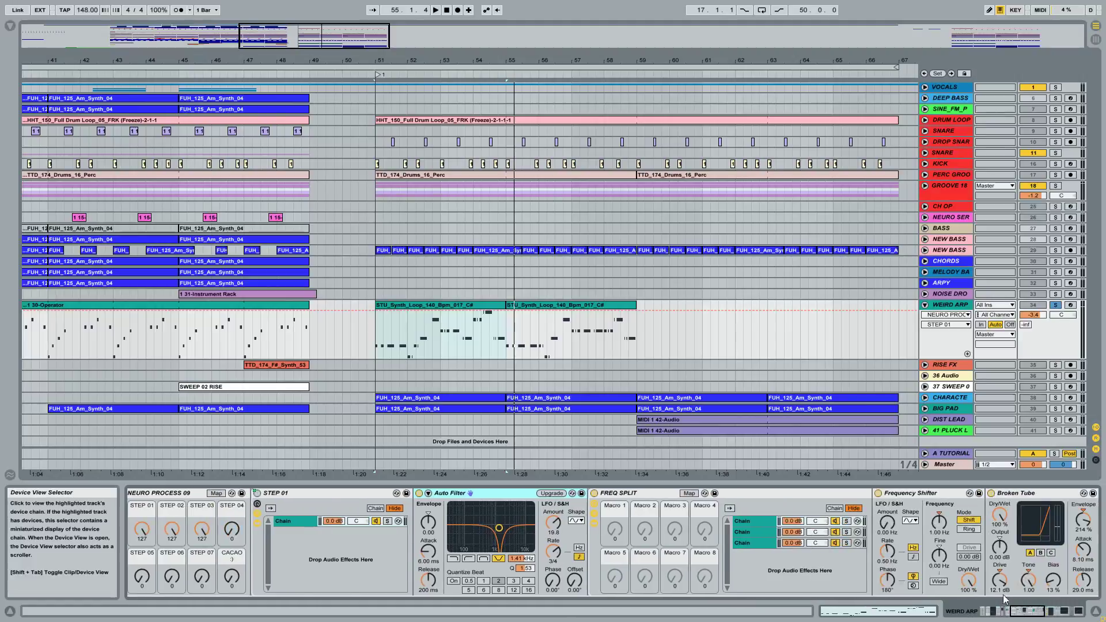
{"action": "left_click", "coordinate": [632, 493]}
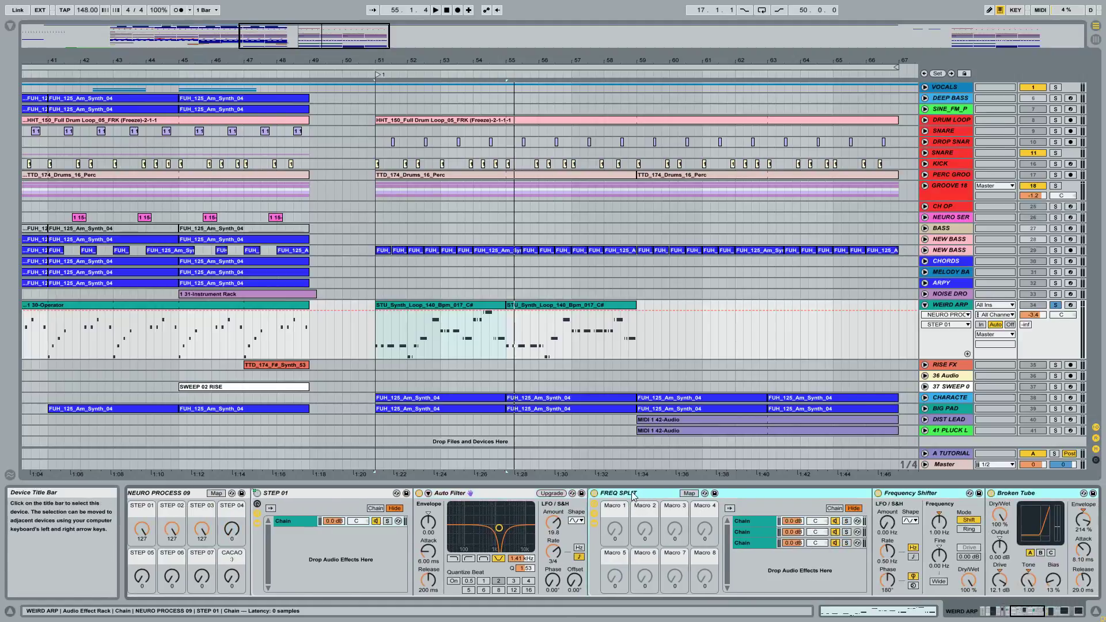
{"action": "left_click", "coordinate": [1036, 614]}
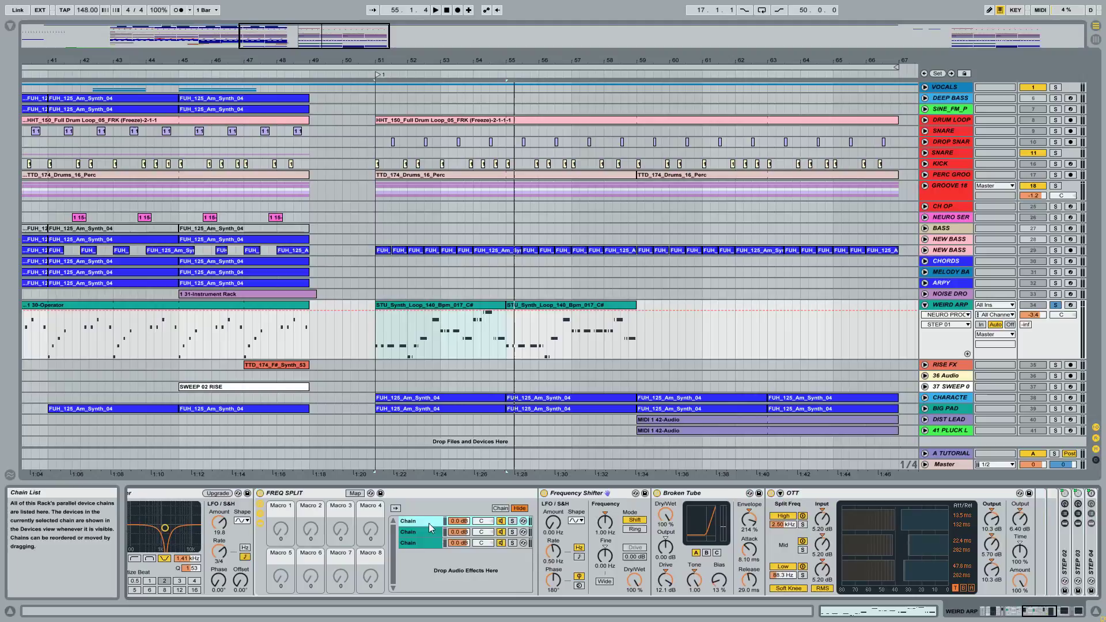
{"action": "left_click", "coordinate": [422, 540]}
{"action": "left_click", "coordinate": [420, 521]}
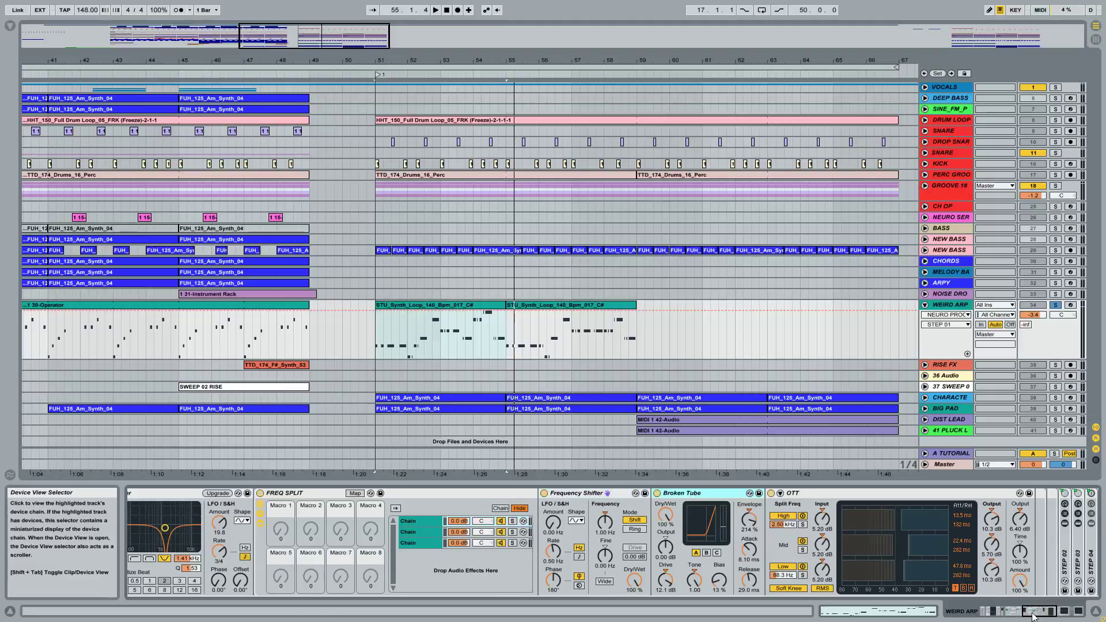
{"action": "left_click_drag", "start_coordinate": [1033, 613], "coordinate": [1036, 614]}
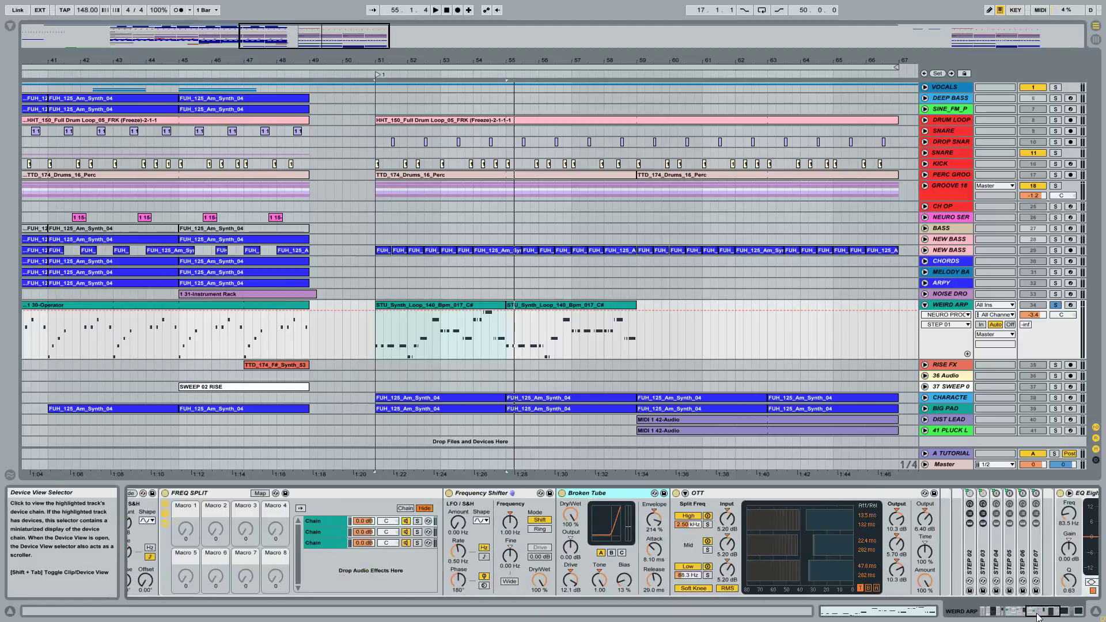
{"action": "left_click", "coordinate": [767, 504]}
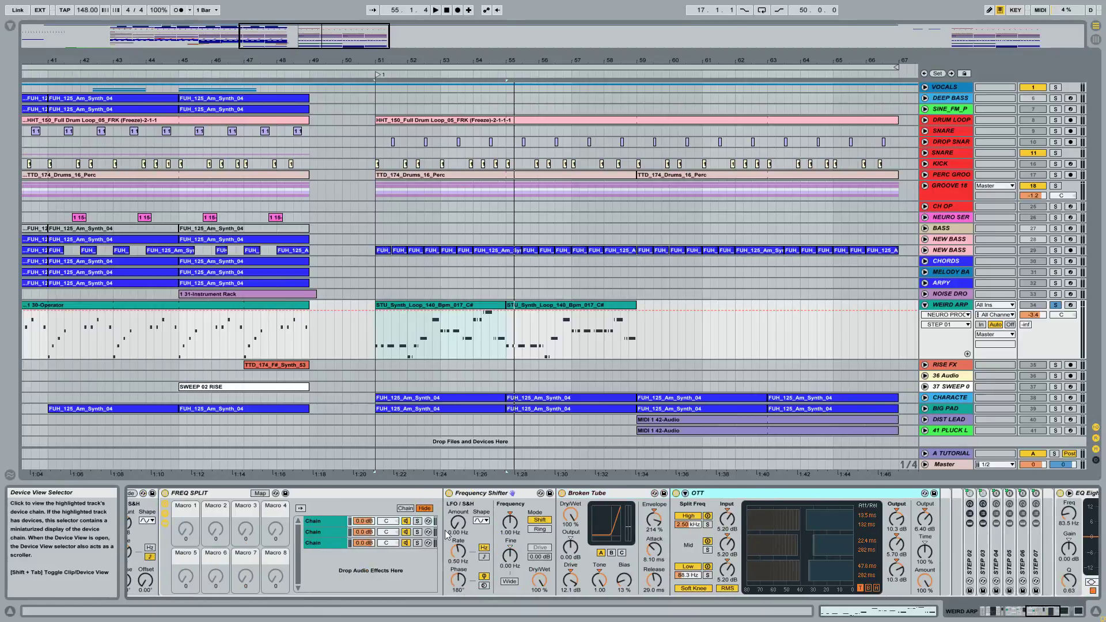
Examine the Frequency Shifter on FREQ SPLIT's second chain and the EQ Eight on its third chain
{"action": "left_click", "coordinate": [317, 532]}
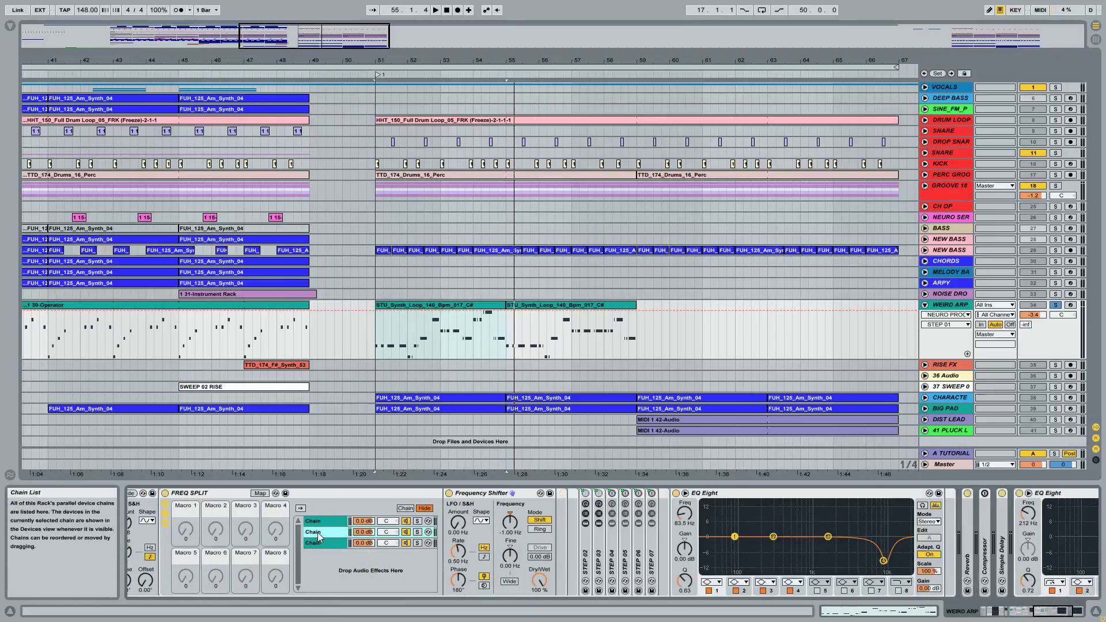
{"action": "left_click", "coordinate": [488, 493]}
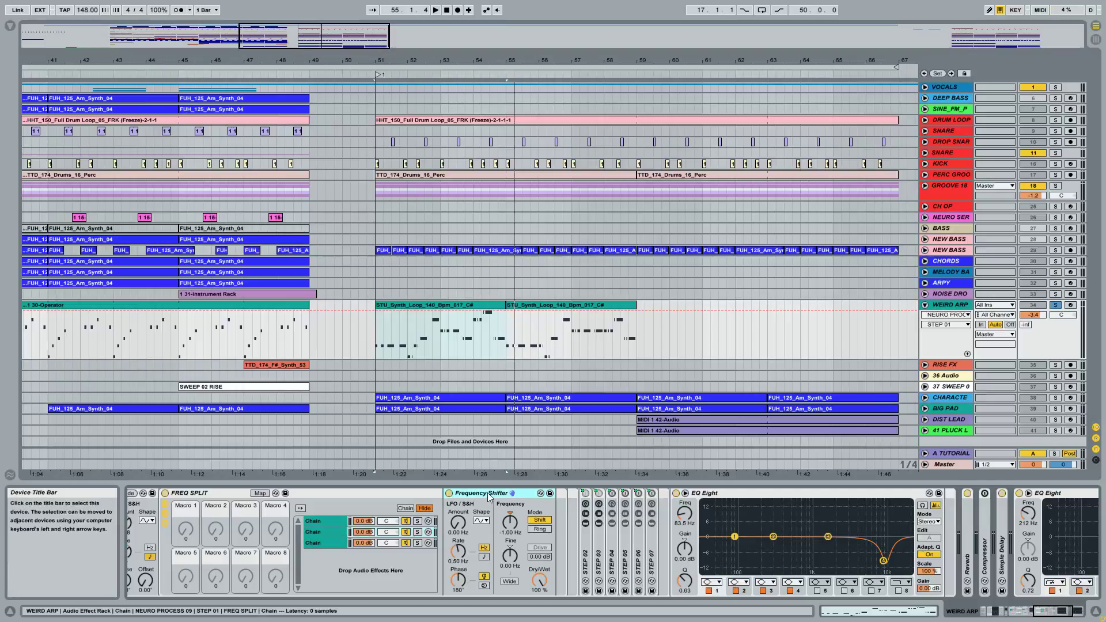
{"action": "key", "text": "Delete"}
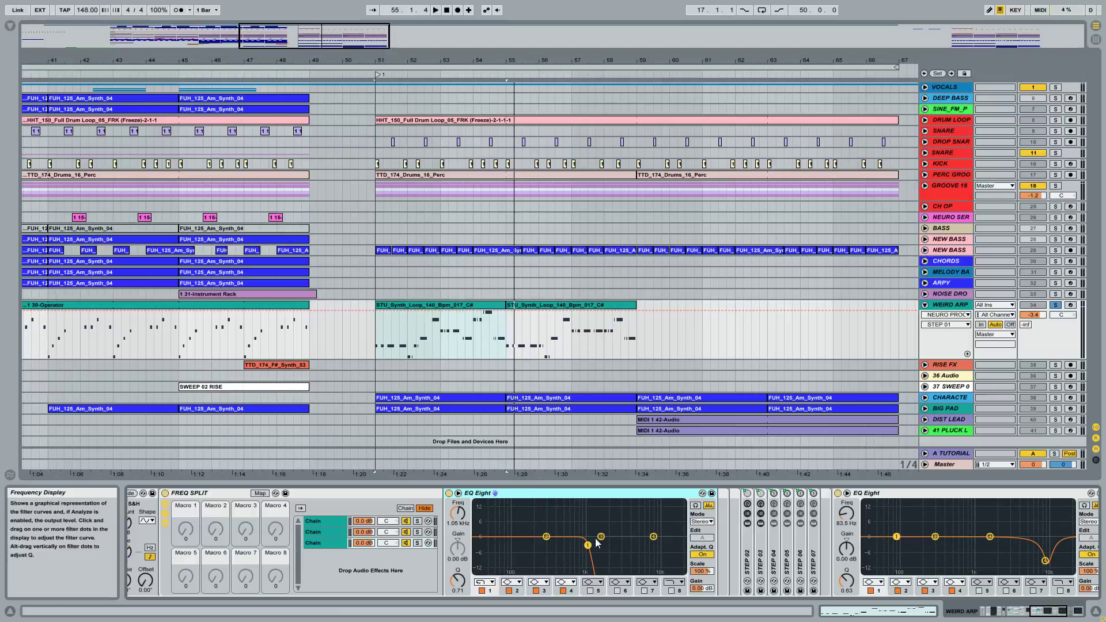
Step through FREQ SPLIT's three parallel chains to compare which devices each one holds
{"action": "left_click_drag", "start_coordinate": [1043, 611], "coordinate": [1034, 613]}
{"action": "left_click", "coordinate": [583, 522]}
{"action": "left_click", "coordinate": [582, 530]}
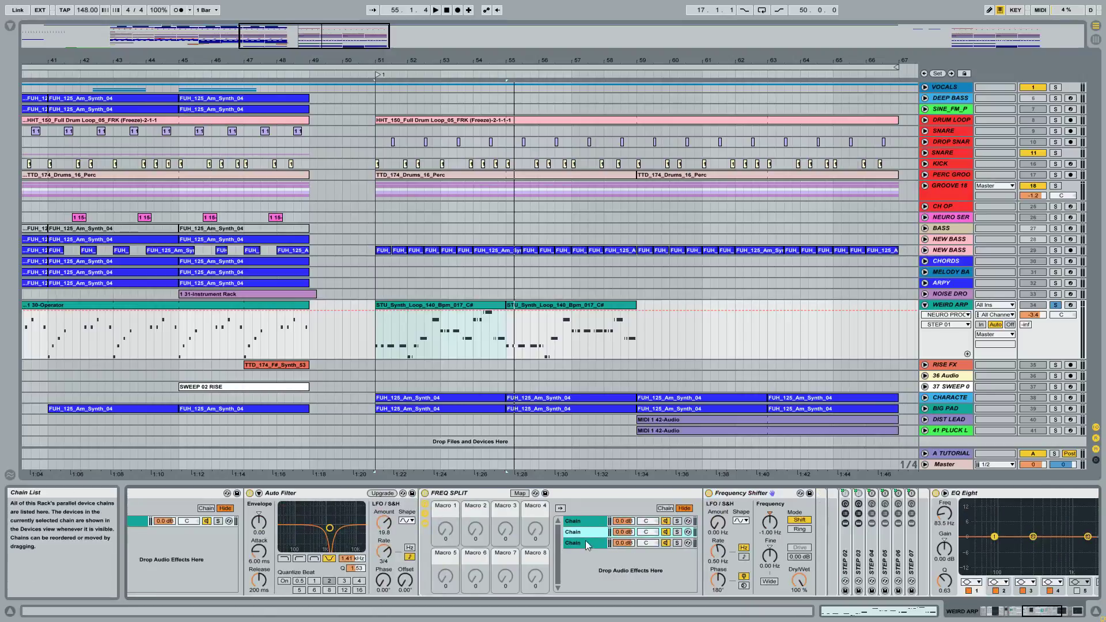
{"action": "left_click", "coordinate": [588, 543]}
{"action": "left_click", "coordinate": [585, 521]}
{"action": "left_click", "coordinate": [587, 538]}
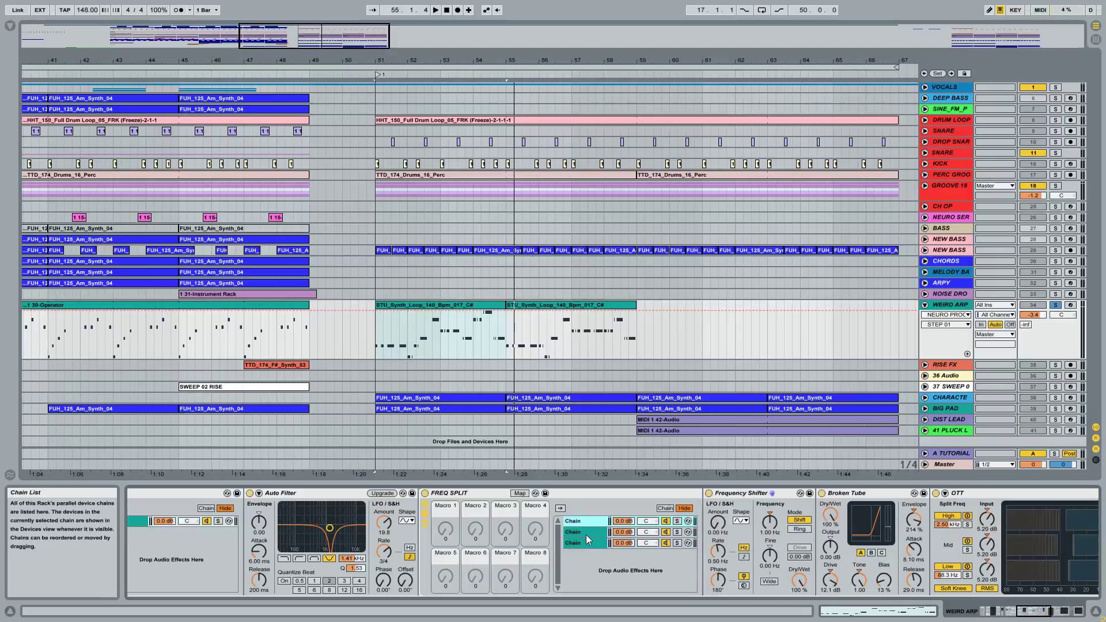
{"action": "left_click", "coordinate": [587, 542]}
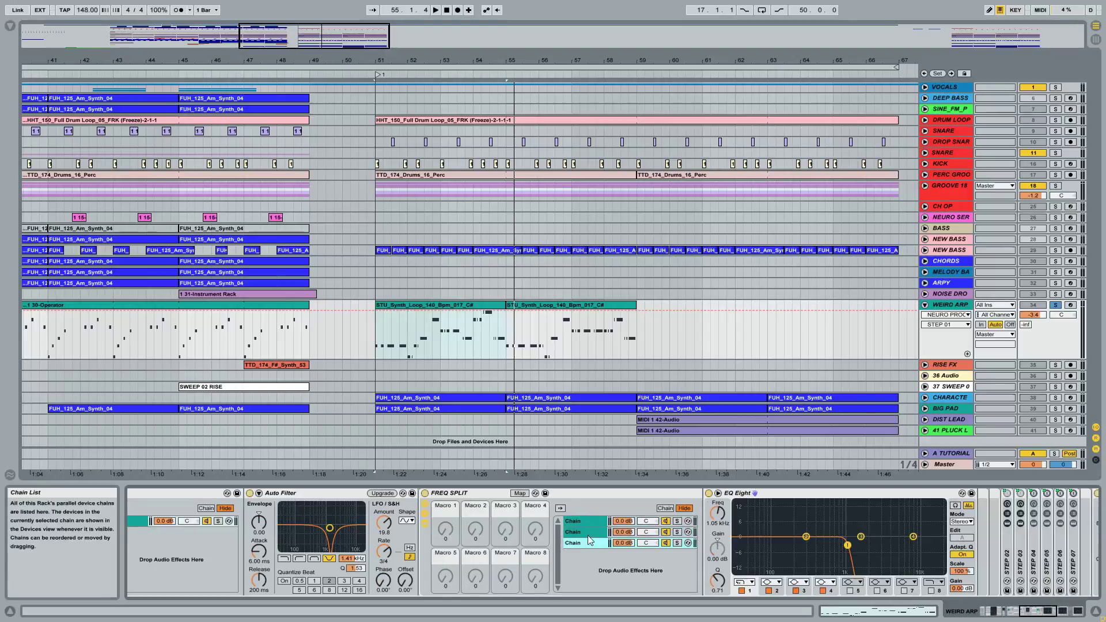
{"action": "left_click", "coordinate": [585, 520]}
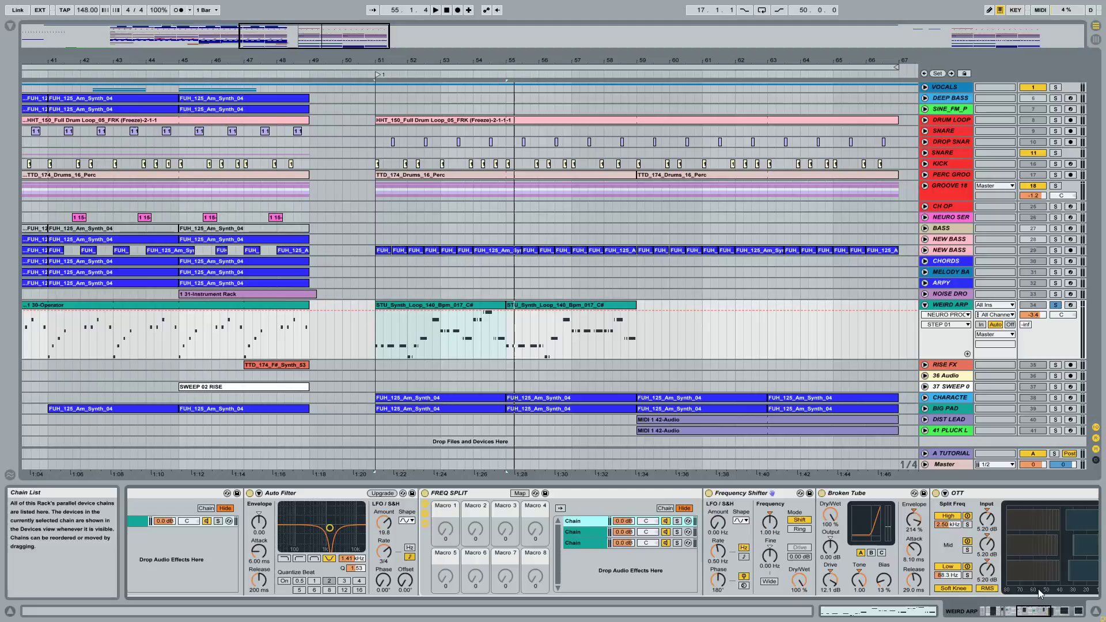
Review FREQ SPLIT's second and third chains again, returning to the first chain with its full device line-up in view
{"action": "left_click_drag", "start_coordinate": [1036, 611], "coordinate": [1041, 610]}
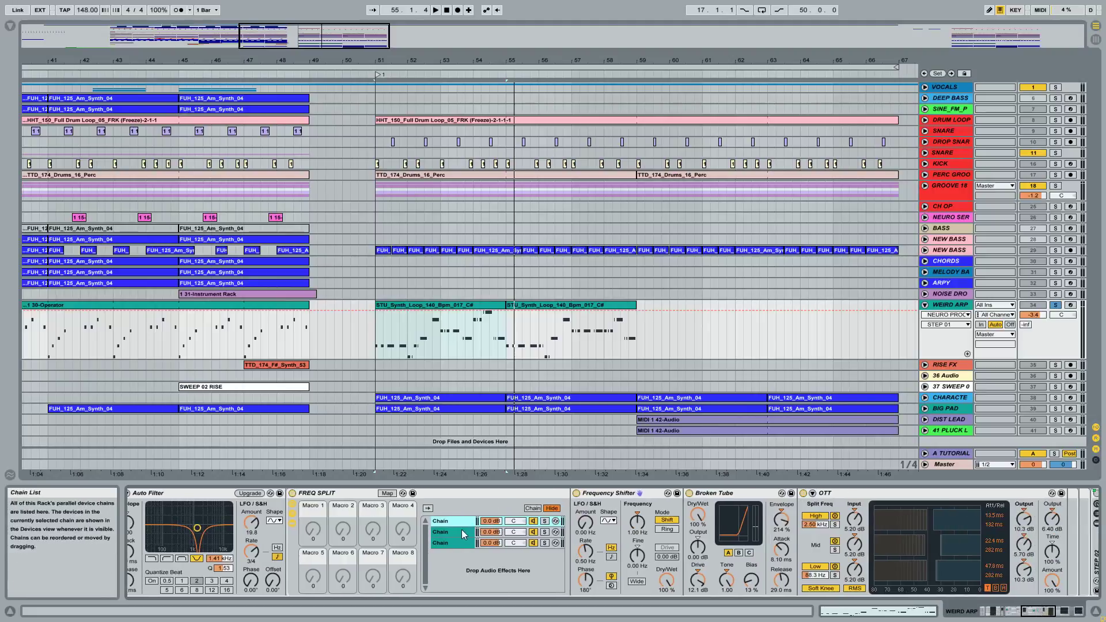
{"action": "left_click", "coordinate": [462, 533]}
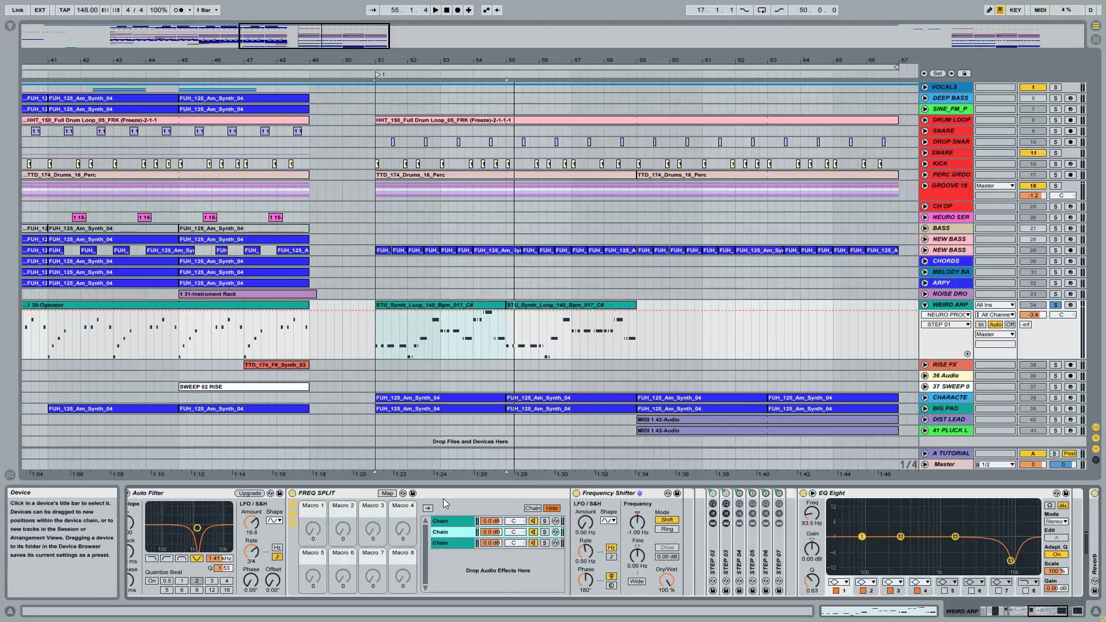
{"action": "left_click", "coordinate": [448, 544]}
{"action": "left_click", "coordinate": [446, 535]}
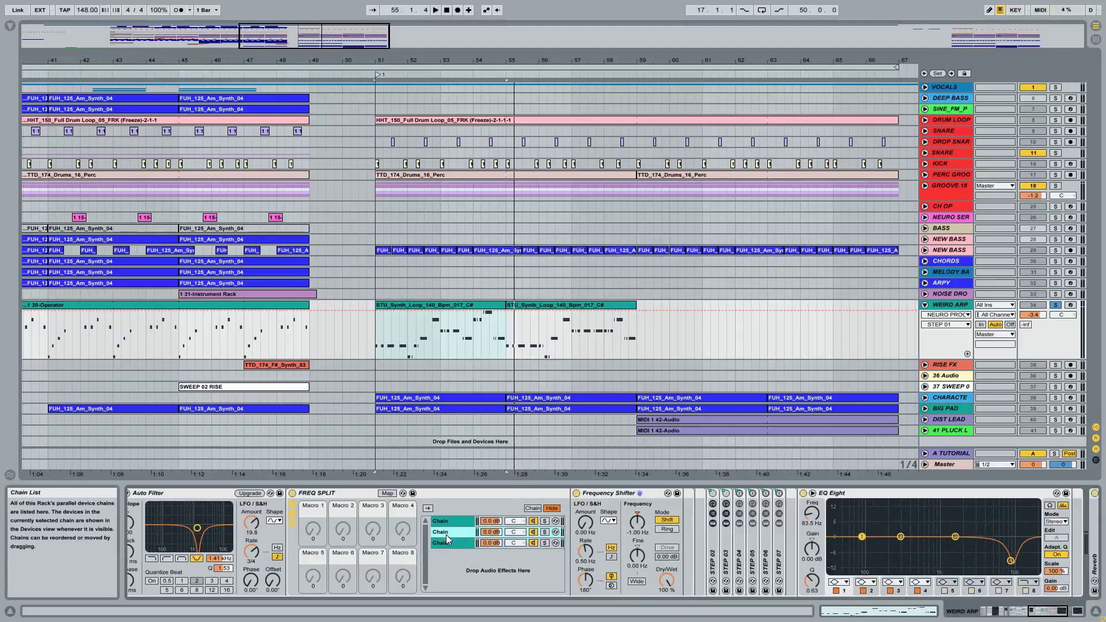
{"action": "left_click", "coordinate": [447, 524]}
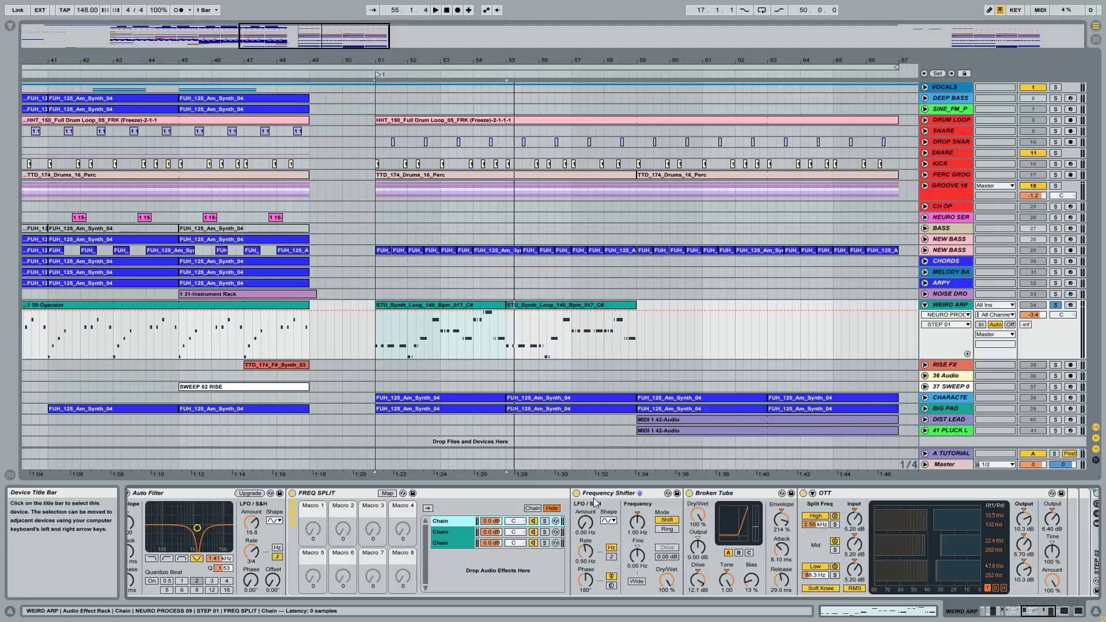
Alternate between FREQ SPLIT's first and second chains to compare their Frequency Shifter frequency settings
{"action": "left_click", "coordinate": [459, 534]}
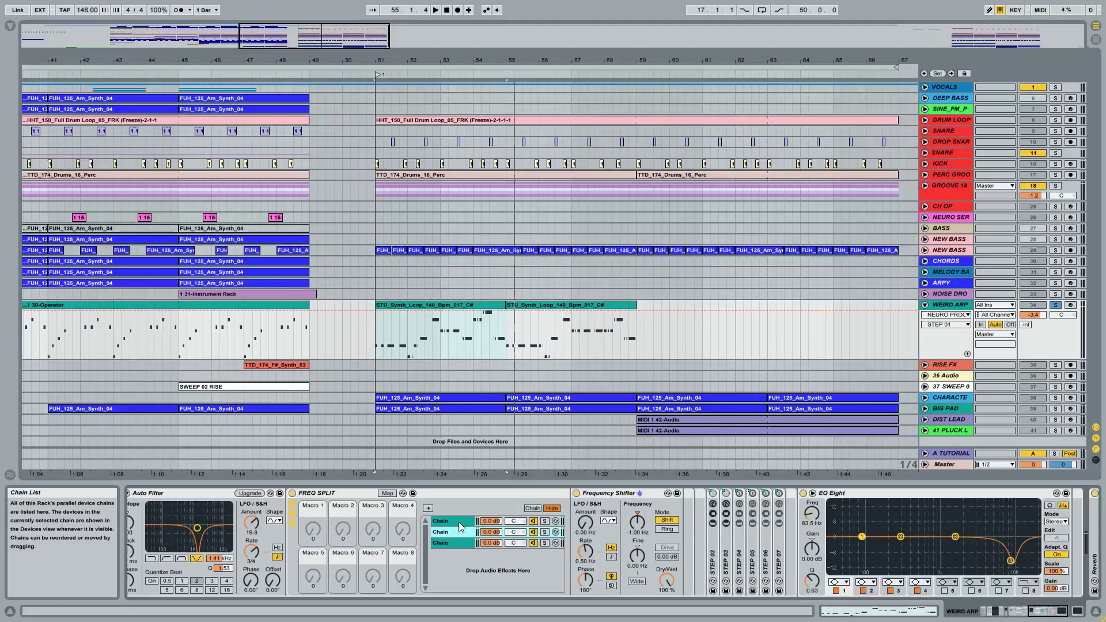
{"action": "left_click", "coordinate": [460, 525]}
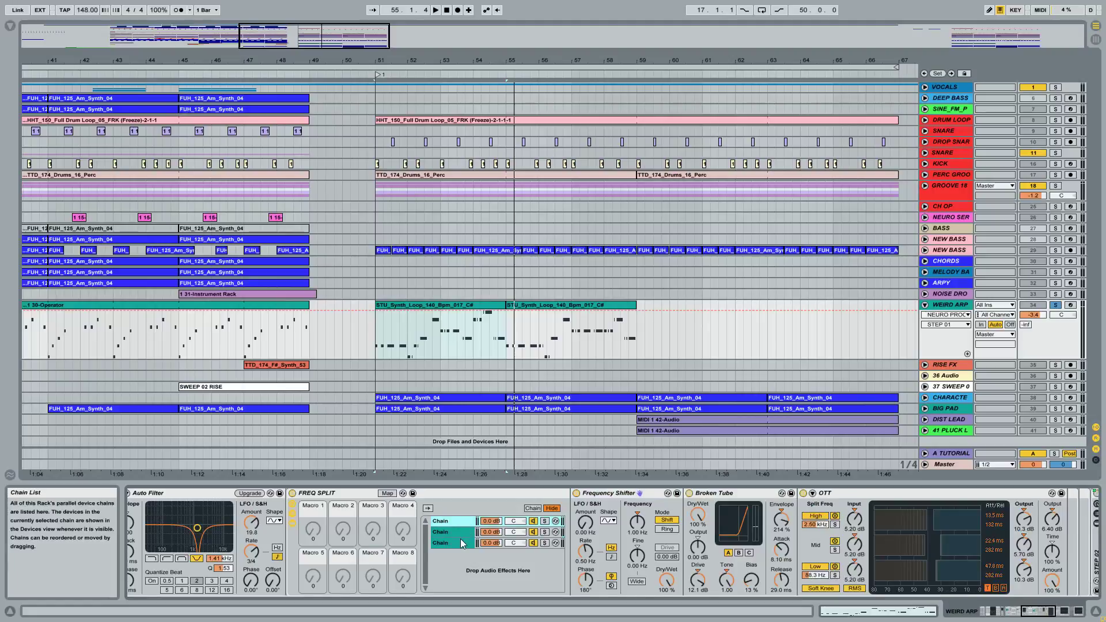
{"action": "left_click", "coordinate": [460, 538]}
{"action": "left_click", "coordinate": [461, 528]}
{"action": "left_click", "coordinate": [455, 521]}
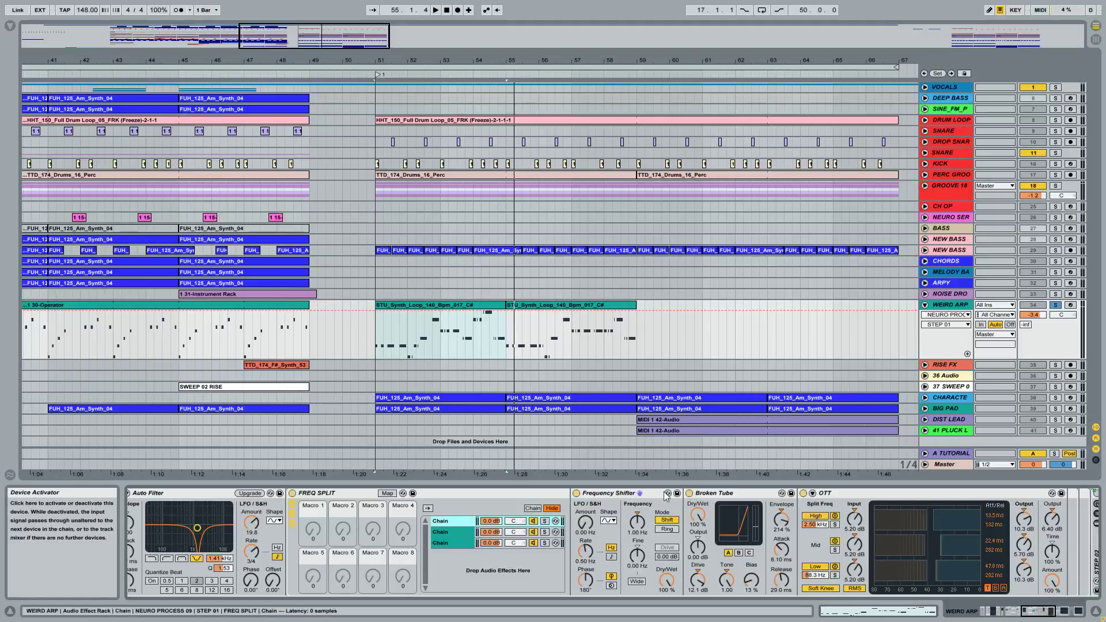
{"action": "left_click", "coordinate": [447, 531]}
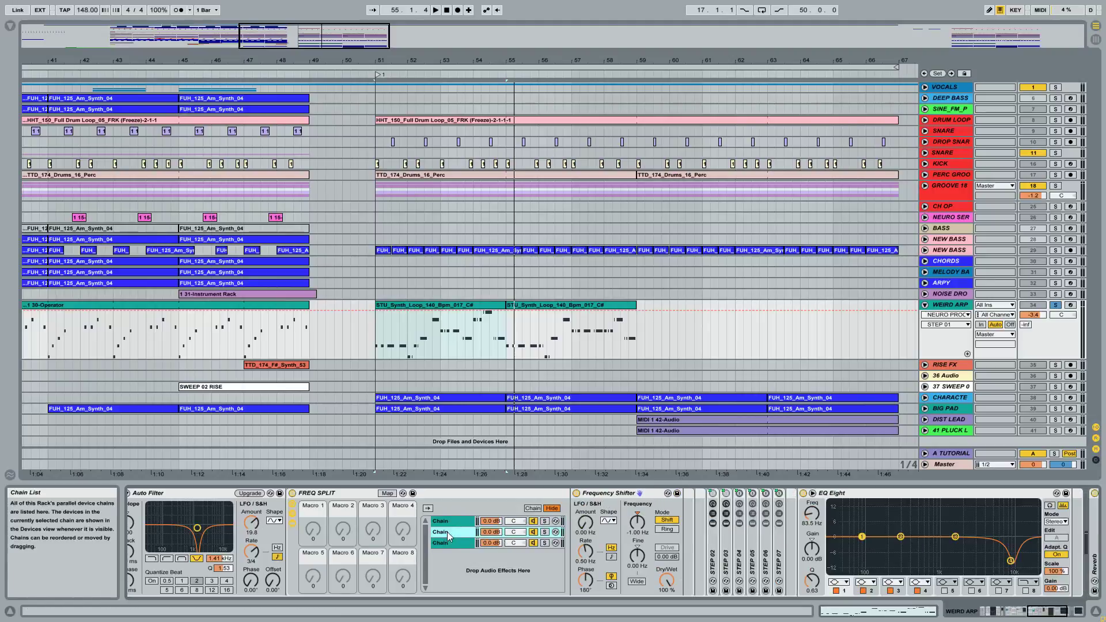
{"action": "left_click", "coordinate": [447, 521]}
{"action": "left_click", "coordinate": [447, 533]}
{"action": "left_click", "coordinate": [448, 522]}
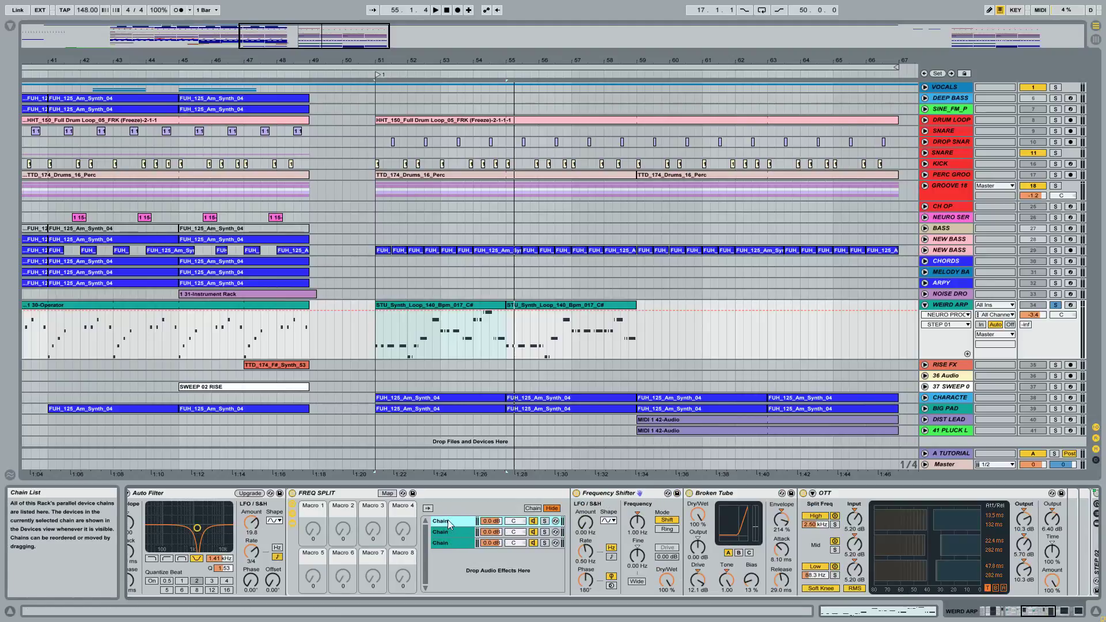
{"action": "left_click", "coordinate": [449, 534]}
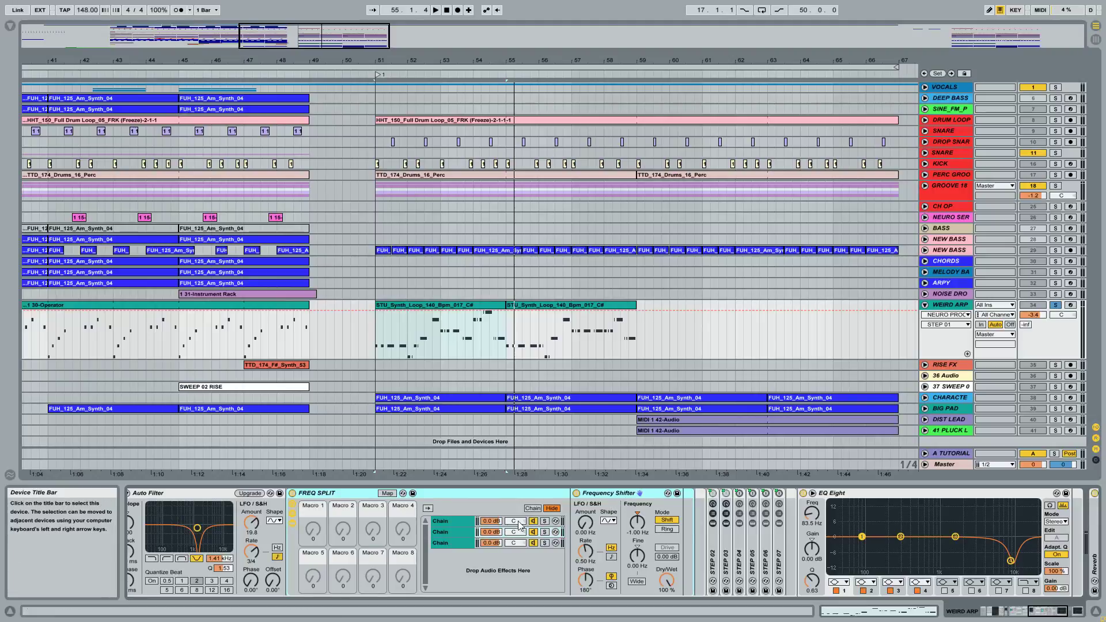
{"action": "left_click", "coordinate": [452, 520]}
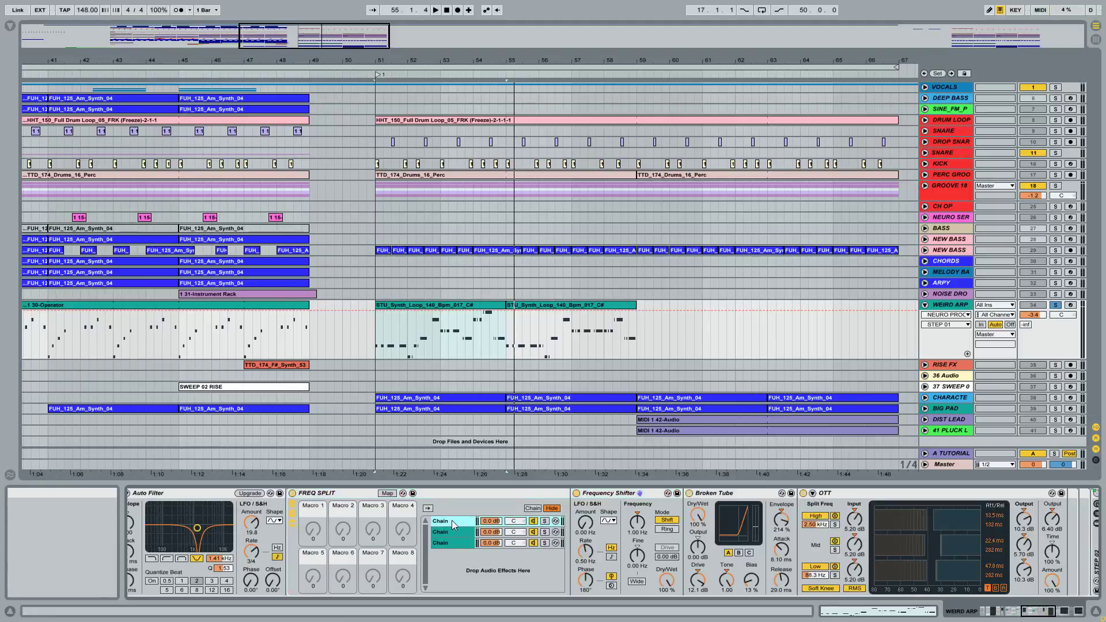
Compare the device line-ups of FREQ SPLIT's first and second chains, finishing on the EQ Eight of its third chain
{"action": "left_click", "coordinate": [452, 534]}
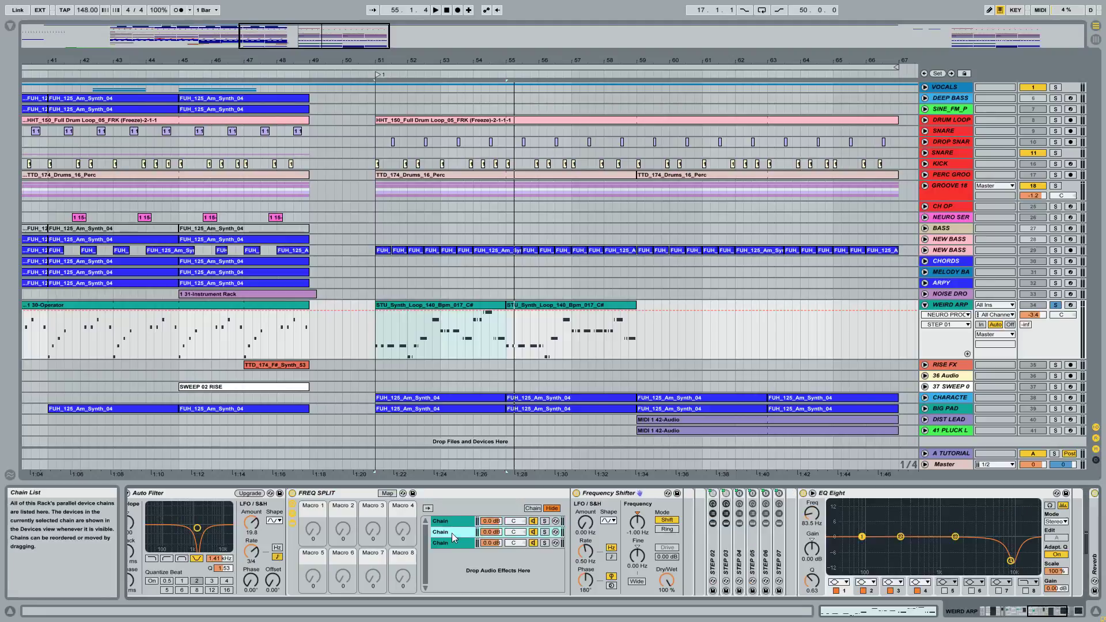
{"action": "left_click", "coordinate": [454, 521]}
{"action": "left_click", "coordinate": [451, 536]}
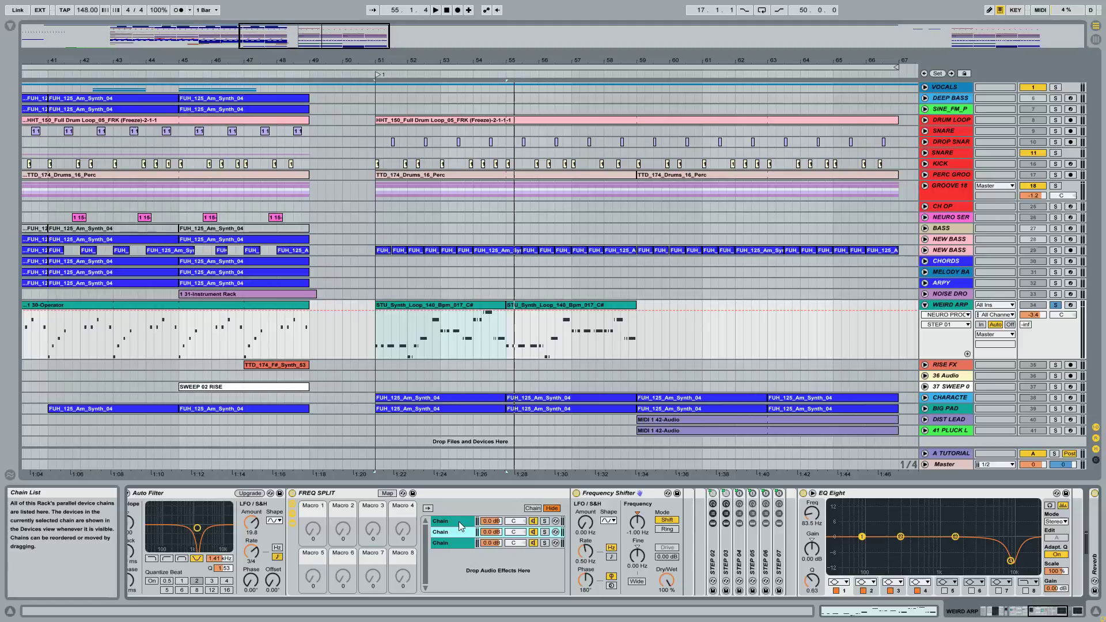
{"action": "left_click", "coordinate": [460, 521]}
{"action": "left_click", "coordinate": [452, 532]}
{"action": "left_click", "coordinate": [453, 521]}
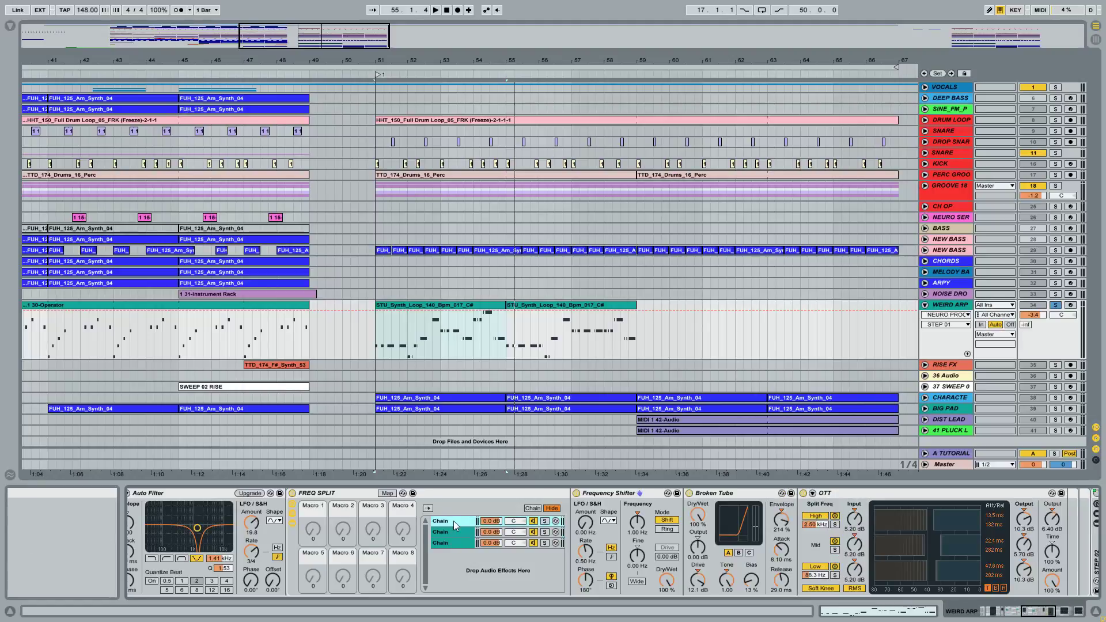
{"action": "left_click", "coordinate": [458, 531]}
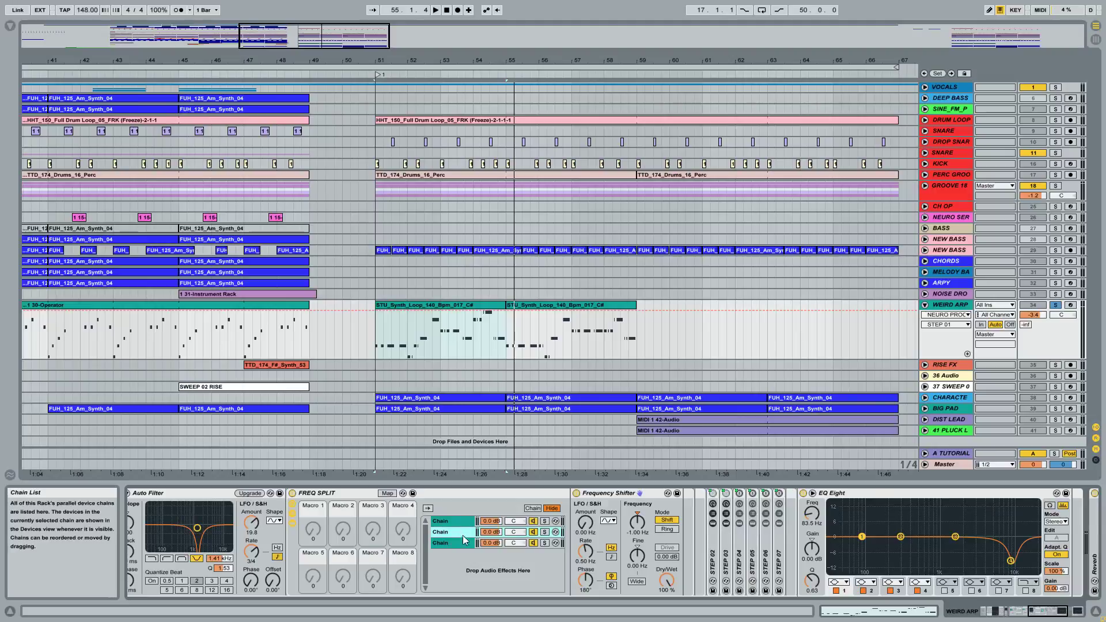
{"action": "left_click", "coordinate": [455, 521]}
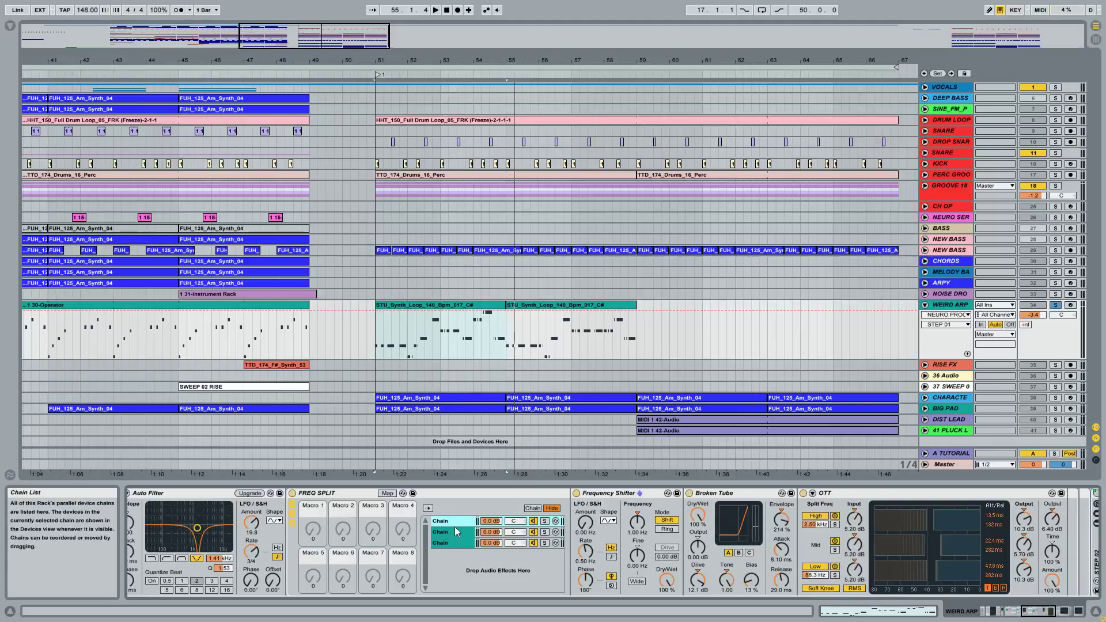
{"action": "left_click", "coordinate": [455, 528]}
{"action": "left_click", "coordinate": [450, 541]}
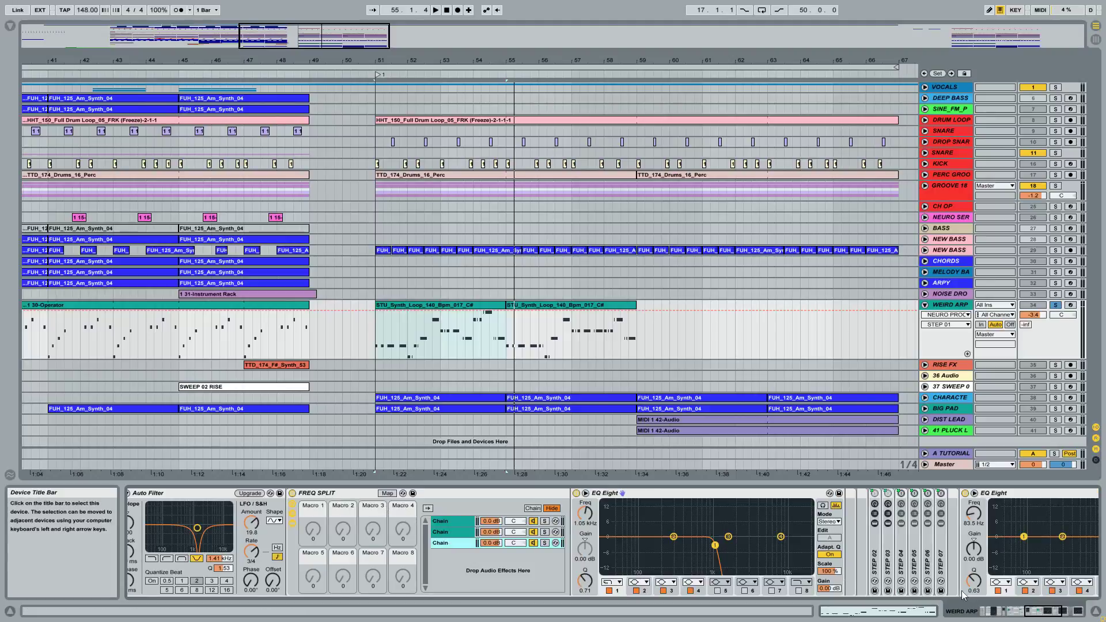
Set NEURO PROCESS 09's STEP 02 and STEP 03 macros to 0, keeping STEP 01 at 127
{"action": "left_click_drag", "start_coordinate": [1038, 608], "coordinate": [1019, 607]}
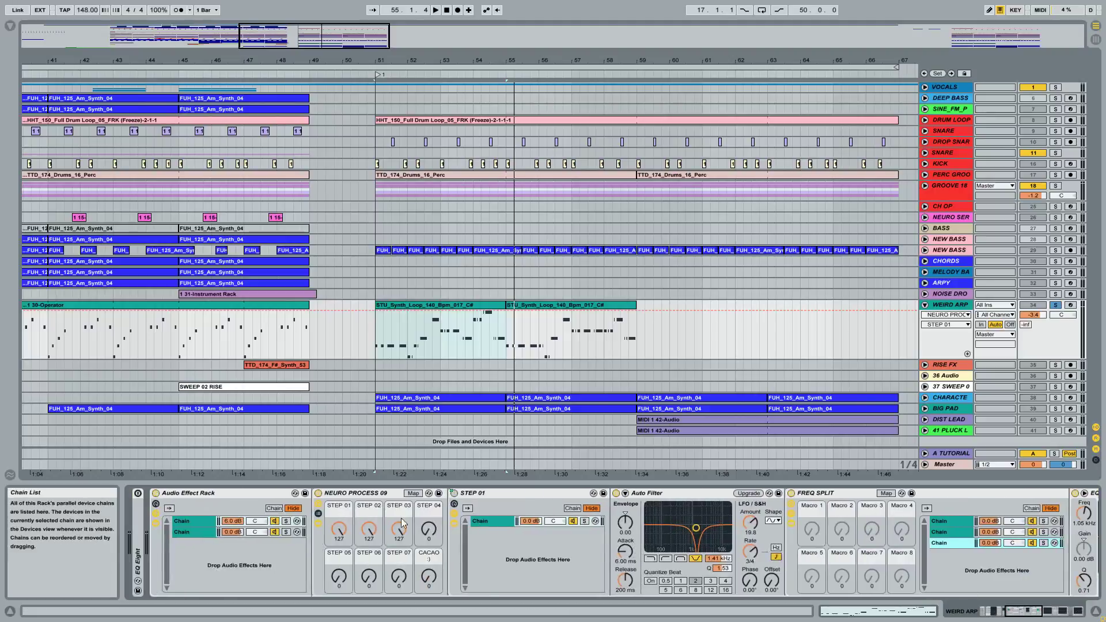
{"action": "key", "text": "space"}
{"action": "left_click_drag", "start_coordinate": [339, 529], "coordinate": [368, 570]}
{"action": "key", "text": "space"}
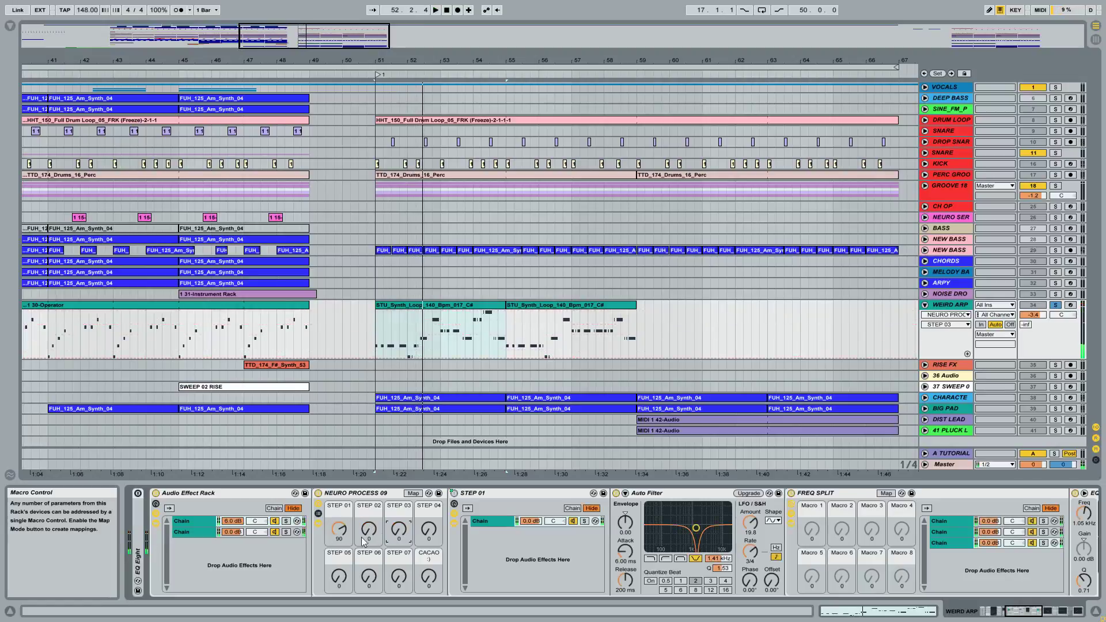
{"action": "left_click_drag", "start_coordinate": [339, 536], "coordinate": [341, 531]}
Play the WEIRD ARP section while switching the STEP 01 macro to 0 and back to 127 to compare the sound
{"action": "key", "text": "space"}
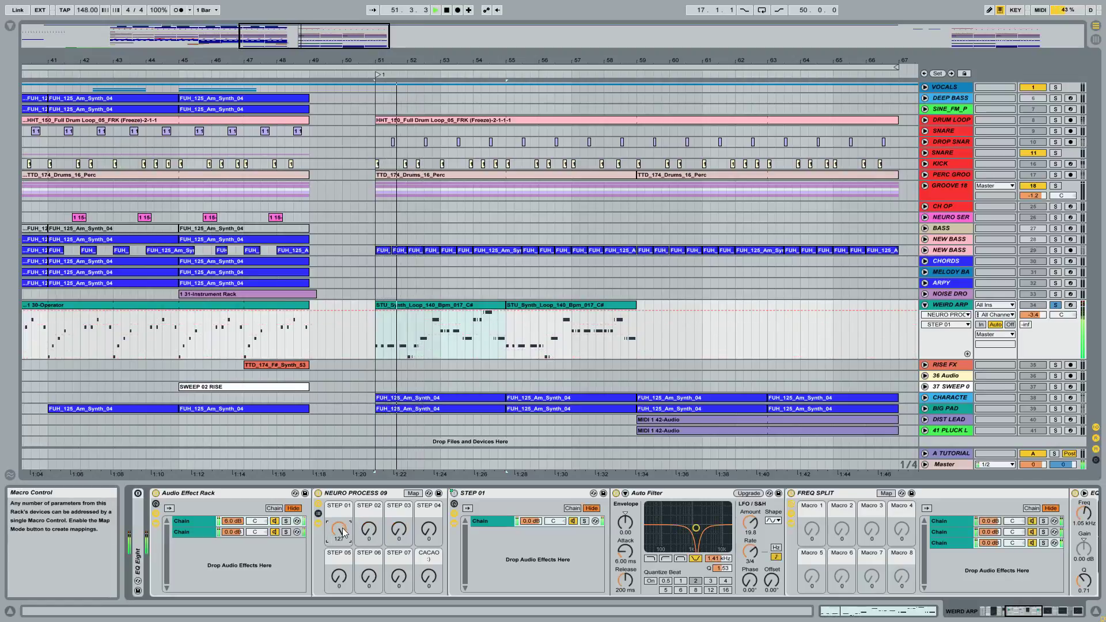
{"action": "left_click_drag", "start_coordinate": [342, 531], "coordinate": [339, 536]}
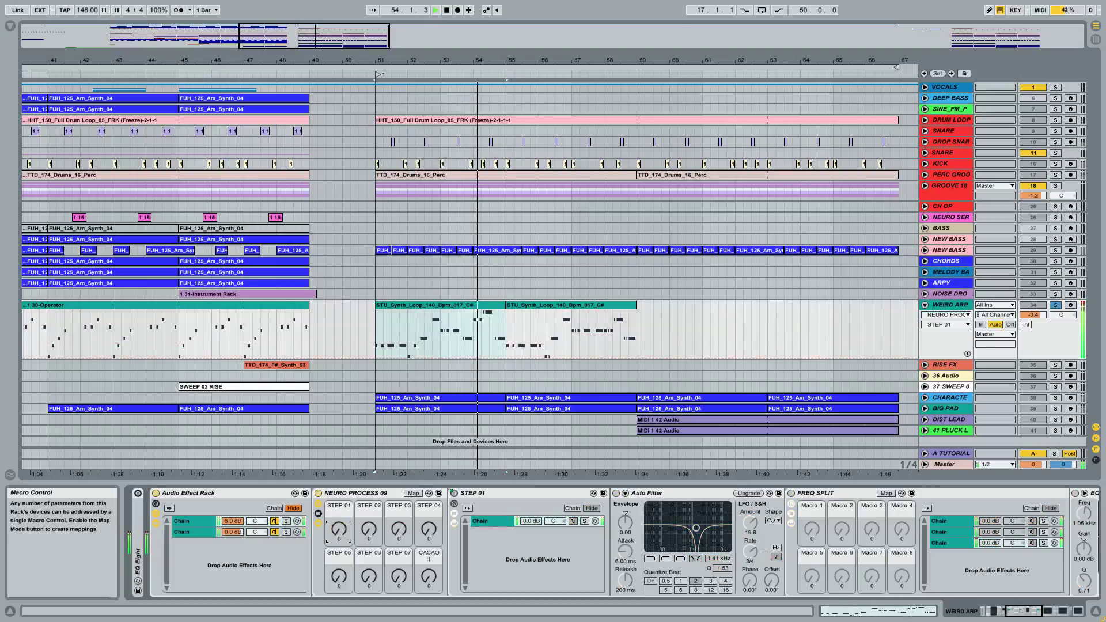
{"action": "left_click_drag", "start_coordinate": [341, 529], "coordinate": [343, 528]}
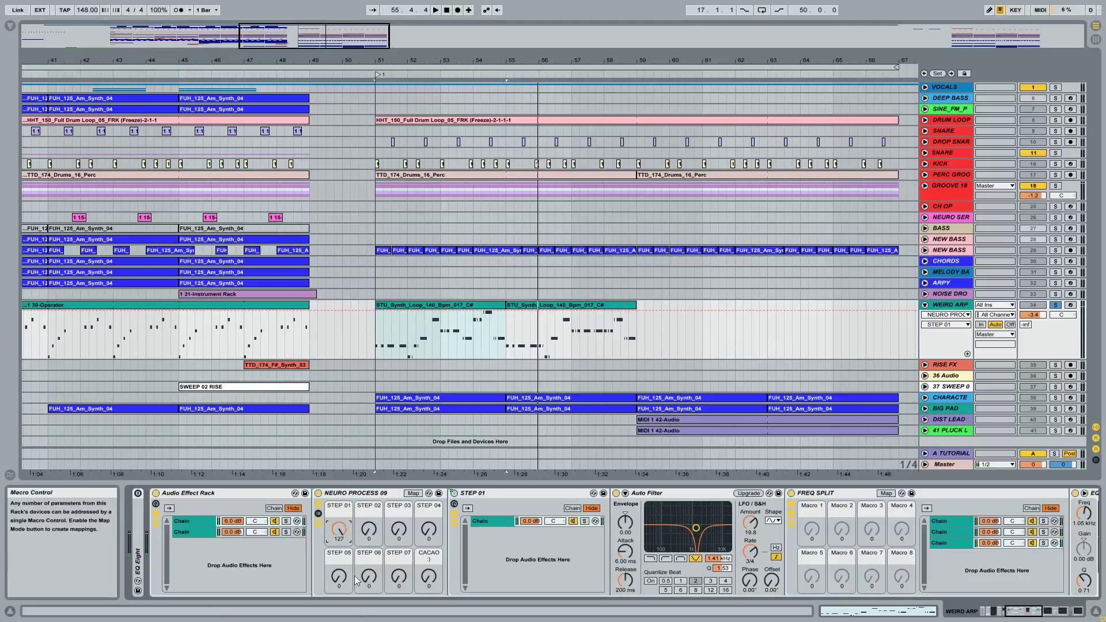
Set STEP 01 to 0 and STEP 02 to 127, comparing STEP 02 at 0 and 127 during playback
{"action": "left_click_drag", "start_coordinate": [346, 532], "coordinate": [346, 590]}
{"action": "left_click_drag", "start_coordinate": [366, 532], "coordinate": [366, 474]}
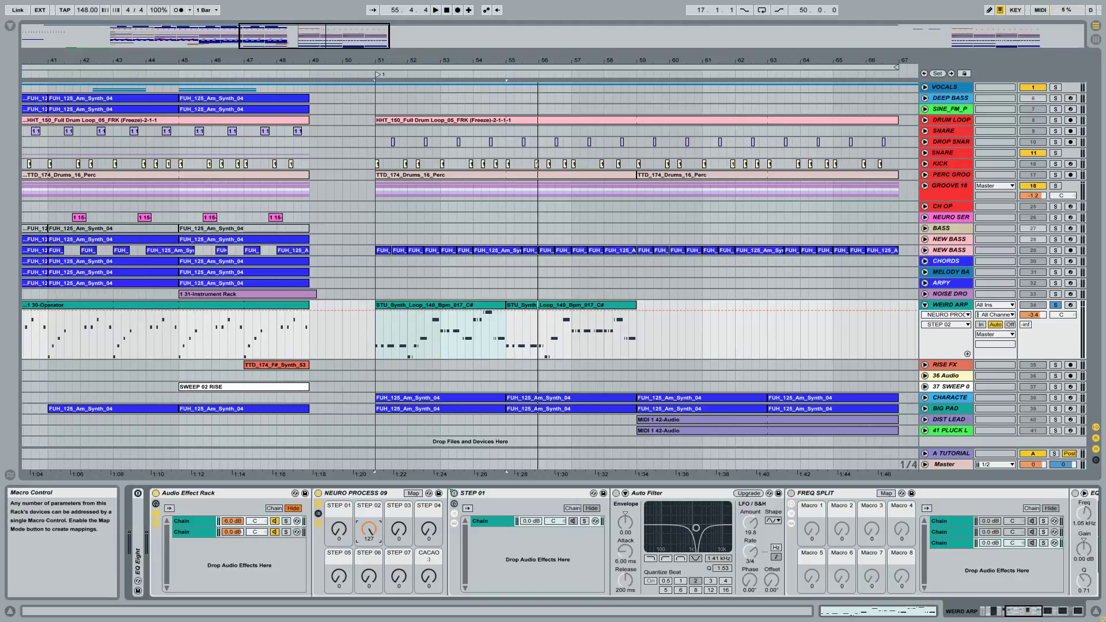
{"action": "key", "text": "space"}
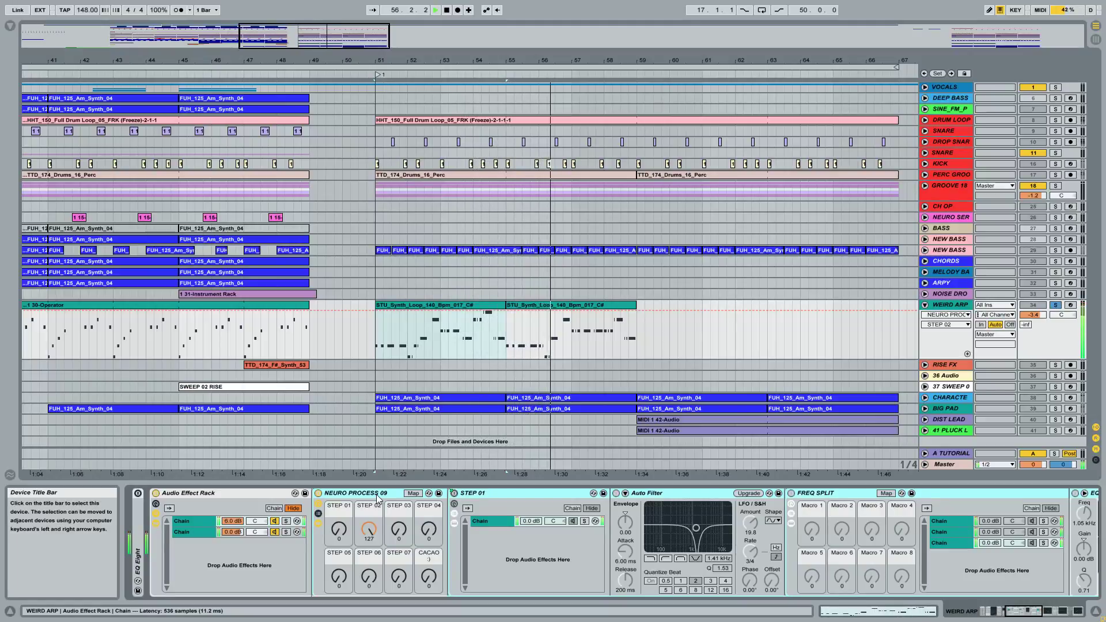
{"action": "left_click_drag", "start_coordinate": [369, 530], "coordinate": [369, 602]}
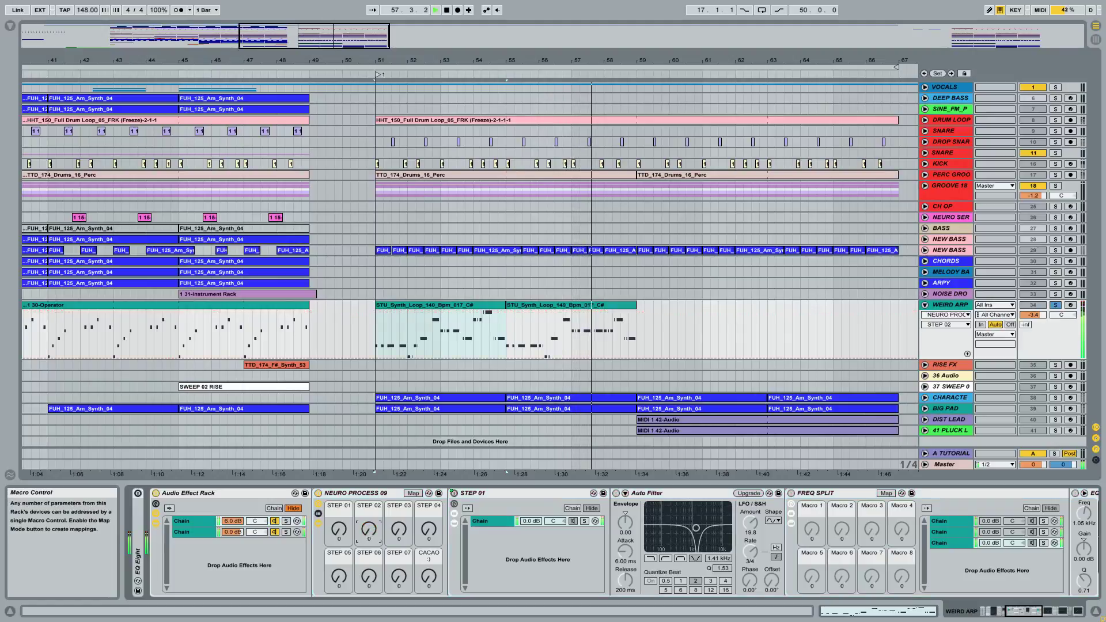
{"action": "left_click_drag", "start_coordinate": [369, 530], "coordinate": [369, 458]}
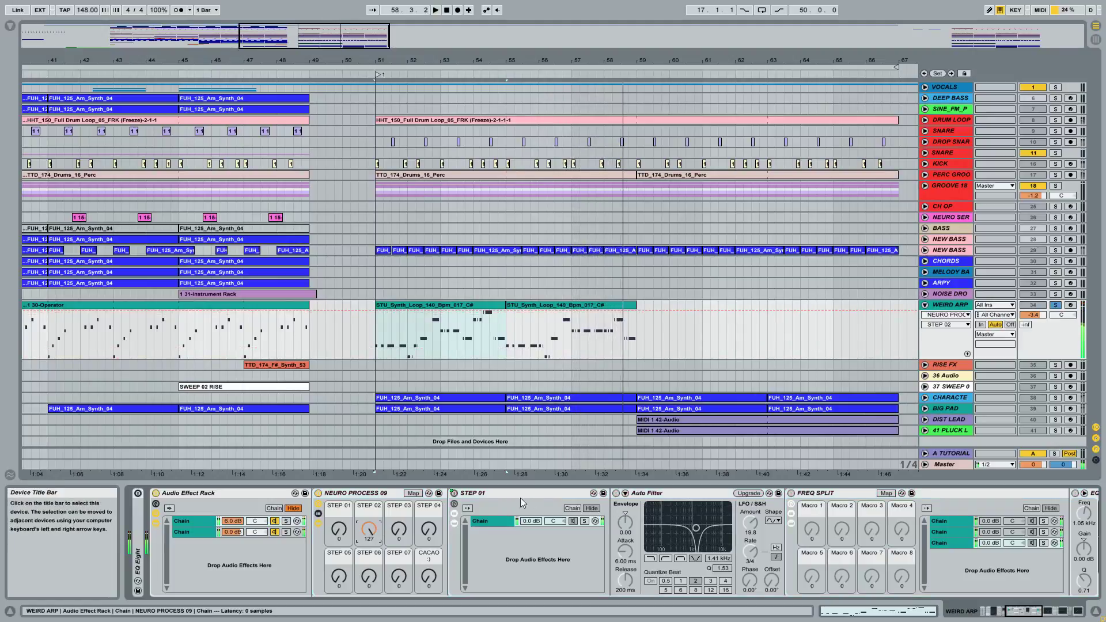
Collapse the STEP 01 rack and expand the STEP 02 rack to examine its two Chorus devices
{"action": "double_click", "coordinate": [495, 494]}
{"action": "double_click", "coordinate": [467, 545]}
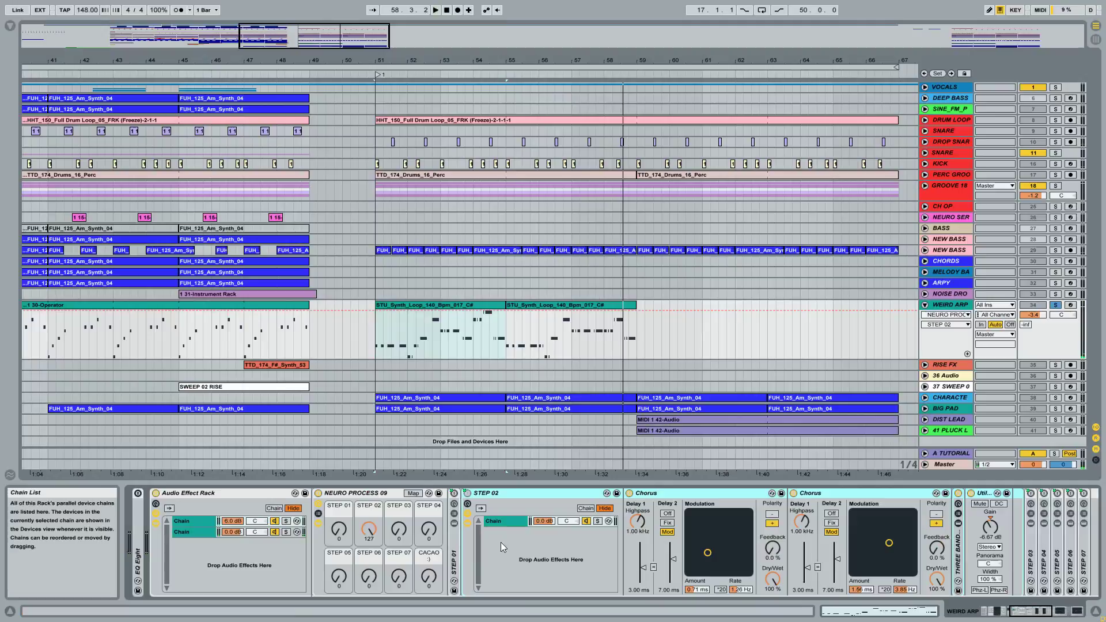
{"action": "left_click", "coordinate": [694, 494]}
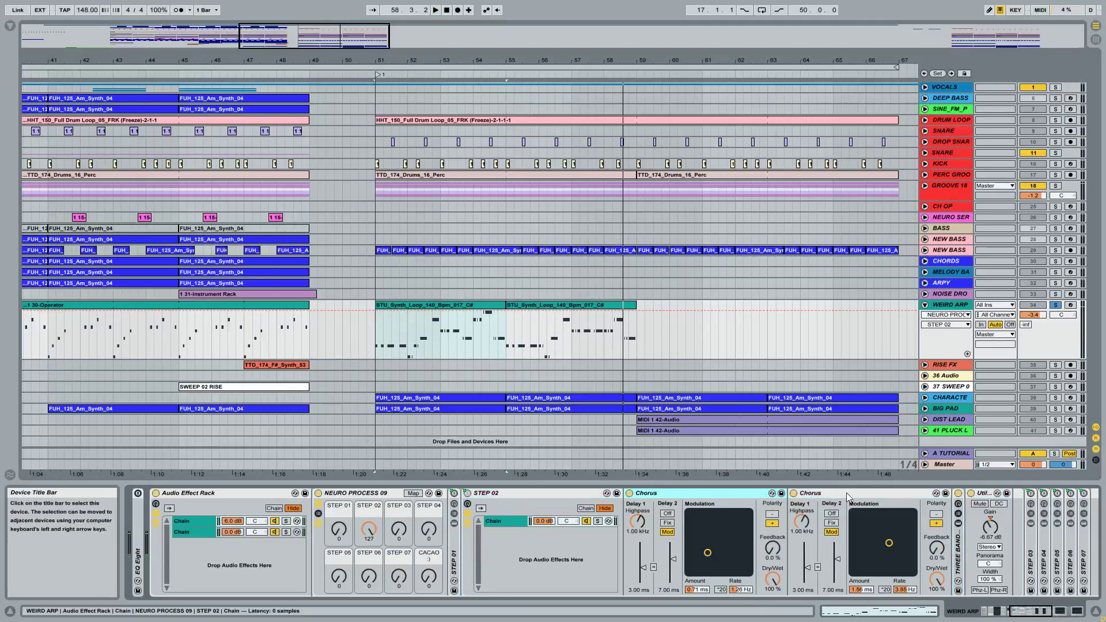
Expand the THREE BANDS SPLIT rack and inspect the devices on its TOP, MIDDLE and BOTTOM chains
{"action": "left_click", "coordinate": [1045, 610]}
{"action": "double_click", "coordinate": [668, 550]}
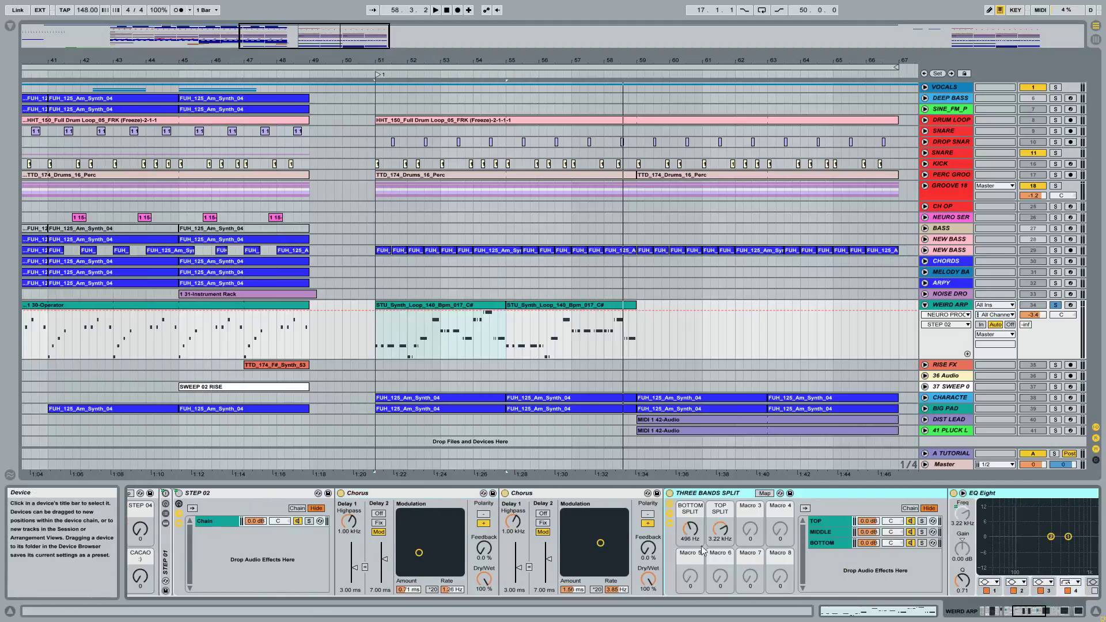
{"action": "left_click", "coordinate": [1037, 612]}
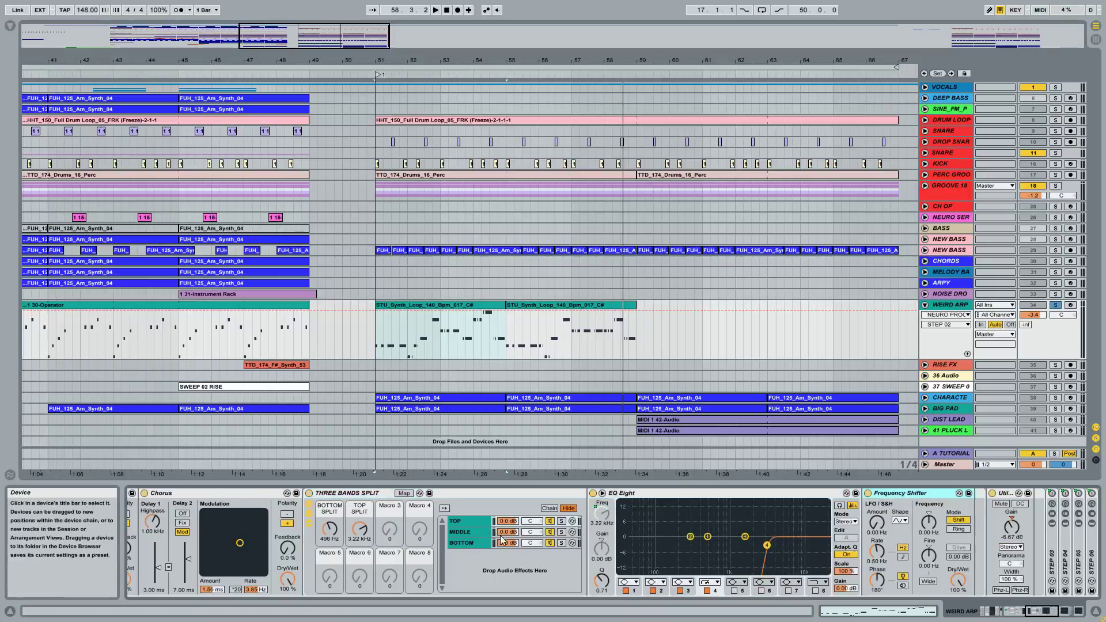
{"action": "left_click", "coordinate": [461, 532]}
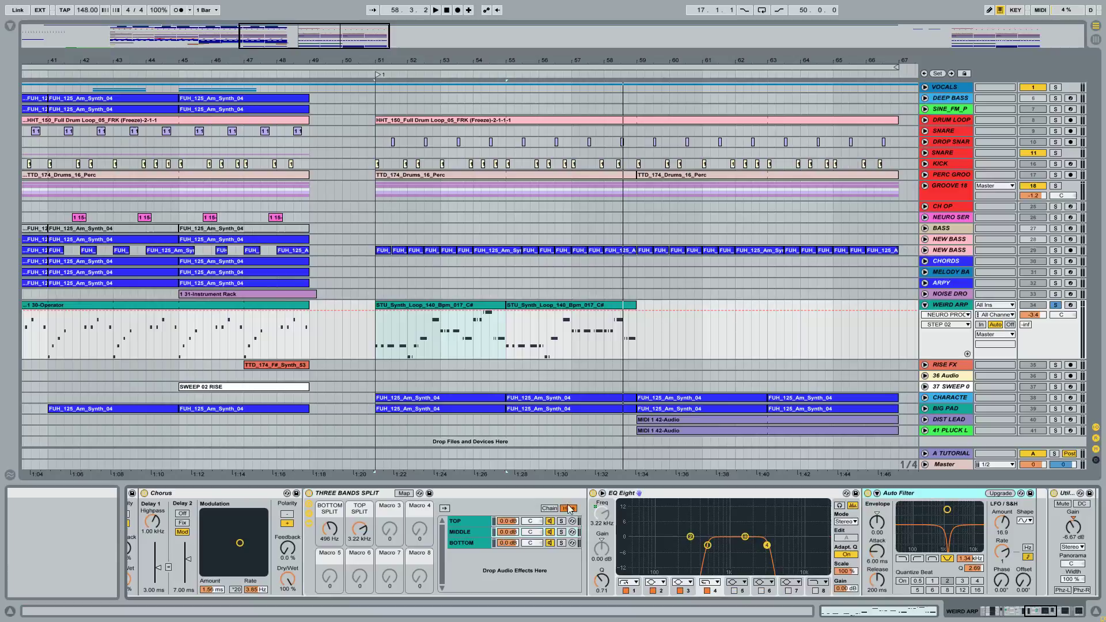
{"action": "left_click", "coordinate": [461, 543]}
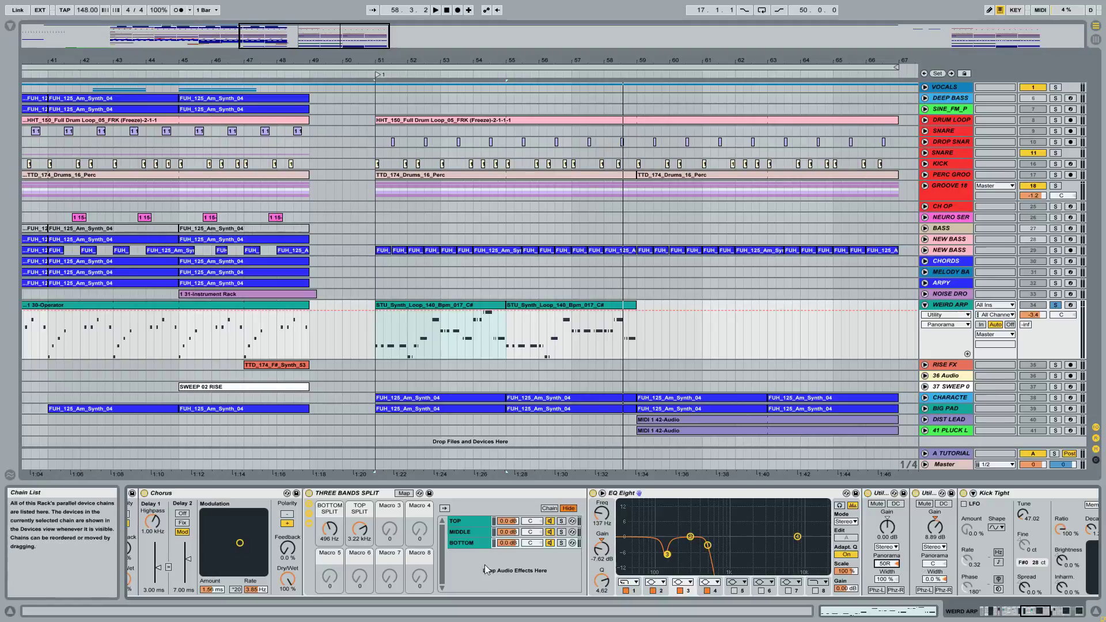
Add the SignalAnalyzer.64 plug-in from the jBridge plug-ins to the end of the WEIRD ARP device chain
{"action": "left_click_drag", "start_coordinate": [1036, 609], "coordinate": [1085, 608]}
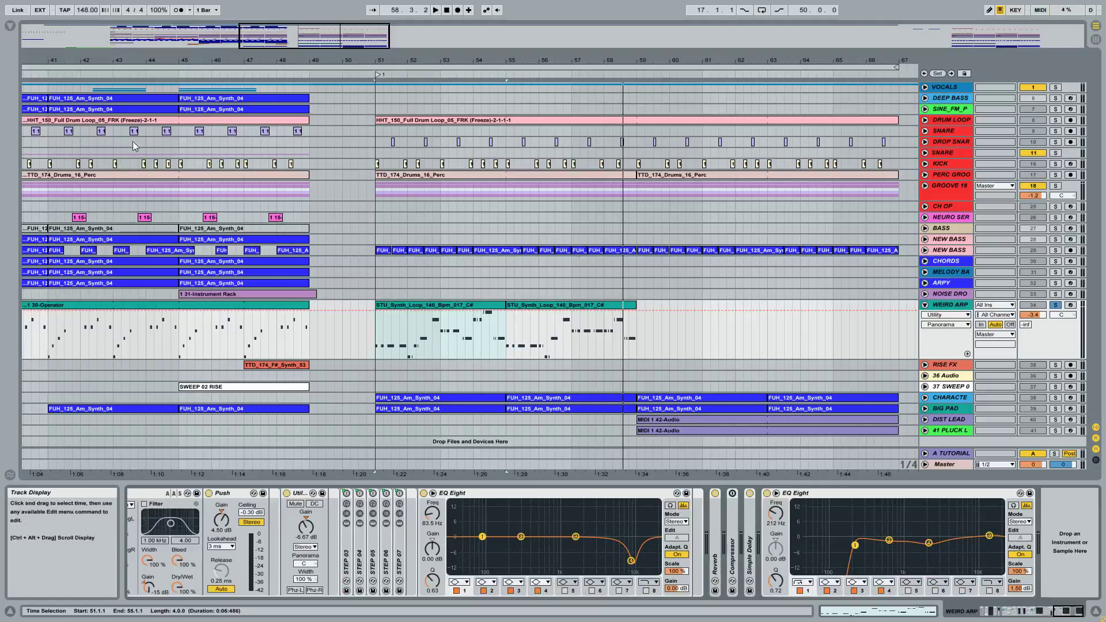
{"action": "left_click", "coordinate": [9, 26]}
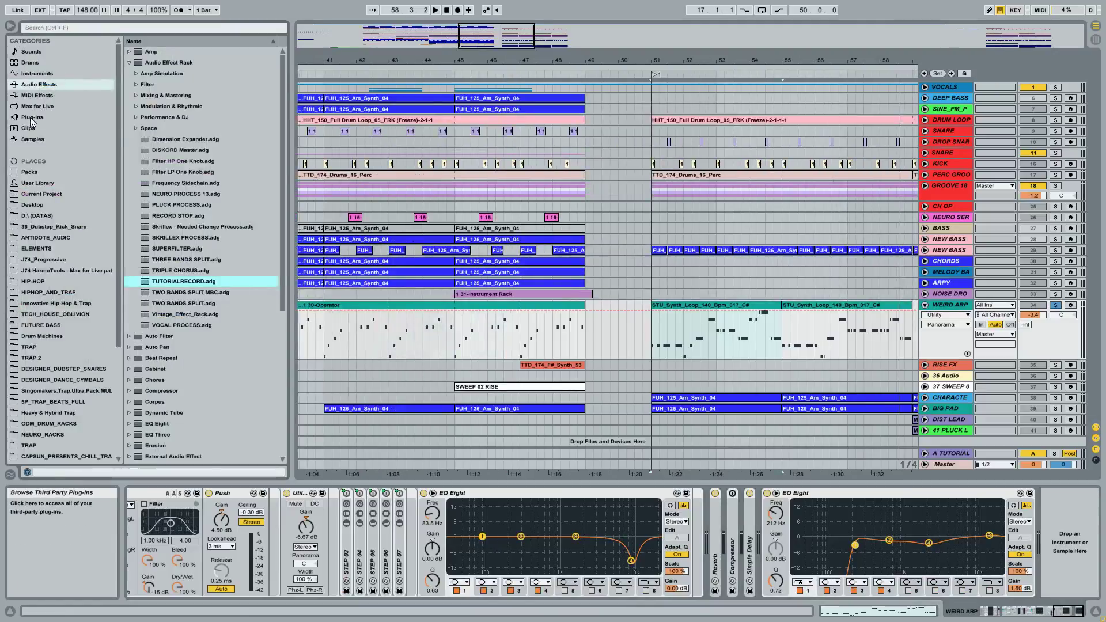
{"action": "left_click", "coordinate": [129, 62]}
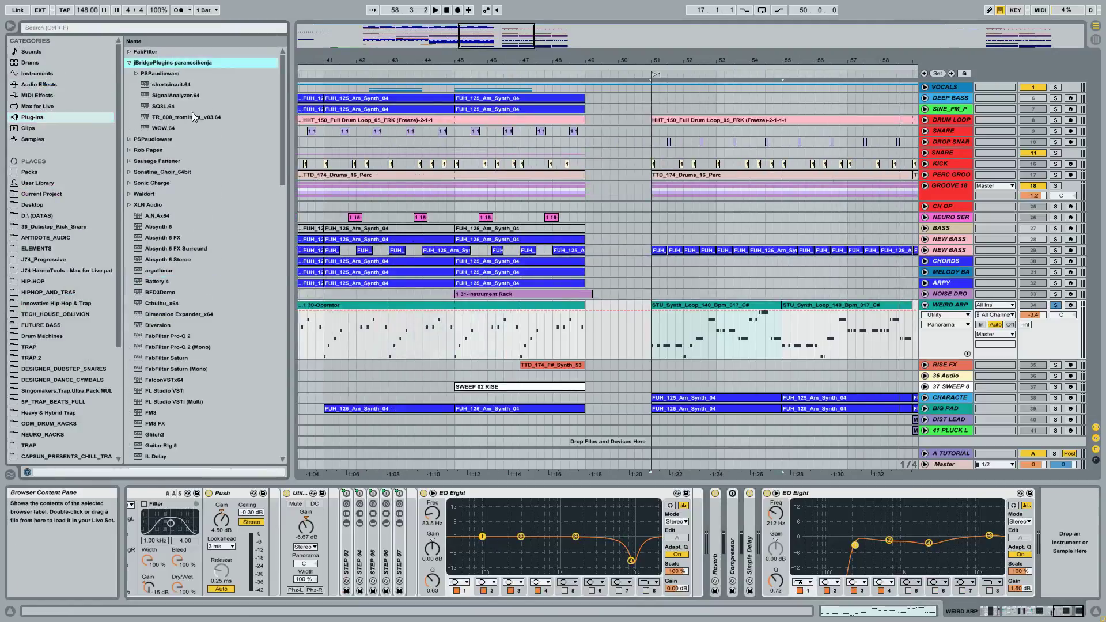
{"action": "left_click", "coordinate": [183, 94]}
{"action": "left_click_drag", "start_coordinate": [1068, 535], "coordinate": [1070, 521]}
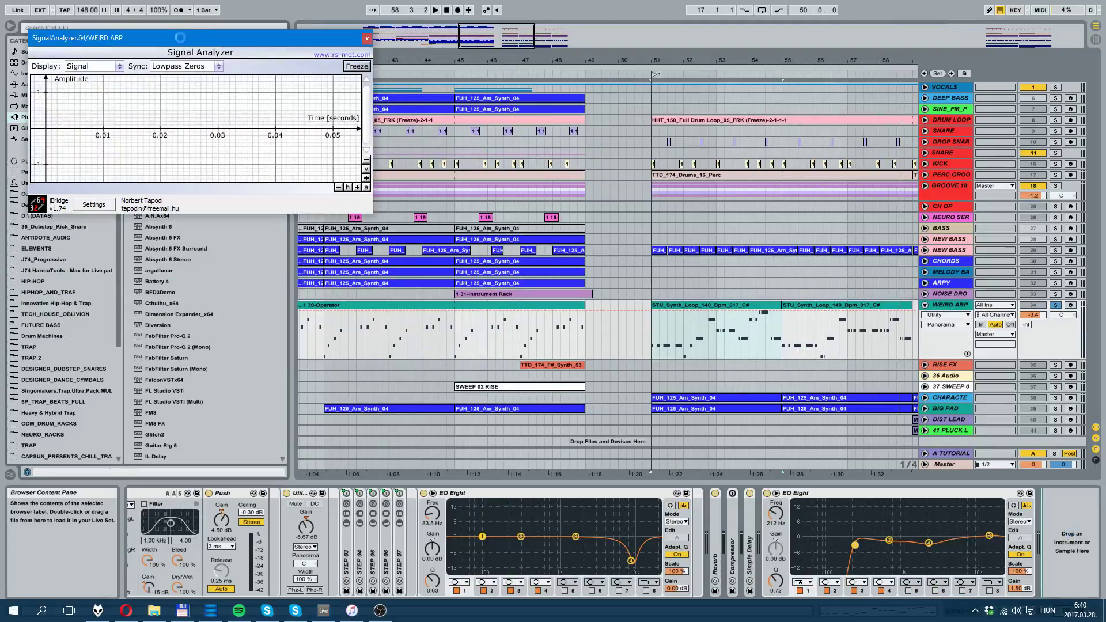
Play the track to view its waveform in Signal Analyzer, then stop playback and close the analyzer window
{"action": "left_click_drag", "start_coordinate": [180, 38], "coordinate": [555, 214]}
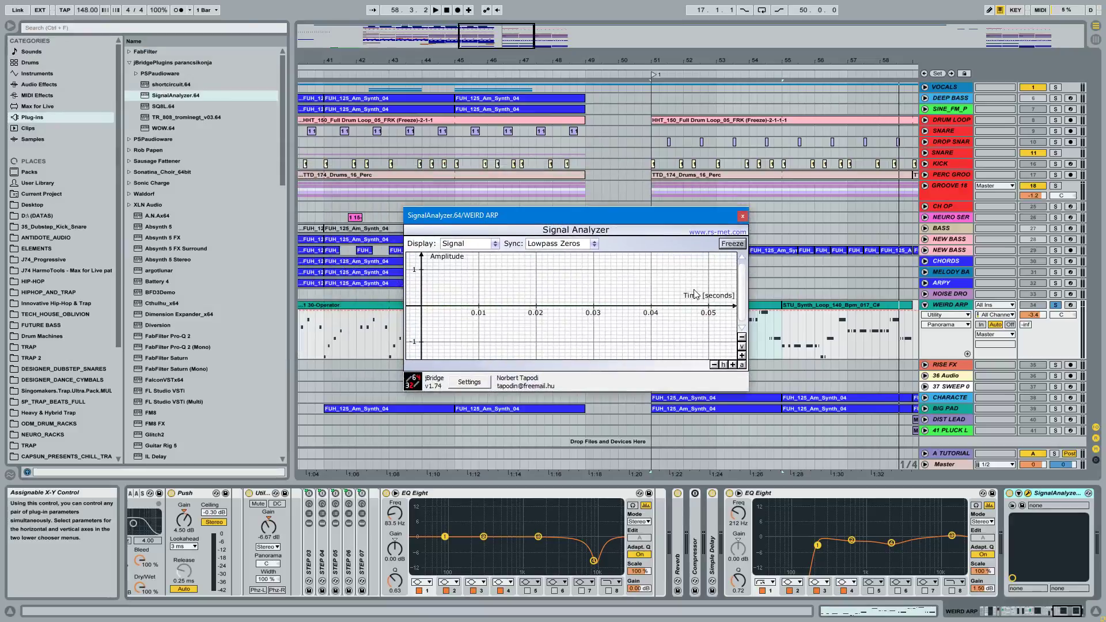
{"action": "key", "text": "space"}
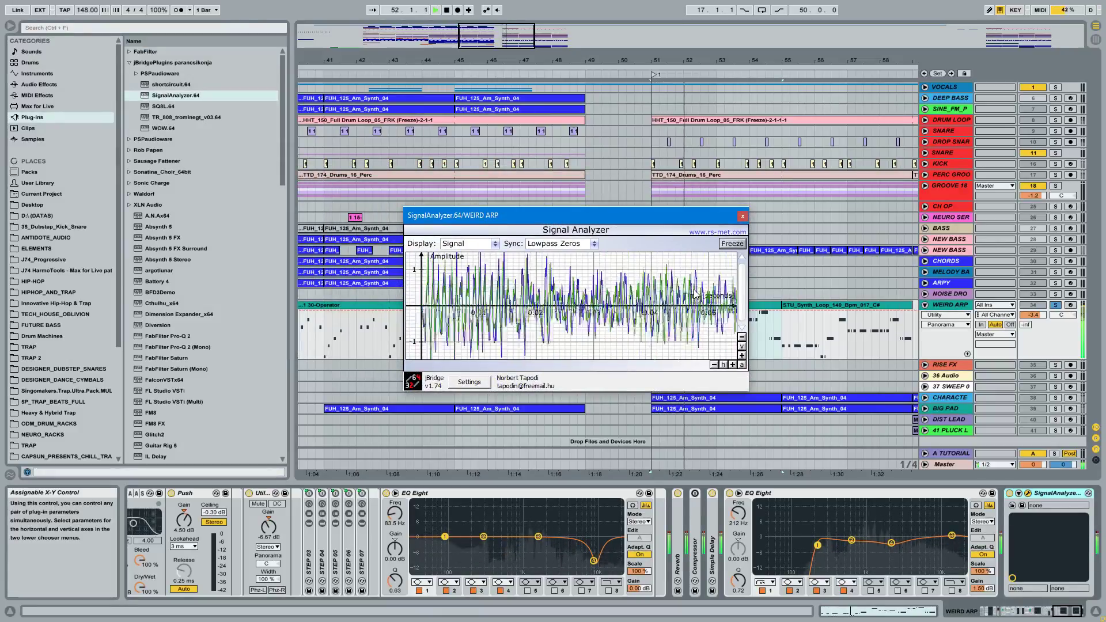
{"action": "key", "text": "space"}
{"action": "left_click", "coordinate": [743, 216]}
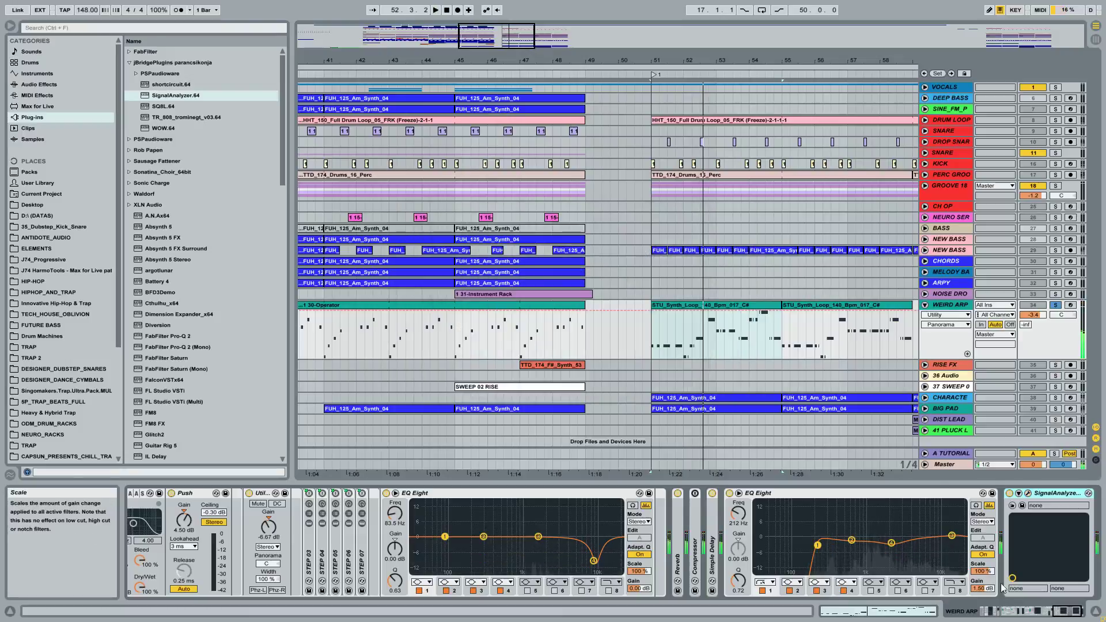
Examine the two Utility devices and the Kick Tight device on THREE BANDS SPLIT's BOTTOM chain
{"action": "left_click_drag", "start_coordinate": [1069, 611], "coordinate": [1040, 615]}
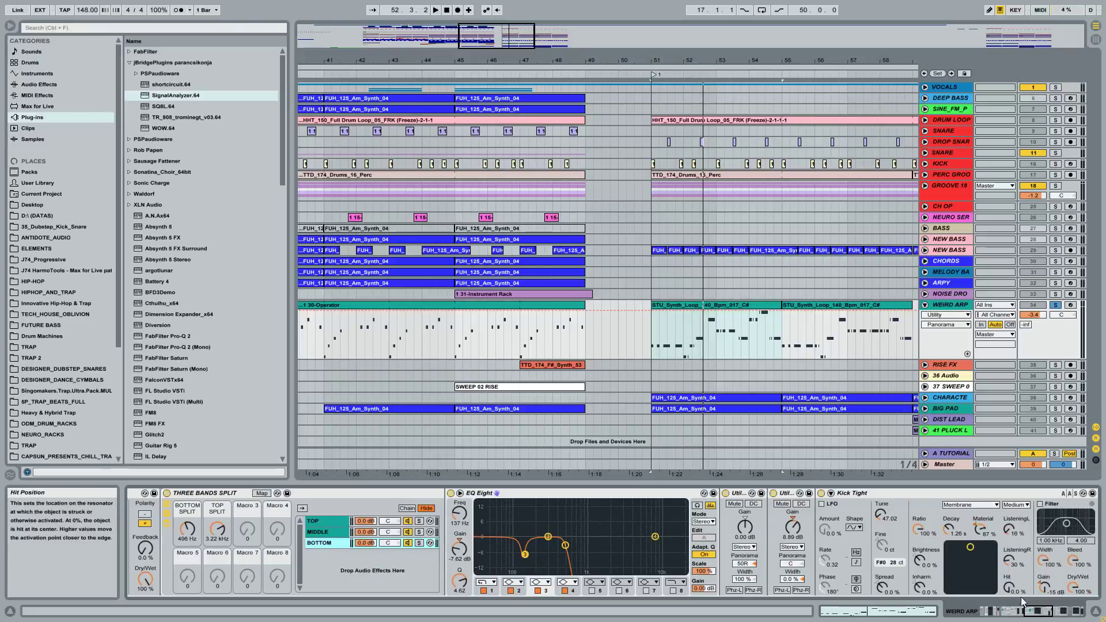
{"action": "left_click_drag", "start_coordinate": [1035, 612], "coordinate": [1041, 612]}
{"action": "left_click", "coordinate": [653, 493]}
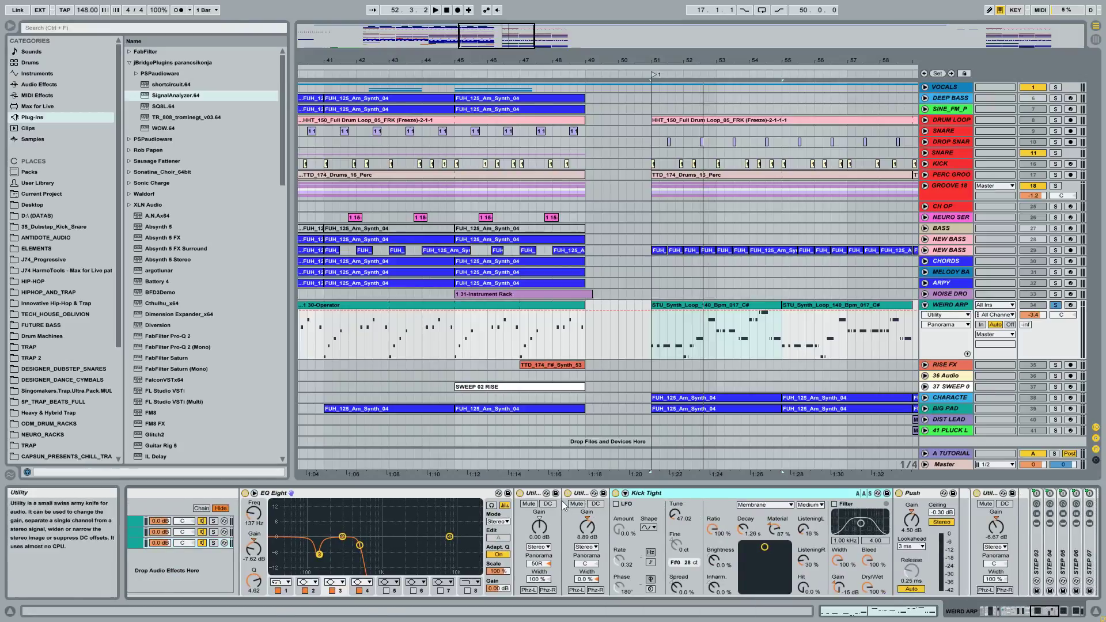
{"action": "left_click", "coordinate": [583, 494]}
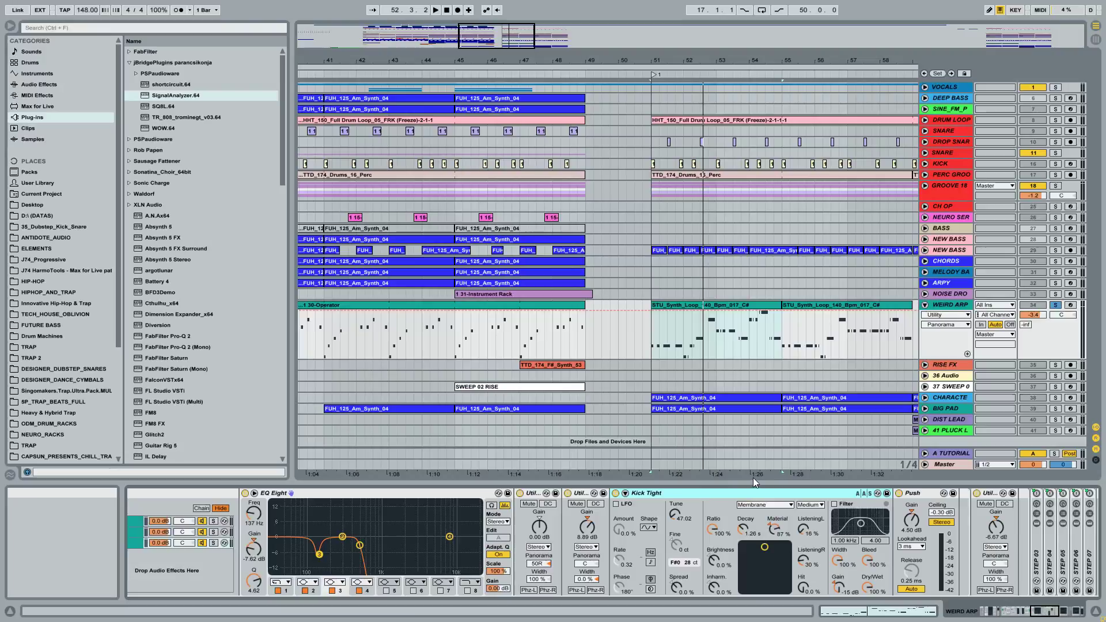
Review THREE BANDS SPLIT's MIDDLE and TOP chains and return to STEP 02's Chorus devices
{"action": "left_click", "coordinate": [1043, 614]}
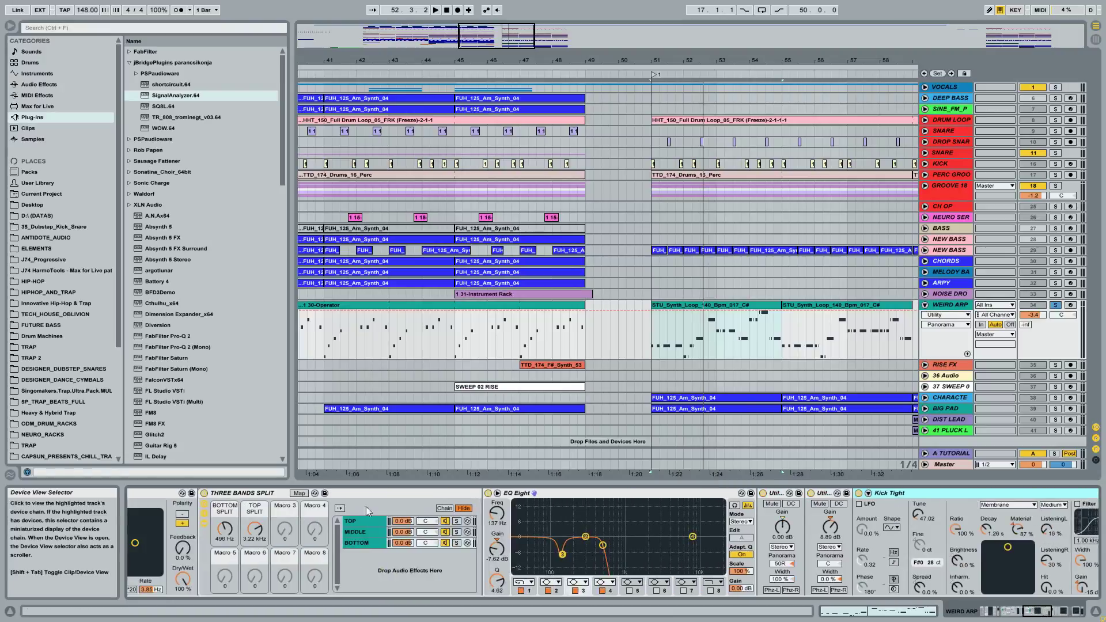
{"action": "left_click", "coordinate": [356, 531]}
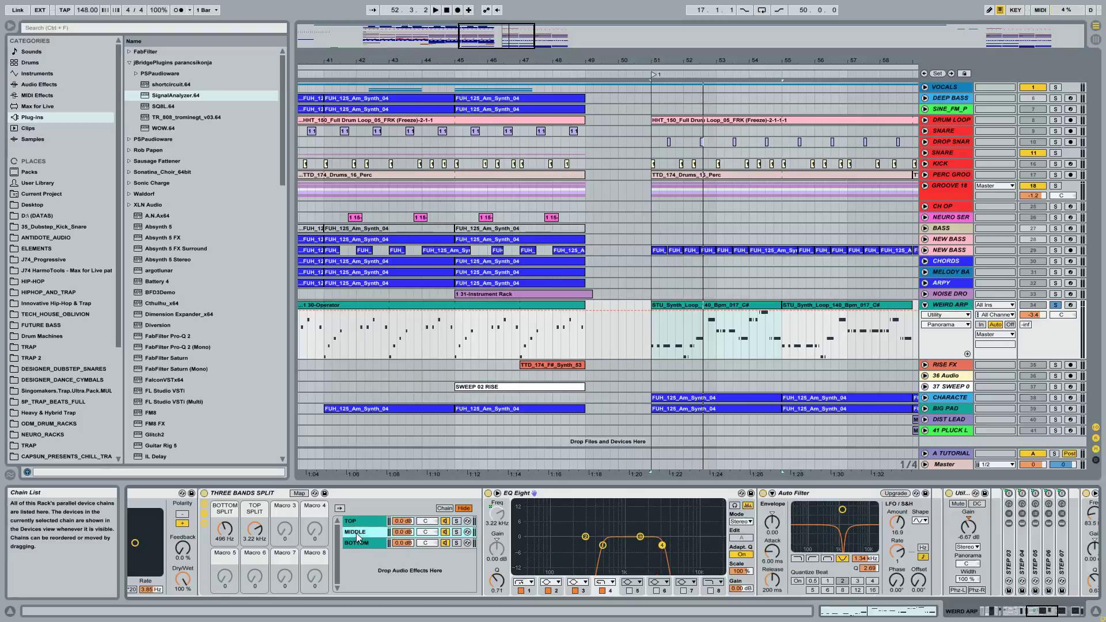
{"action": "left_click", "coordinate": [357, 525]}
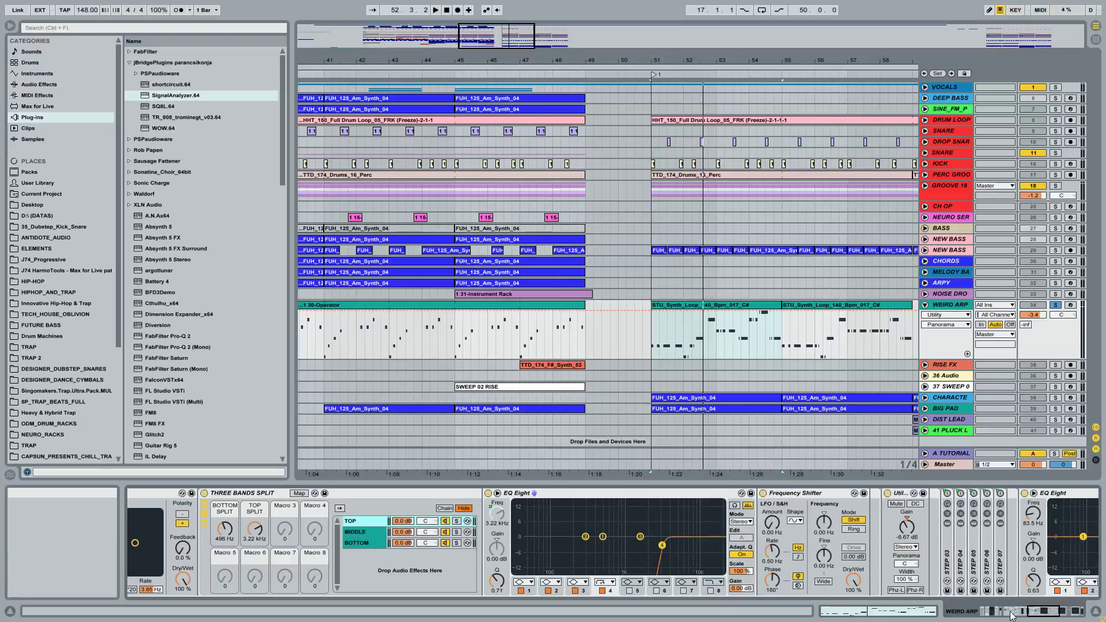
{"action": "left_click", "coordinate": [1011, 615]}
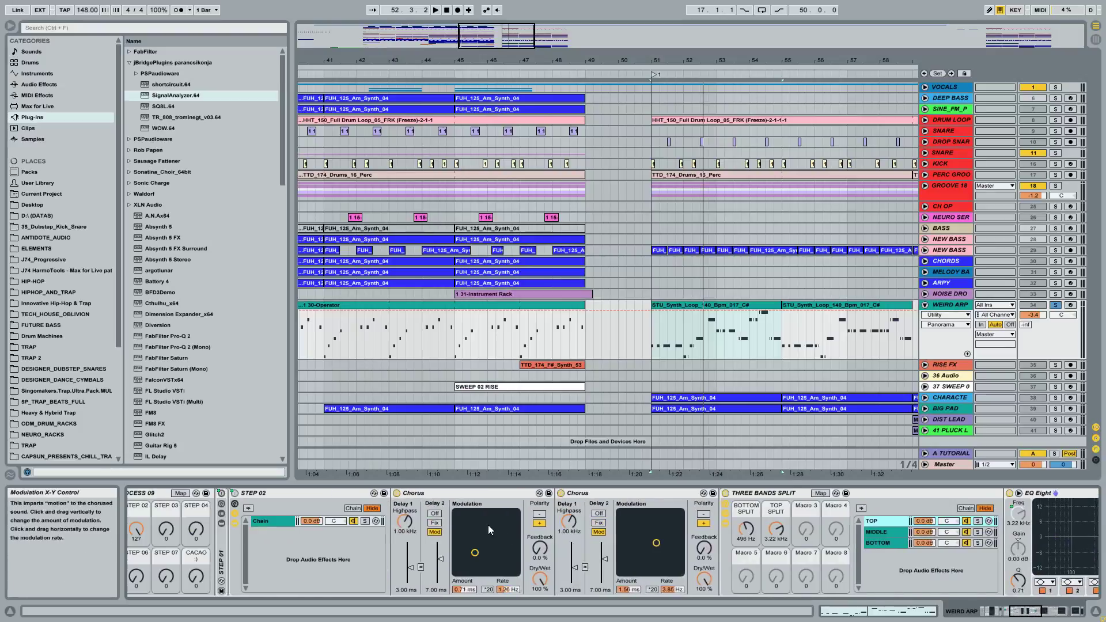
Return from STEP 02's first Chorus to THREE BANDS SPLIT and show the devices on its BOTTOM chain
{"action": "left_click", "coordinate": [488, 494]}
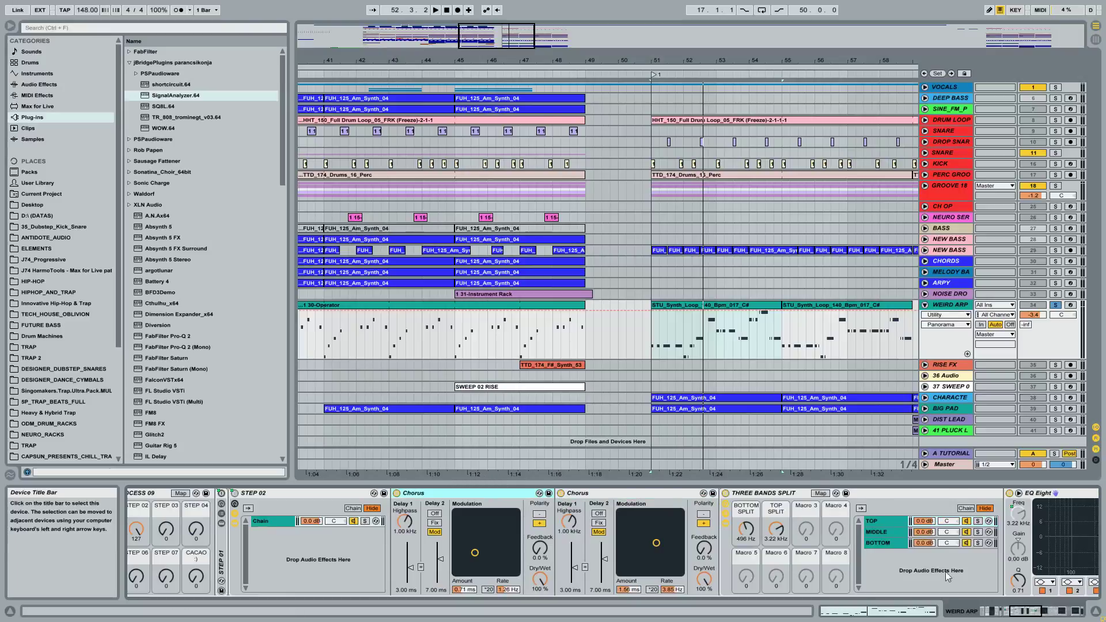
{"action": "left_click", "coordinate": [1044, 615]}
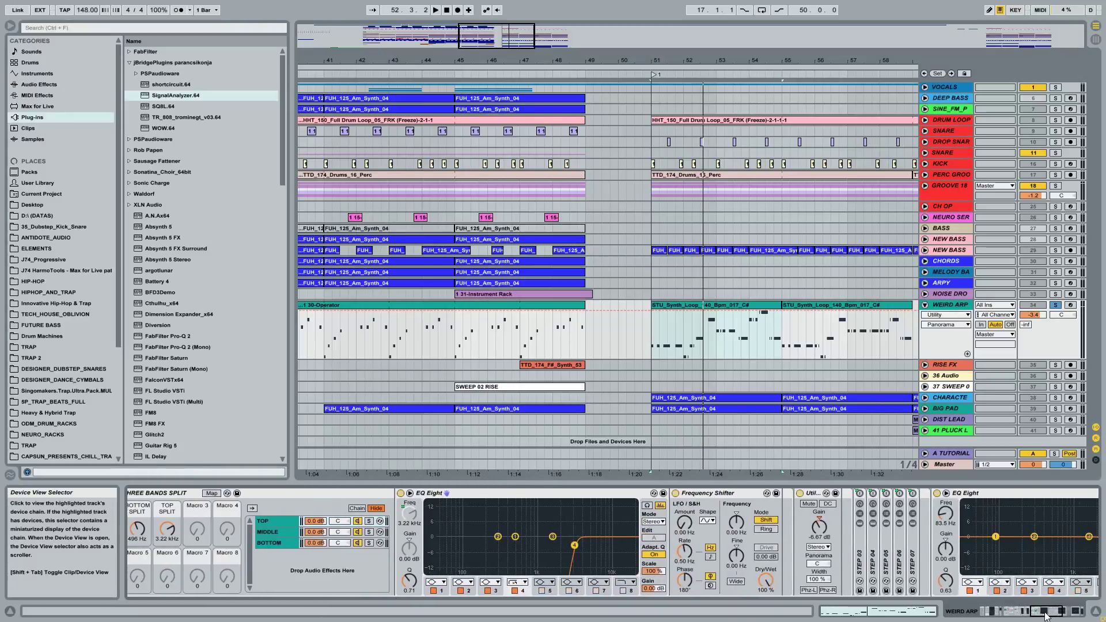
{"action": "left_click", "coordinate": [285, 540]}
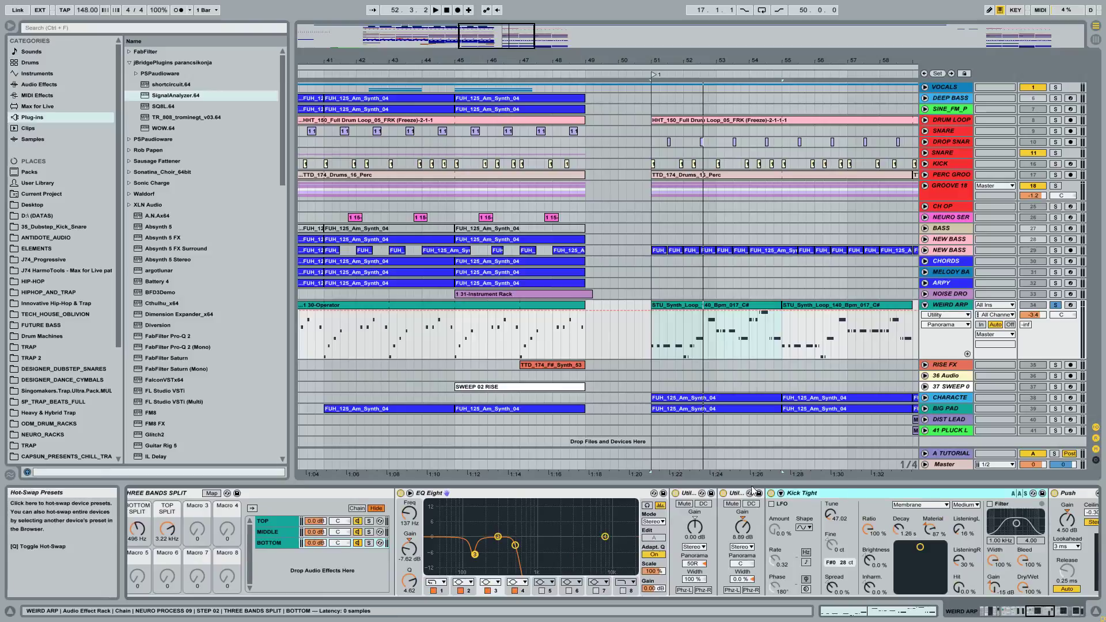
Locate the Kick Tight preset among the Corpus audio effect presets in the browser
{"action": "left_click", "coordinate": [53, 84]}
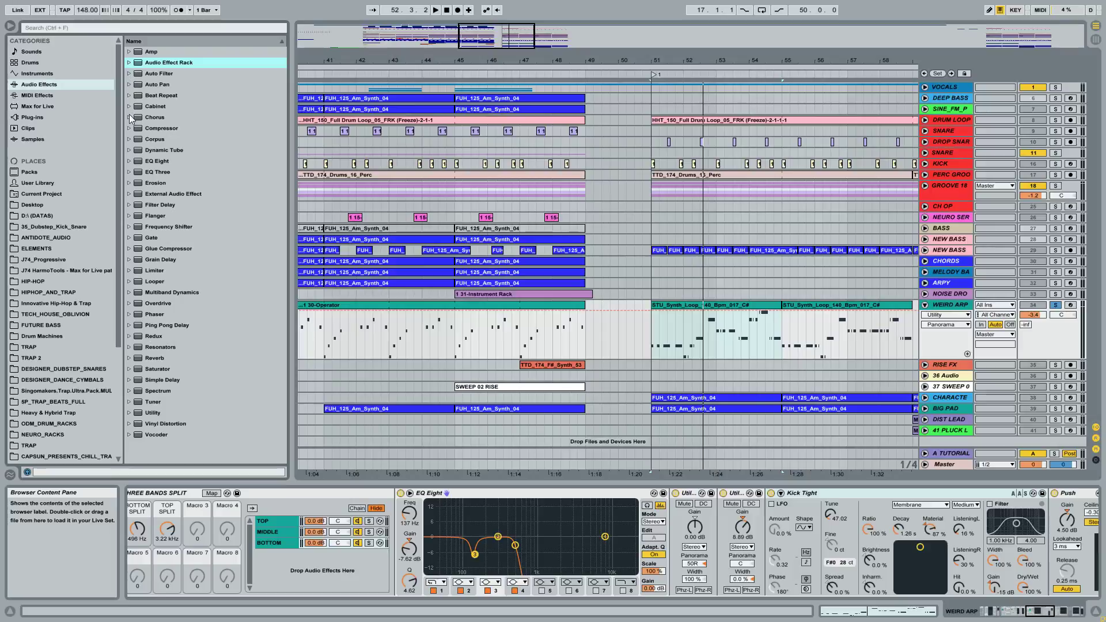
{"action": "left_click", "coordinate": [129, 139]}
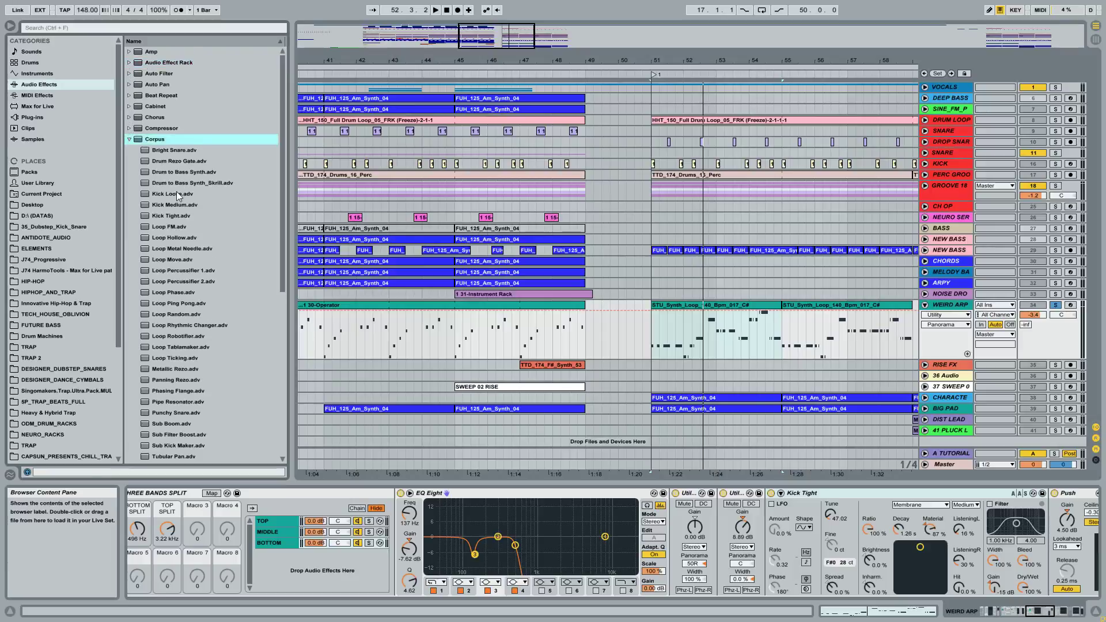
{"action": "scroll", "coordinate": [179, 196], "scroll_direction": "down", "scroll_amount": 1}
{"action": "left_click", "coordinate": [170, 205]}
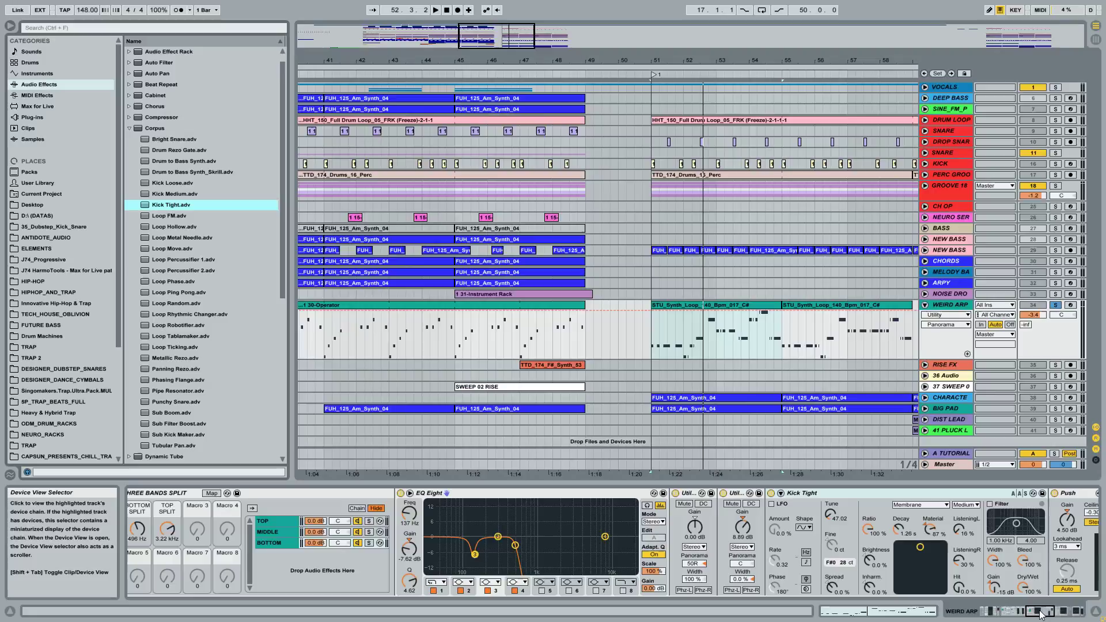
Fold and unfold the BOTTOM chain's Kick Tight device, and audition the track with it switched off and back on
{"action": "mouse_move", "coordinate": [1040, 610]}
{"action": "left_mouse_down"}
{"action": "mouse_move", "coordinate": [1030, 611]}
{"action": "mouse_move", "coordinate": [1056, 610]}
{"action": "mouse_move", "coordinate": [1034, 610]}
{"action": "left_mouse_up"}
{"action": "double_click", "coordinate": [971, 494]}
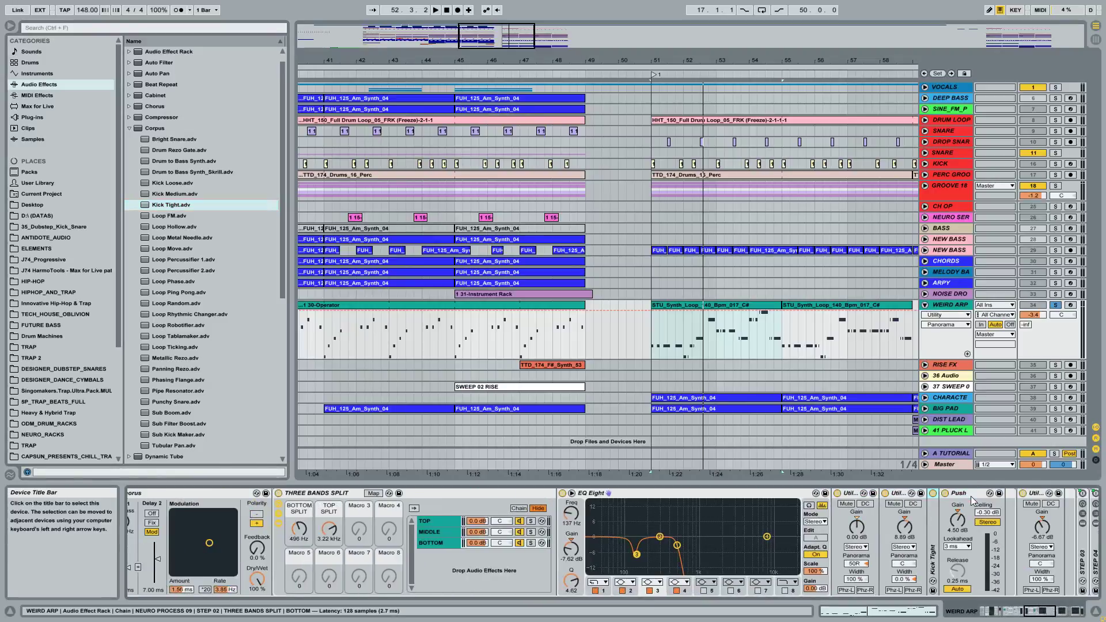
{"action": "left_click_drag", "start_coordinate": [1035, 611], "coordinate": [1041, 611]}
{"action": "double_click", "coordinate": [758, 530]}
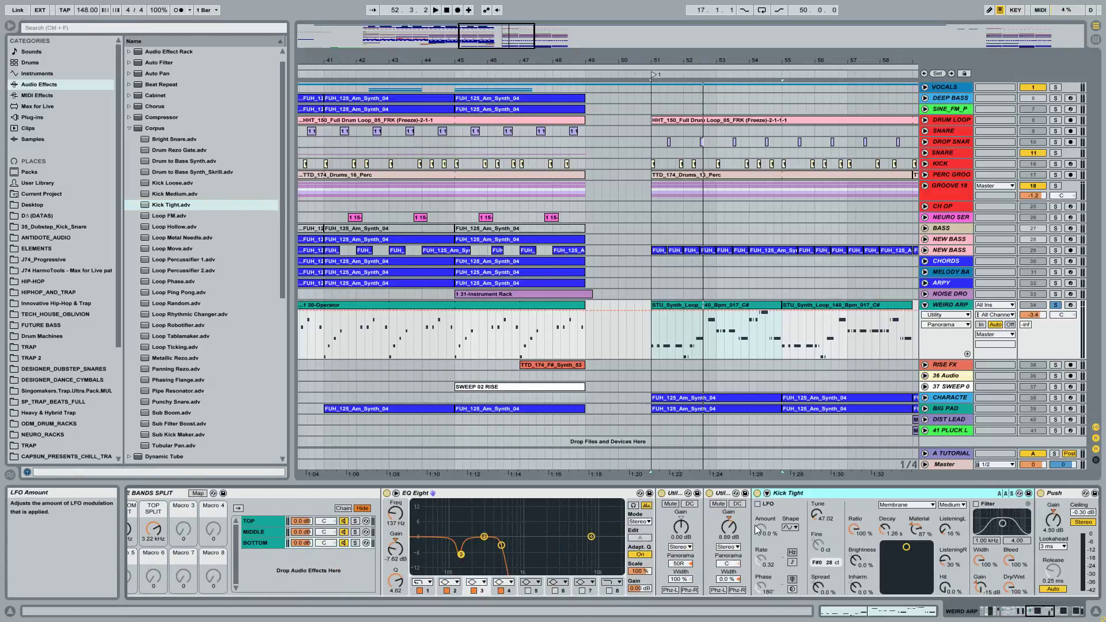
{"action": "key", "text": "space"}
{"action": "left_click", "coordinate": [758, 494]}
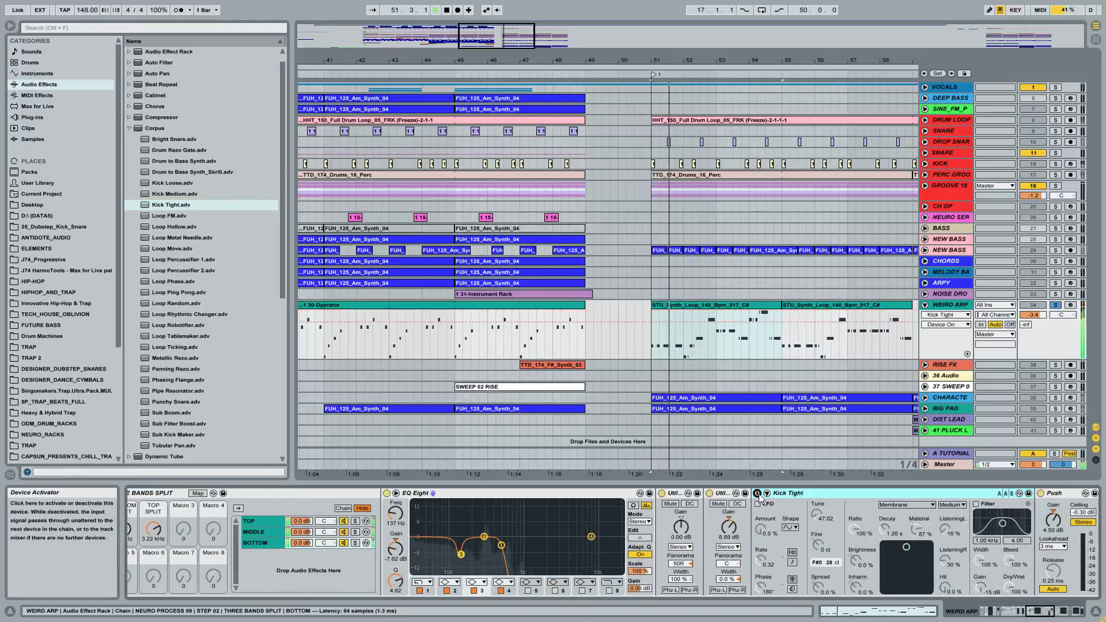
{"action": "left_click", "coordinate": [757, 494]}
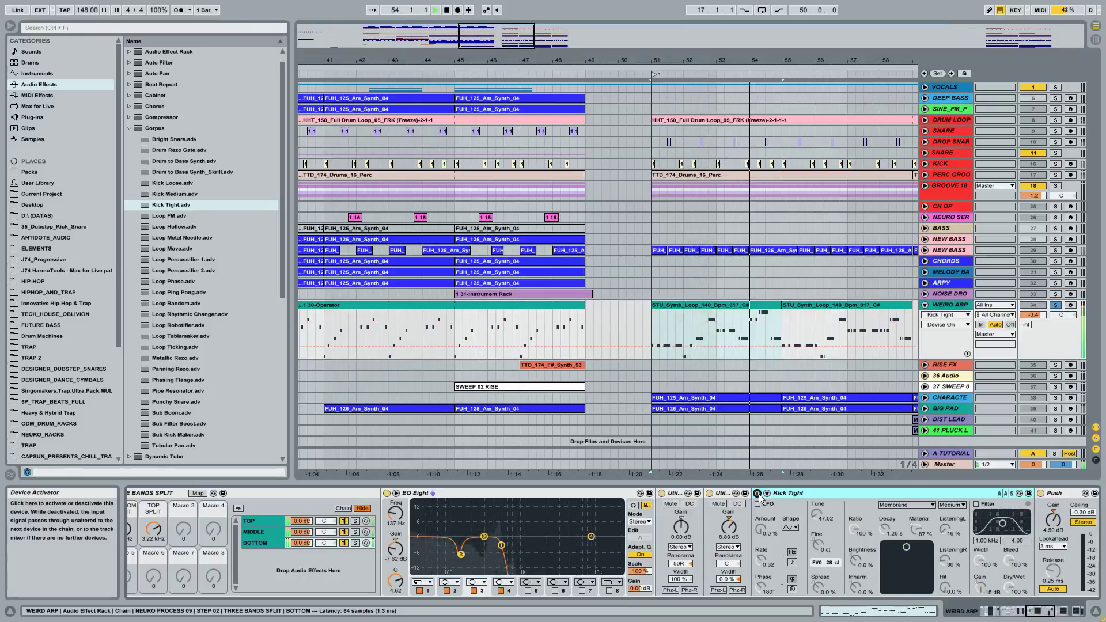
{"action": "left_click", "coordinate": [1039, 616]}
{"action": "left_click_drag", "start_coordinate": [1039, 616], "coordinate": [1042, 616]}
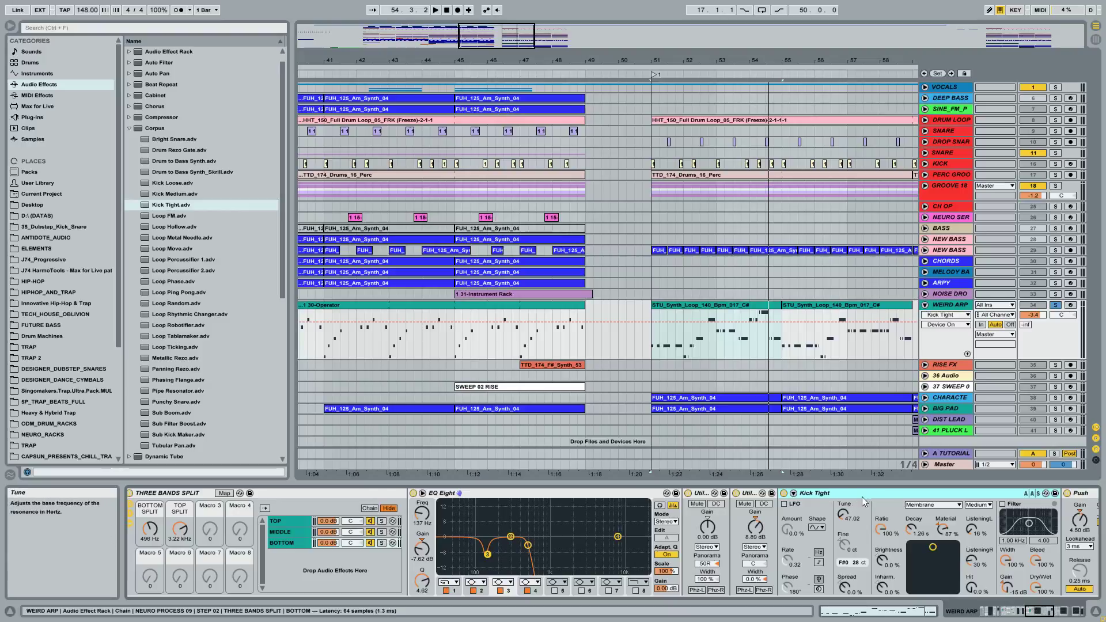
Fold the STEP 02 rack and set NEURO PROCESS 09's STEP 03 macro to 127 and its STEP 02 macro to 0
{"action": "left_click_drag", "start_coordinate": [1044, 610], "coordinate": [982, 611]}
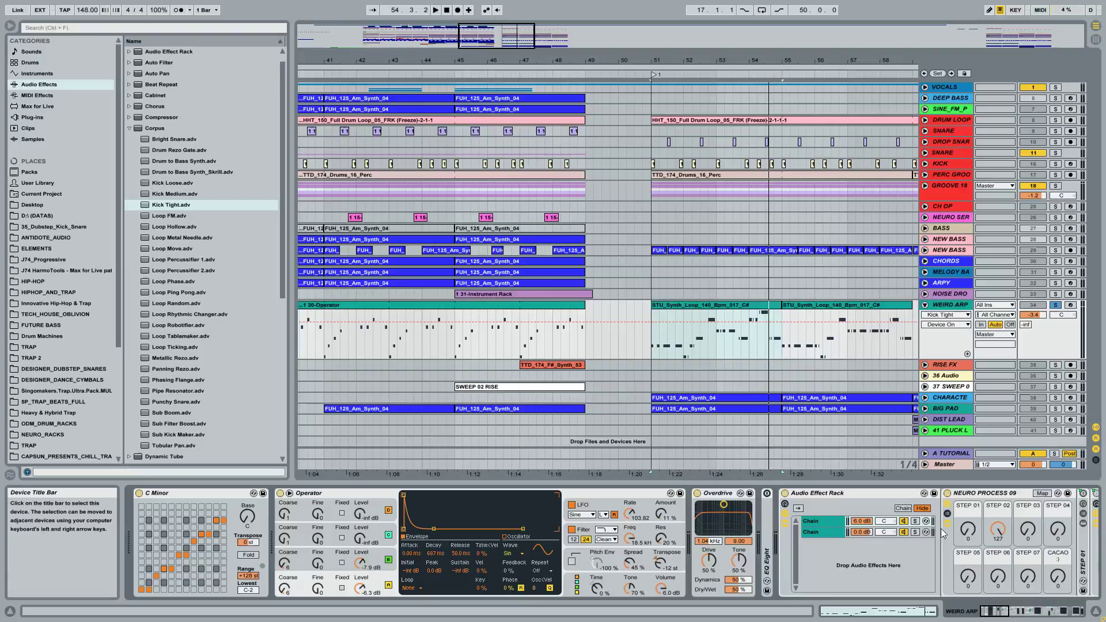
{"action": "left_click_drag", "start_coordinate": [994, 611], "coordinate": [1006, 611]}
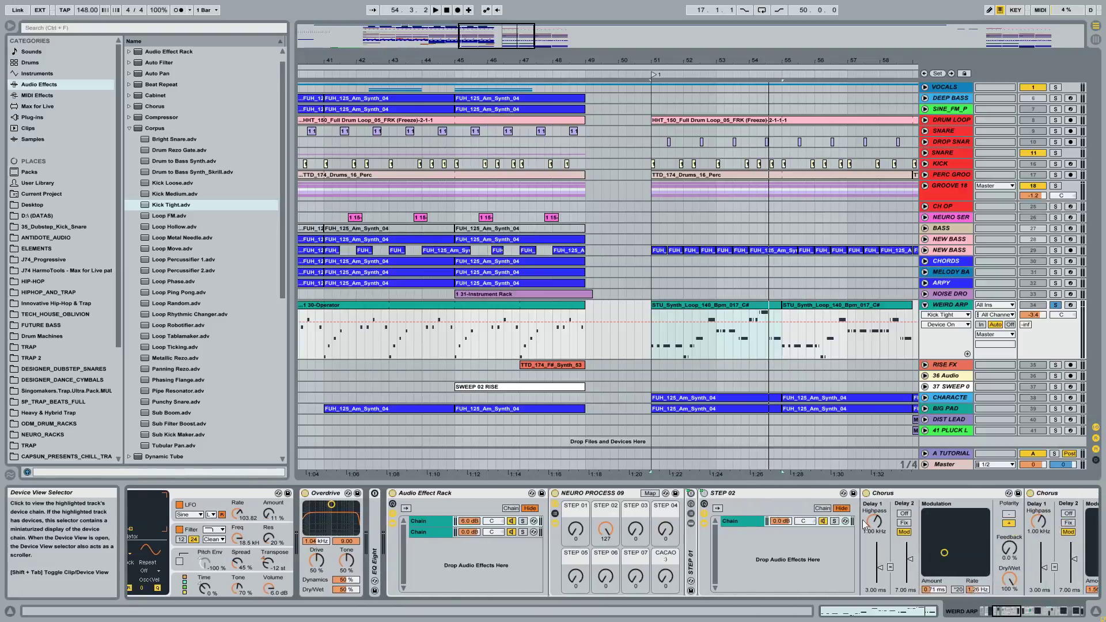
{"action": "double_click", "coordinate": [747, 492]}
{"action": "key", "text": "space"}
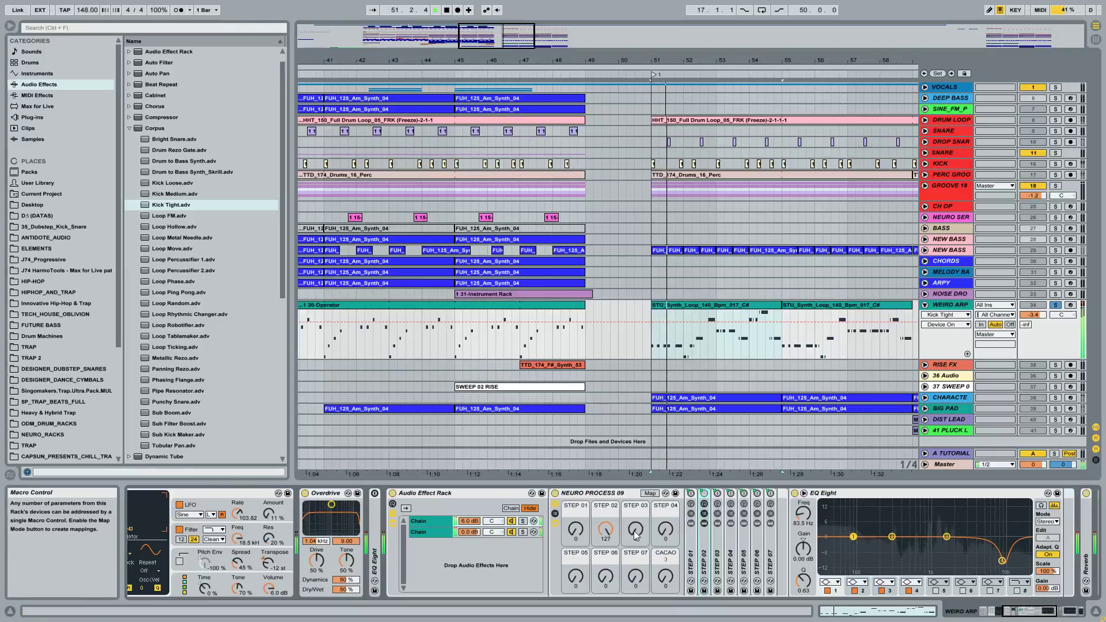
{"action": "key", "text": "space"}
{"action": "left_click_drag", "start_coordinate": [636, 532], "coordinate": [636, 461]}
{"action": "left_click", "coordinate": [606, 530]}
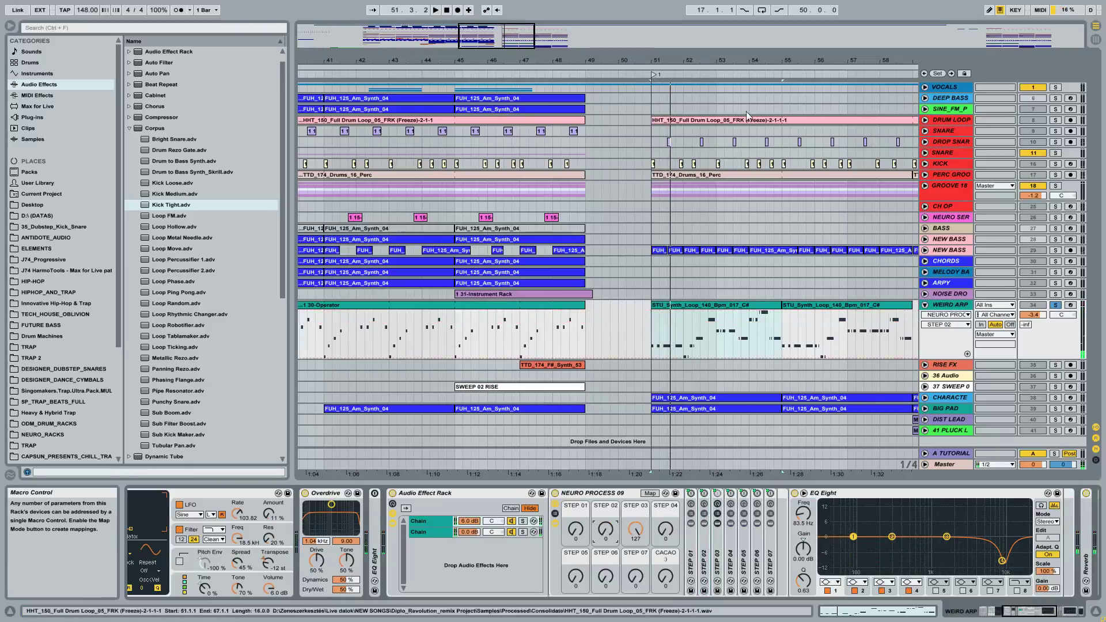
Play the WEIRD ARP part while turning the STEP 03 macro down to 0 and back to 127, and stop playback
{"action": "left_click_drag", "start_coordinate": [785, 62], "coordinate": [661, 63]}
{"action": "key", "text": "space"}
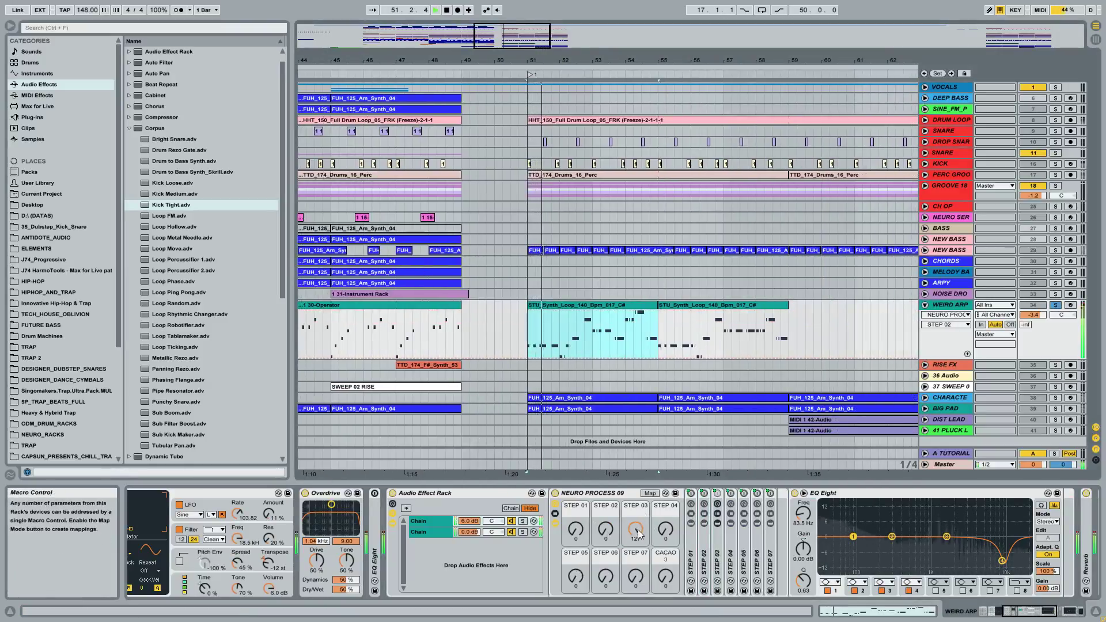
{"action": "left_click_drag", "start_coordinate": [636, 533], "coordinate": [636, 570]}
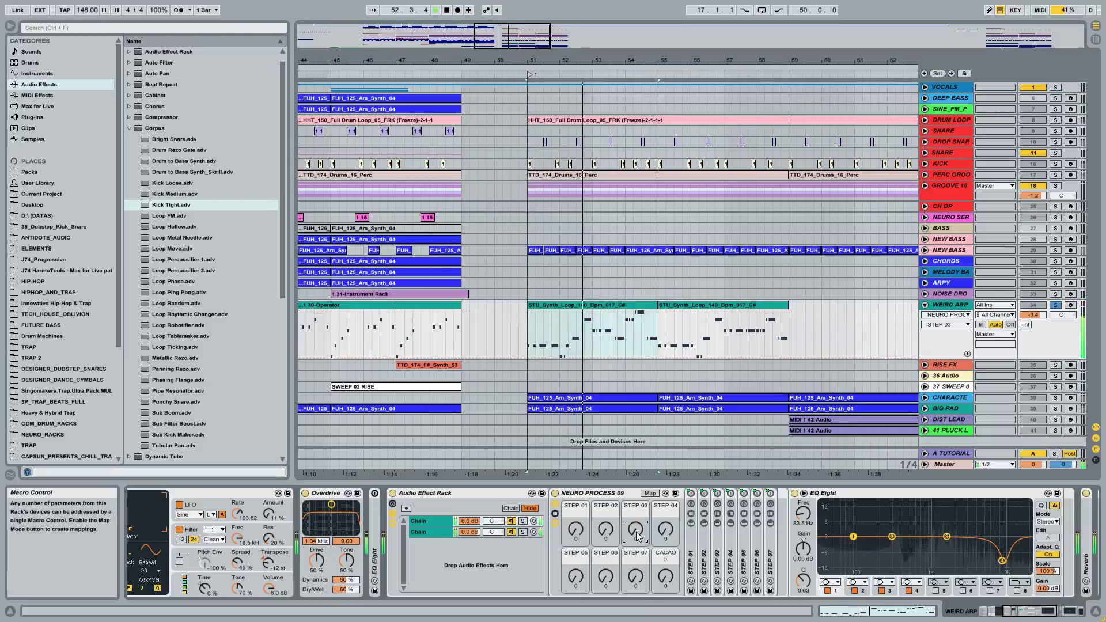
{"action": "left_click_drag", "start_coordinate": [636, 532], "coordinate": [636, 461]}
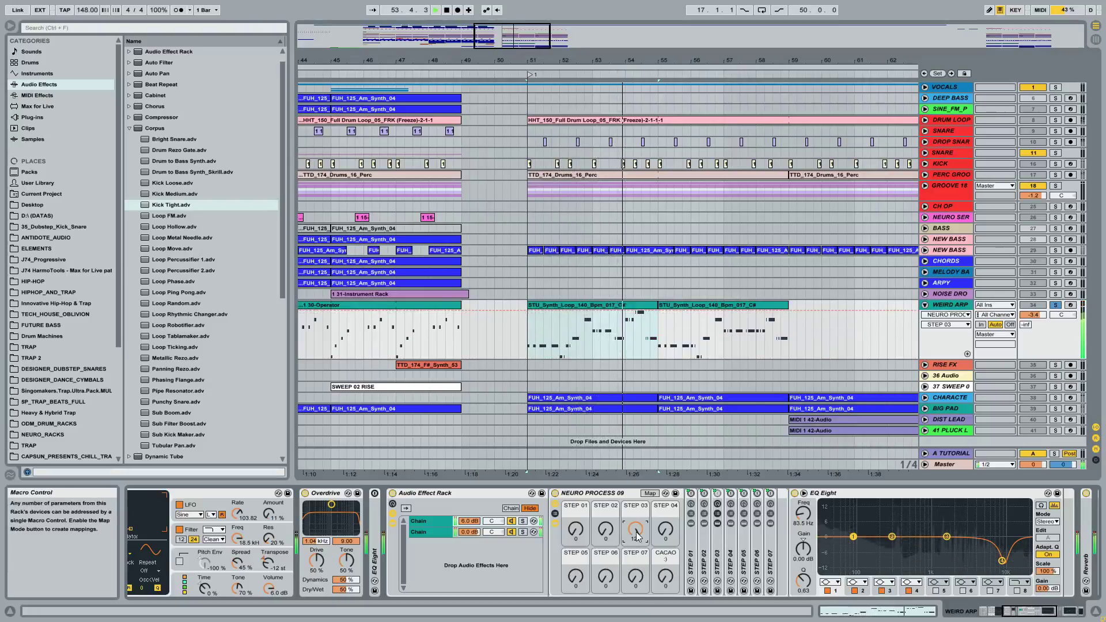
{"action": "left_click", "coordinate": [1039, 615]}
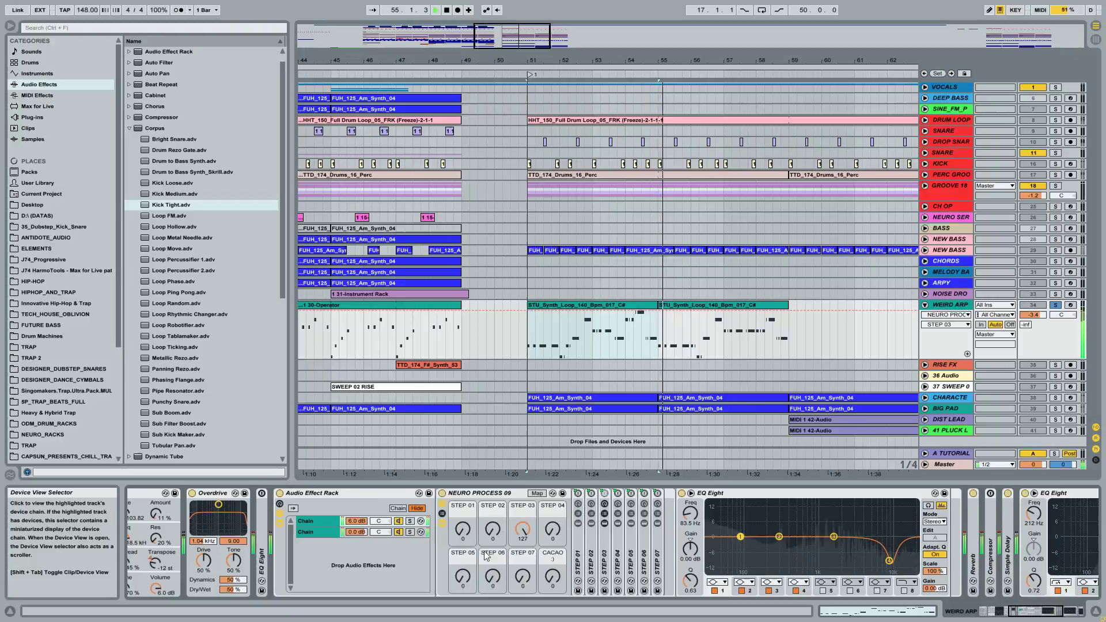
{"action": "left_click_drag", "start_coordinate": [522, 529], "coordinate": [522, 457]}
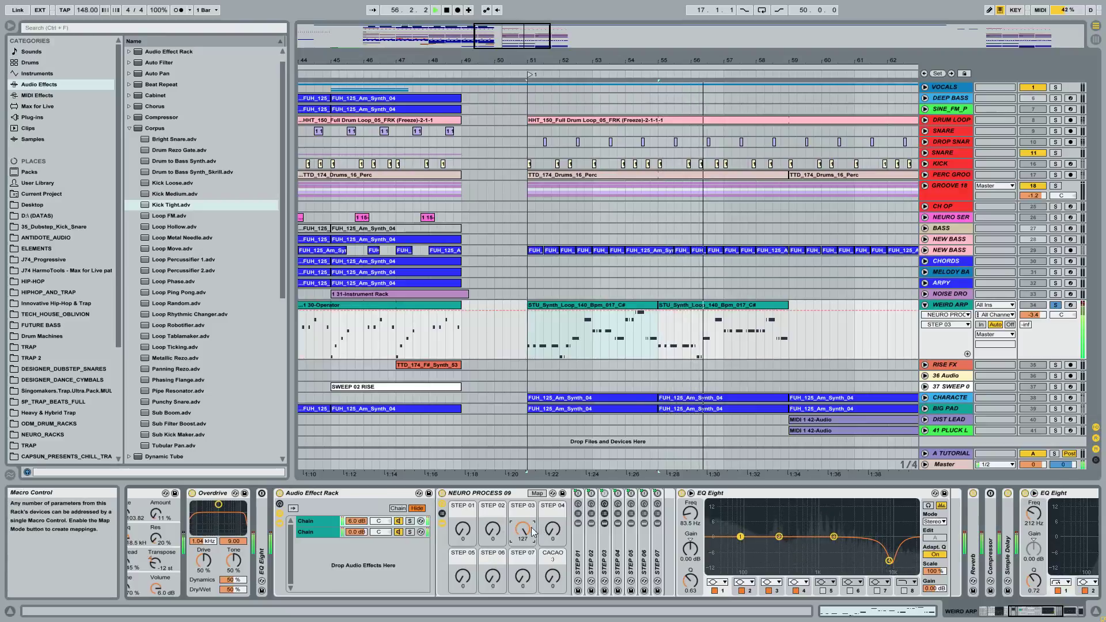
{"action": "key", "text": "space"}
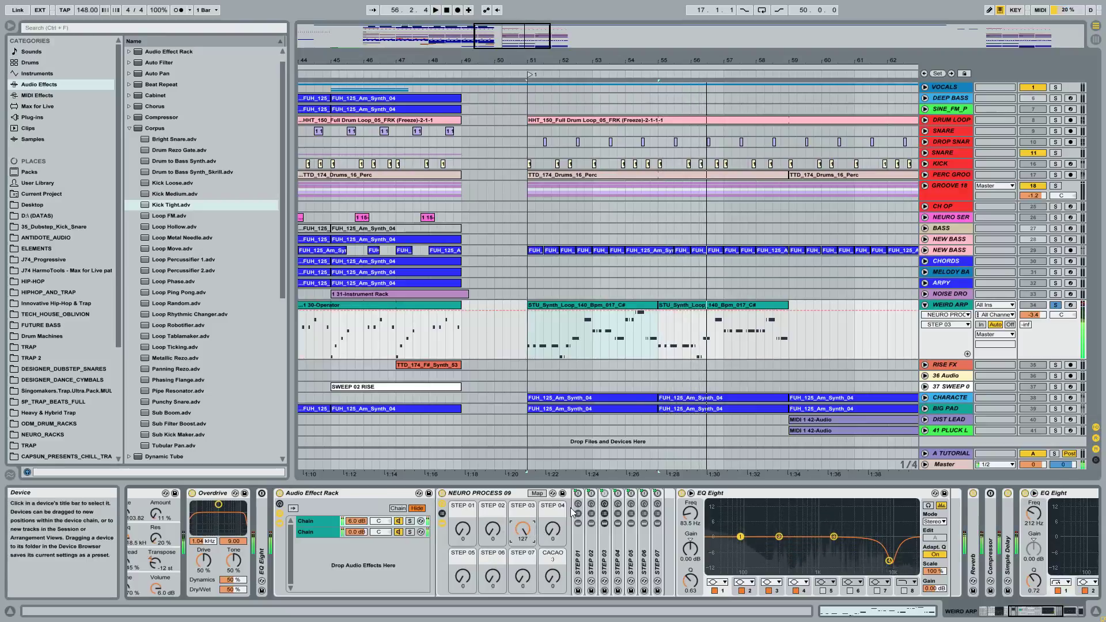
Open the STEP 03 rack and examine its Flanger, OTT, Gate and Auto Filter devices
{"action": "left_click", "coordinate": [604, 544]}
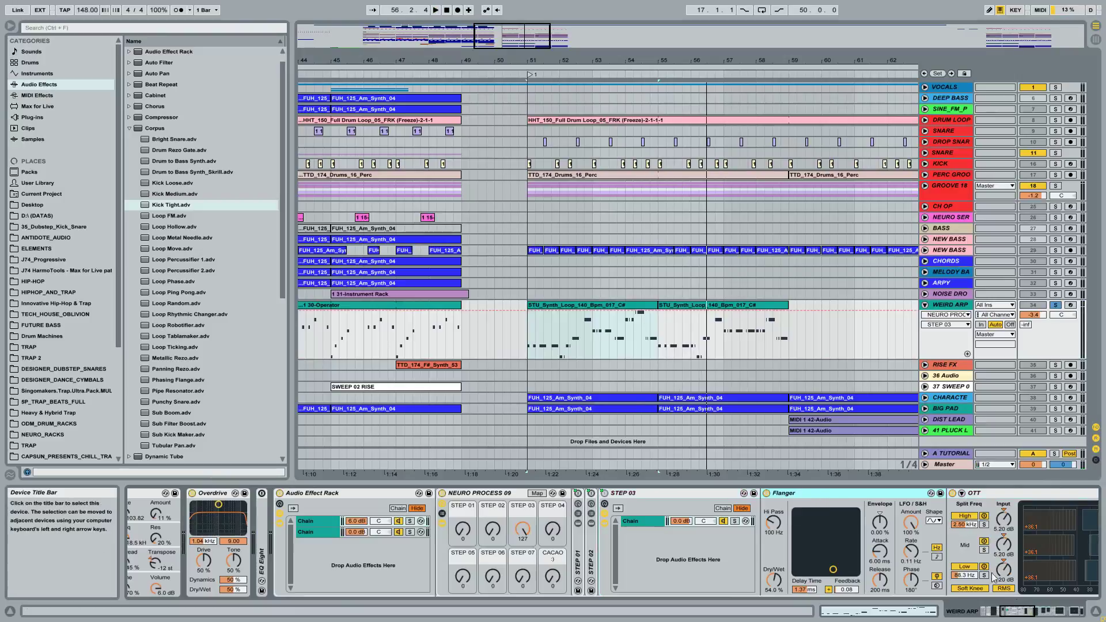
{"action": "left_click_drag", "start_coordinate": [1029, 614], "coordinate": [1036, 614]}
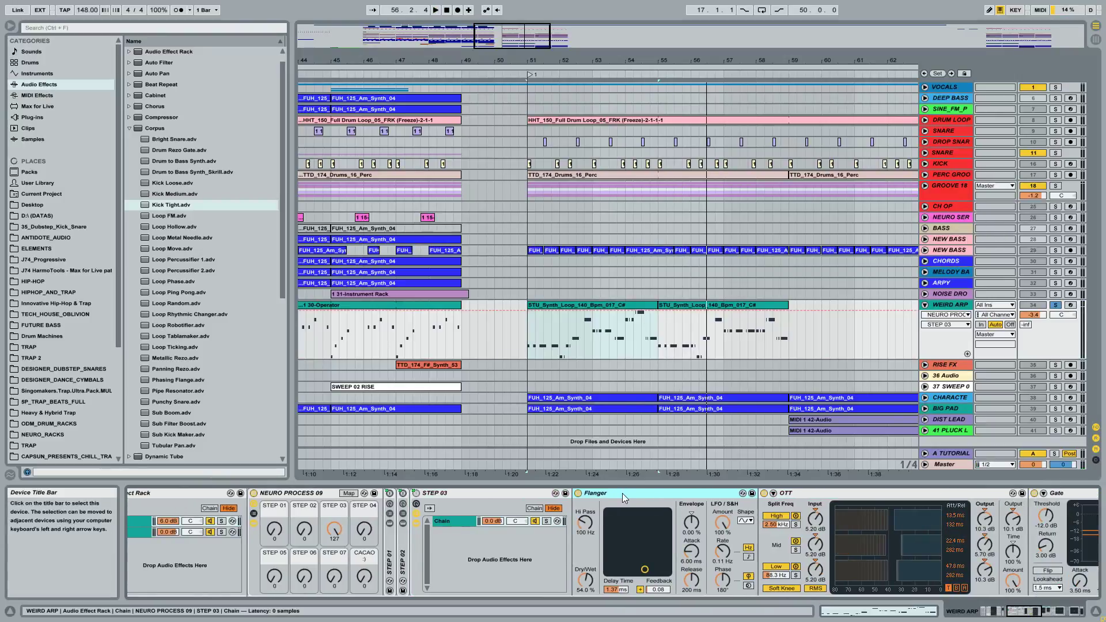
{"action": "left_click", "coordinate": [824, 493]}
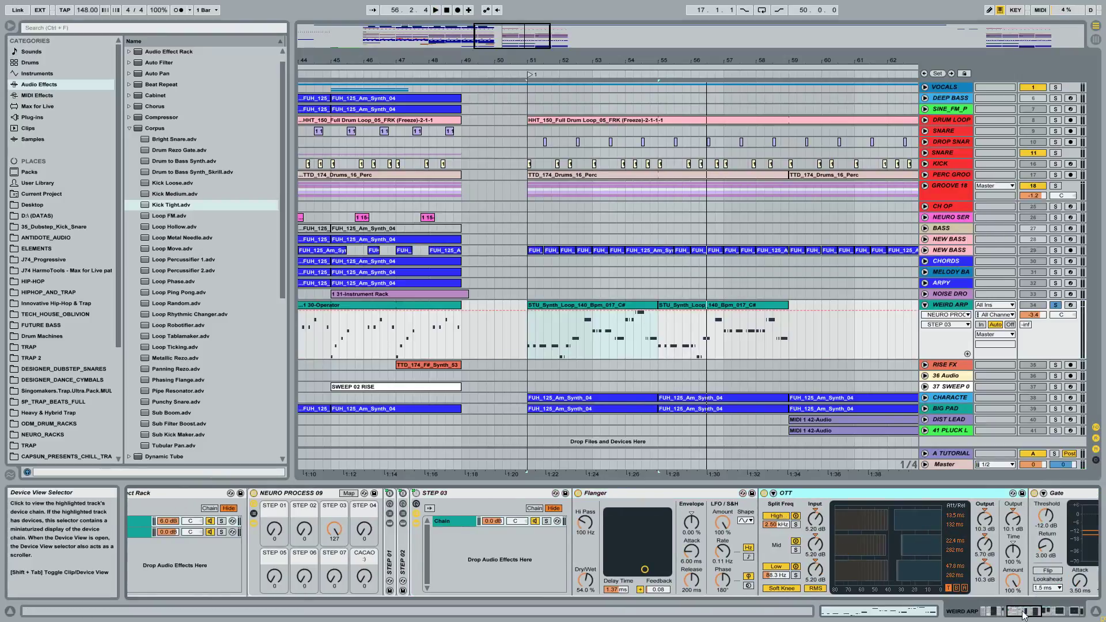
{"action": "left_click_drag", "start_coordinate": [1023, 615], "coordinate": [1036, 615]}
{"action": "left_click", "coordinate": [711, 496]}
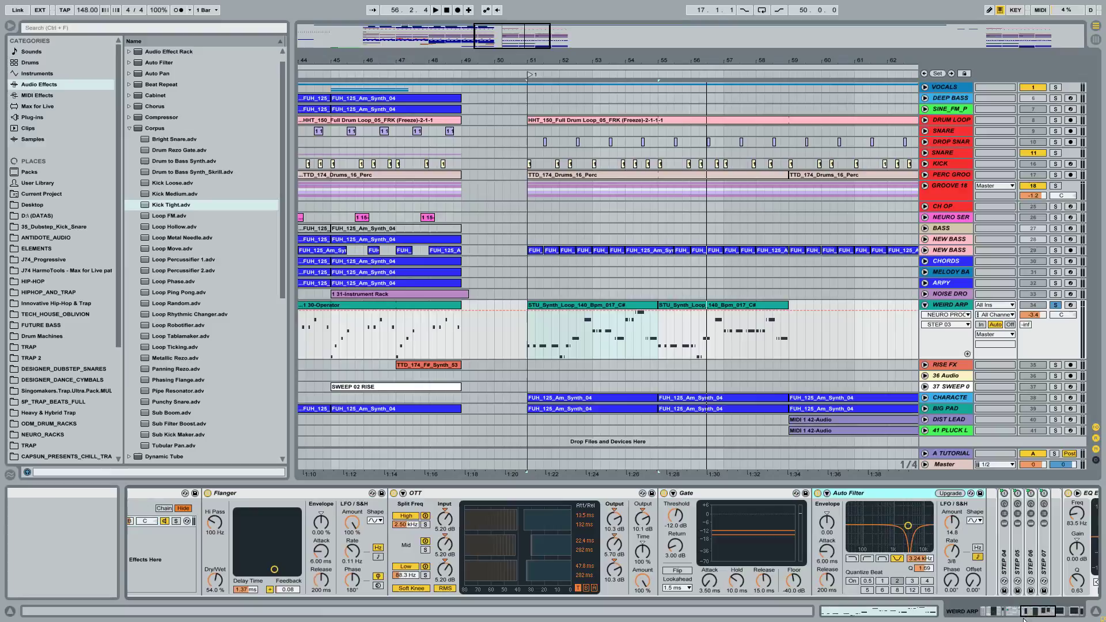
{"action": "left_click", "coordinate": [1048, 612]}
{"action": "left_click", "coordinate": [1024, 614]}
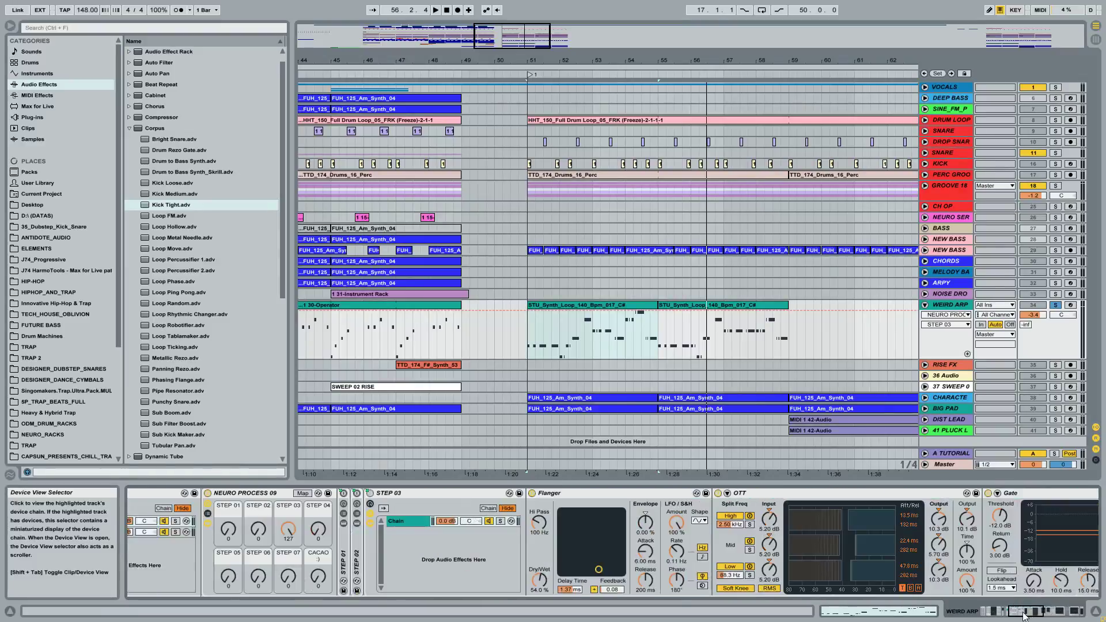
{"action": "mouse_move", "coordinate": [1029, 612]}
{"action": "left_mouse_down"}
{"action": "mouse_move", "coordinate": [1045, 611]}
{"action": "mouse_move", "coordinate": [1034, 611]}
{"action": "left_mouse_up"}
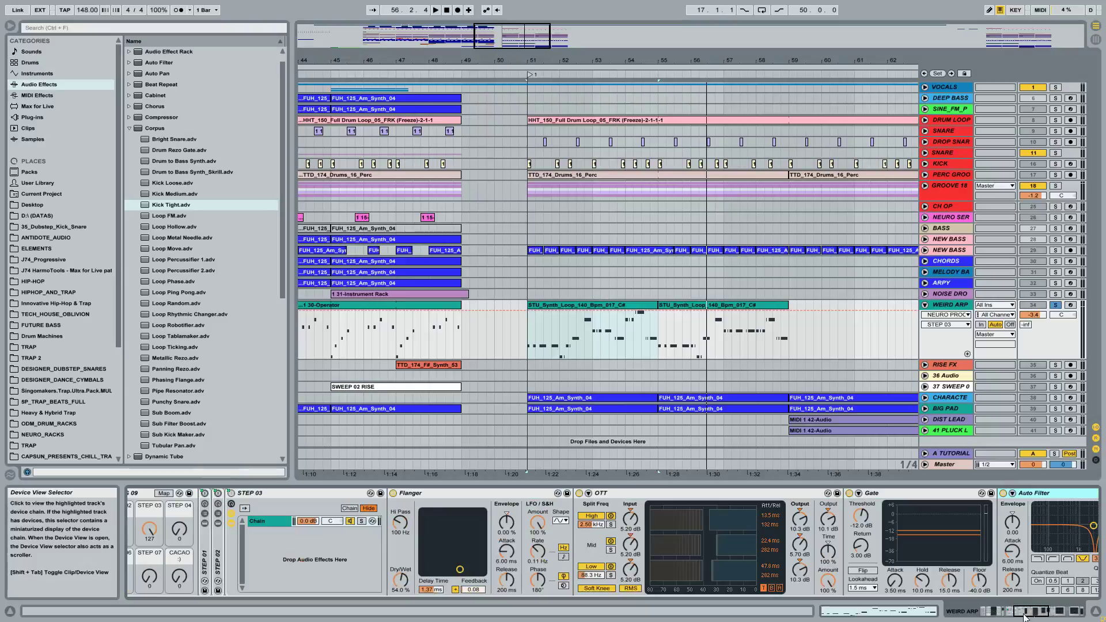
Fold STEP 03's Flanger, OTT, Gate and Auto Filter devices, and fold the STEP 03 rack itself
{"action": "left_click", "coordinate": [454, 494]}
{"action": "double_click", "coordinate": [714, 494]}
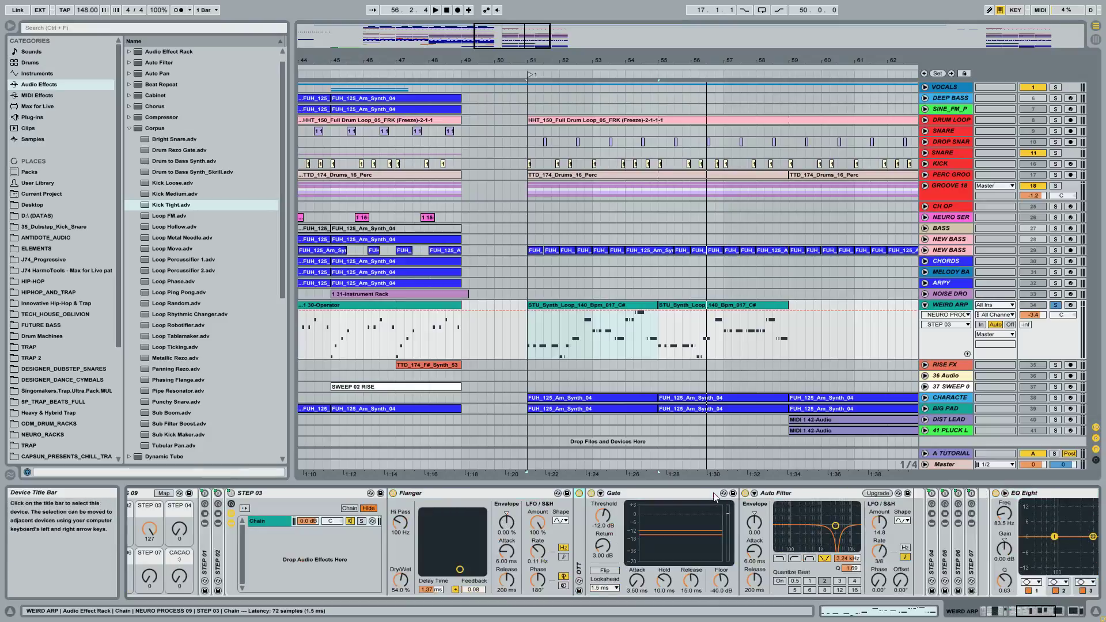
{"action": "double_click", "coordinate": [684, 494]}
{"action": "double_click", "coordinate": [681, 493]}
{"action": "double_click", "coordinate": [448, 493]}
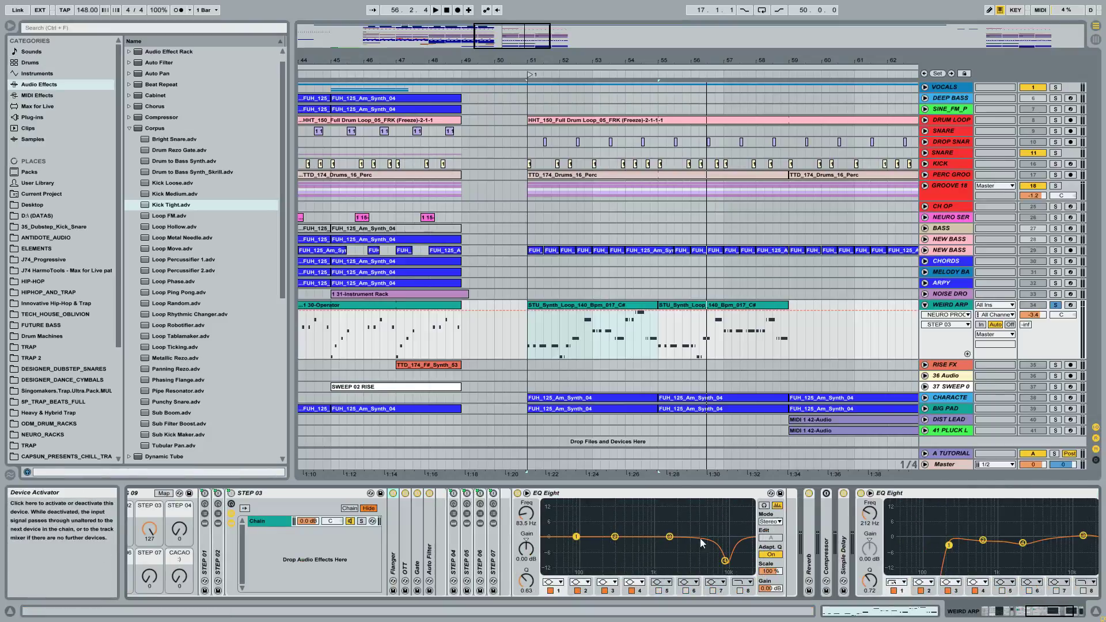
{"action": "left_click_drag", "start_coordinate": [1045, 611], "coordinate": [1037, 611]}
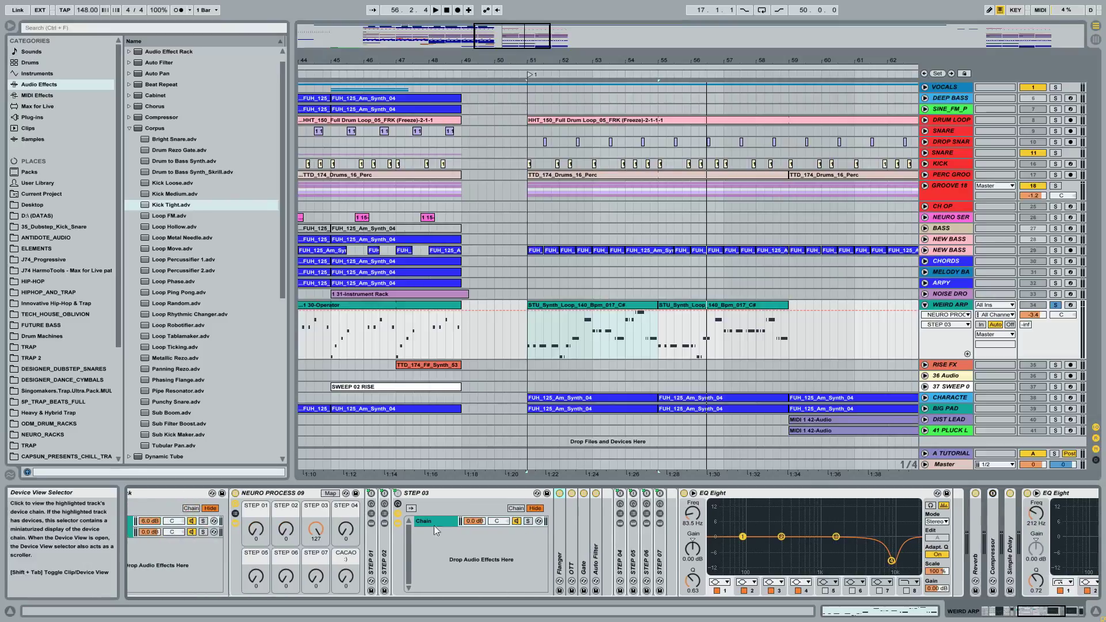
{"action": "double_click", "coordinate": [425, 494]}
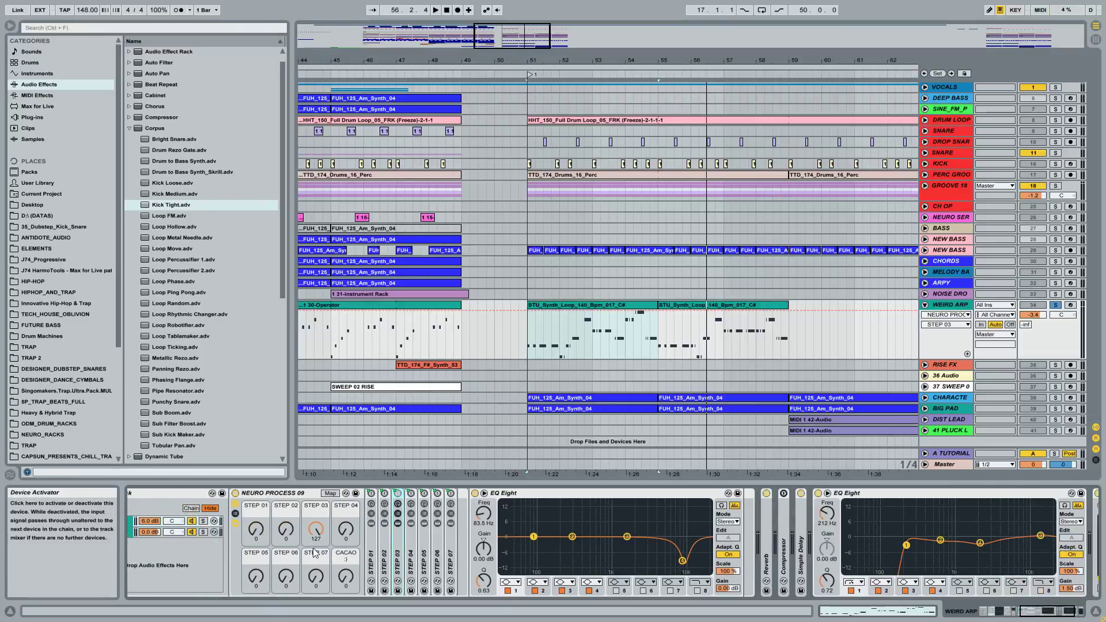
Set NEURO PROCESS 09's STEP 01 and STEP 02 macros to 127 and audition the Audio Effect Rack's first chain with solo on and off
{"action": "left_click_drag", "start_coordinate": [255, 530], "coordinate": [256, 461]}
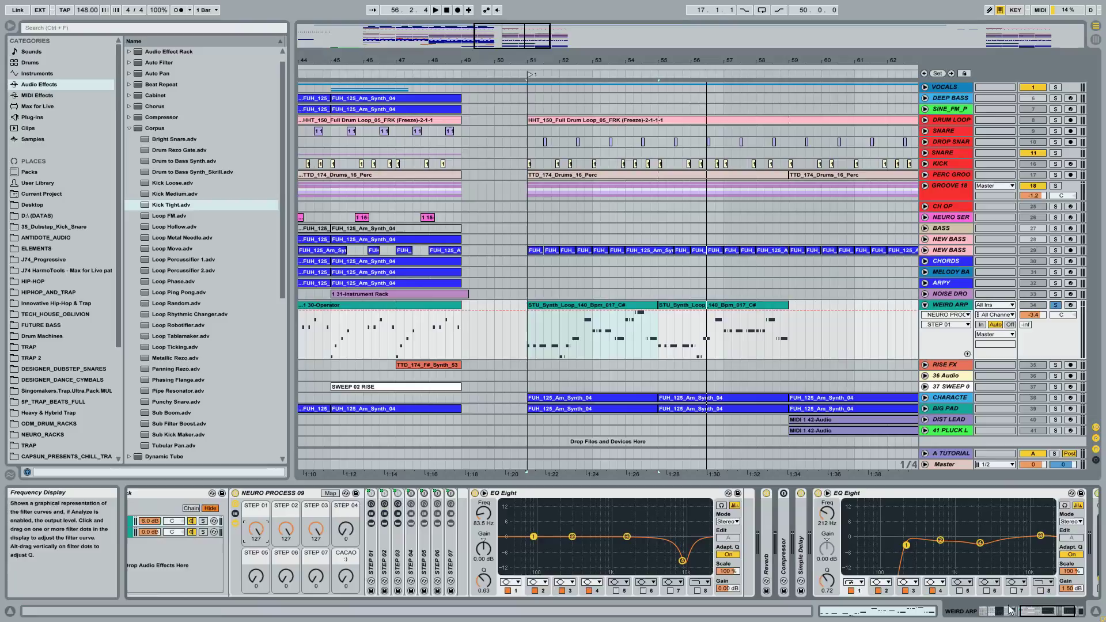
{"action": "left_click_drag", "start_coordinate": [1036, 611], "coordinate": [1017, 611]}
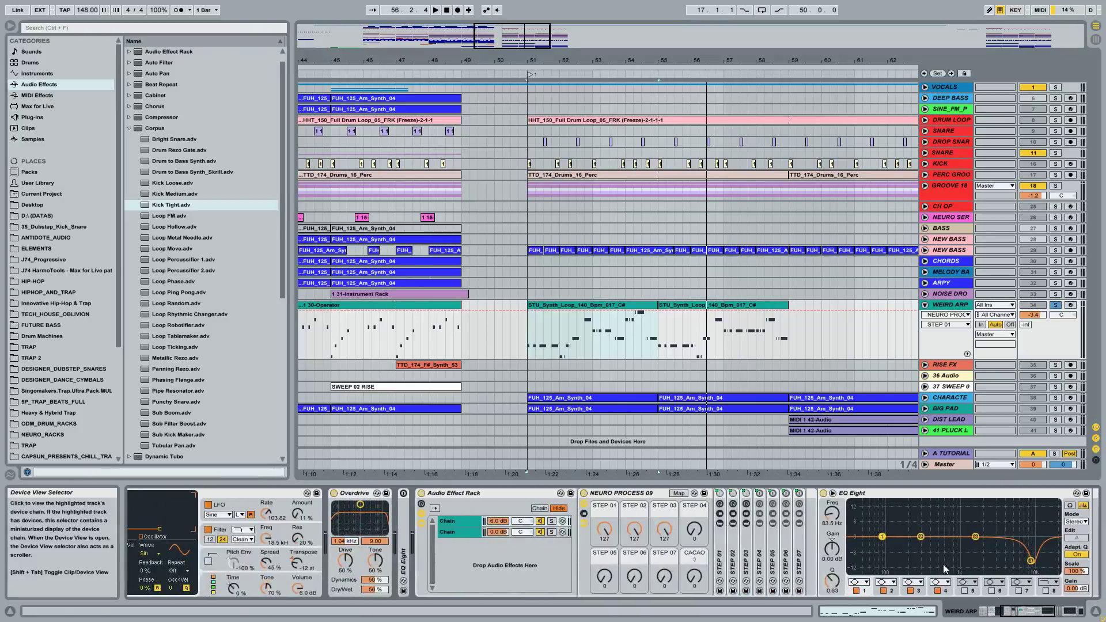
{"action": "left_click", "coordinate": [550, 521]}
{"action": "key", "text": "space"}
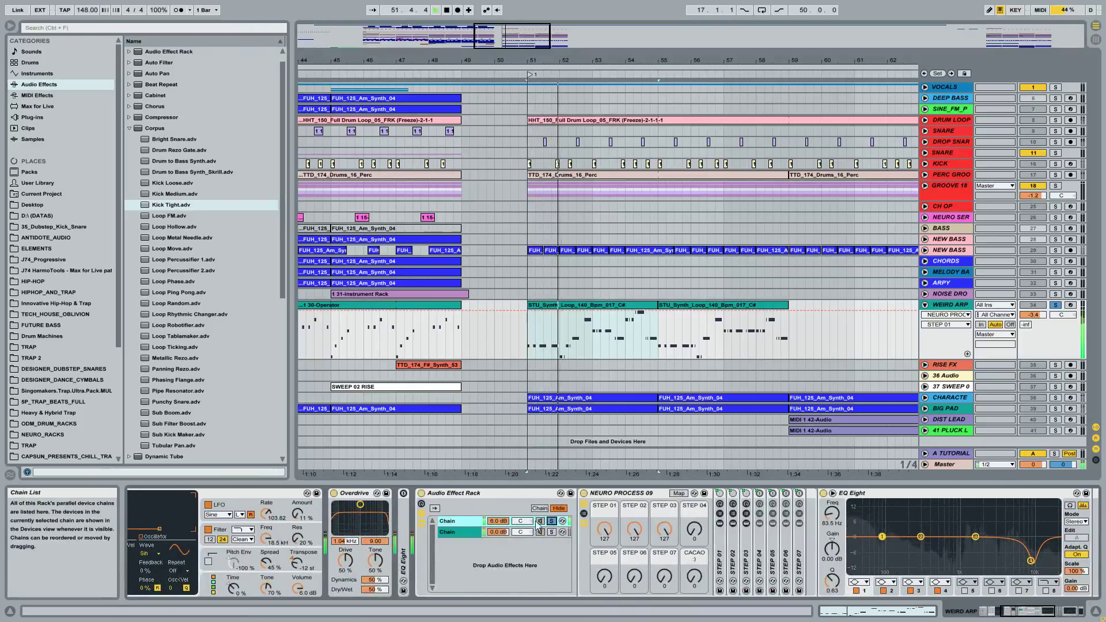
{"action": "left_click", "coordinate": [550, 522]}
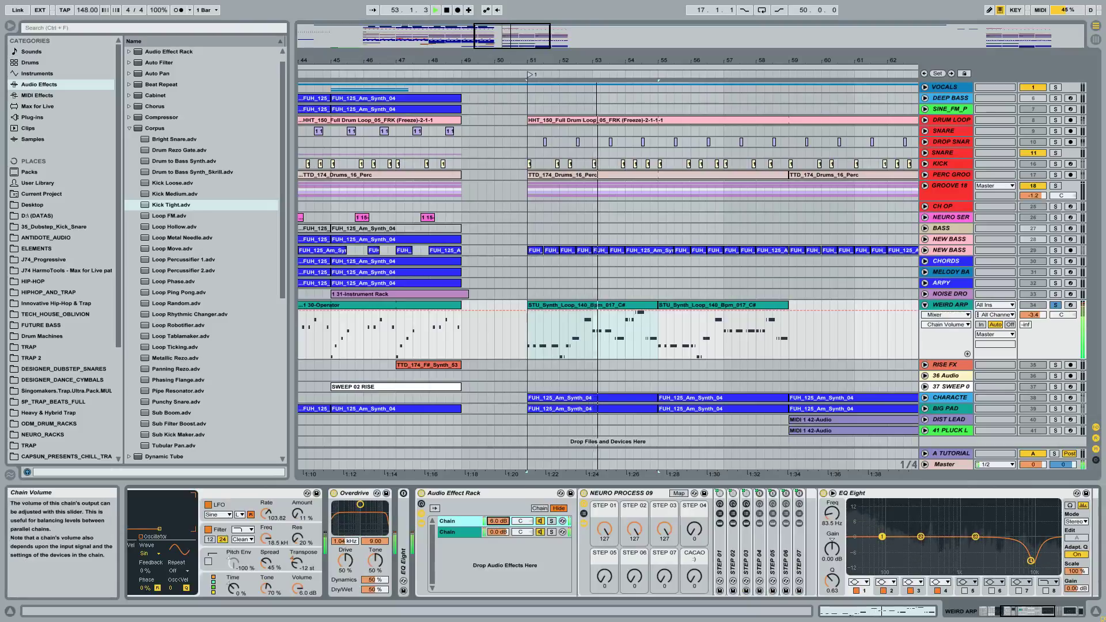
Lower the Audio Effect Rack's first chain to 2.3 dB and open the second chain's devices while auditioning the WEIRD ARP part
{"action": "left_click_drag", "start_coordinate": [498, 520], "coordinate": [498, 534]}
{"action": "key", "text": "space"}
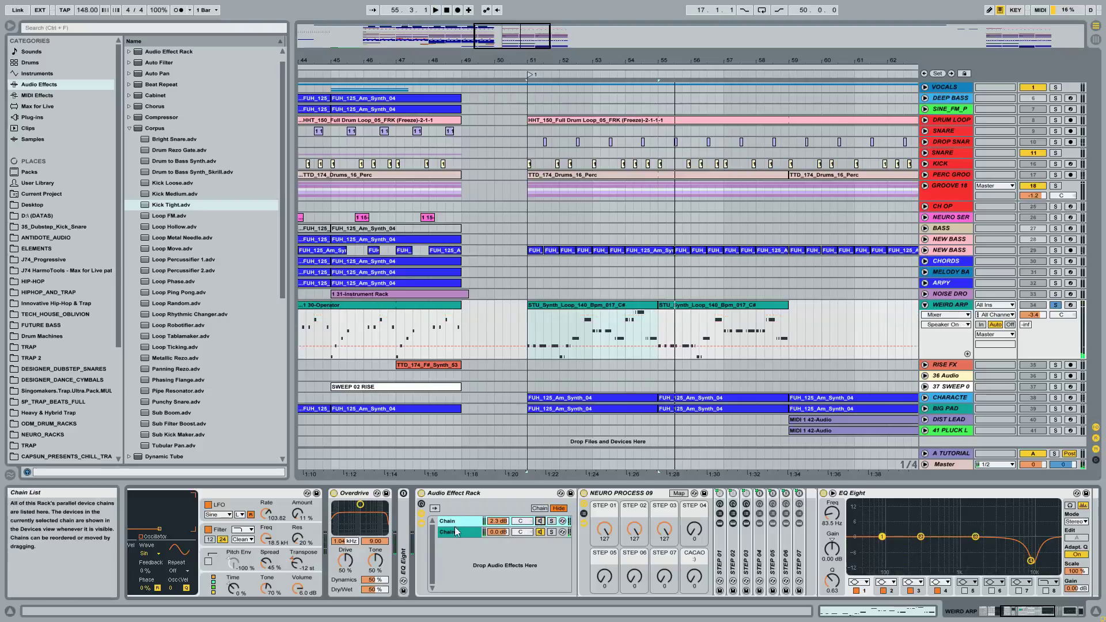
{"action": "left_click", "coordinate": [462, 531]}
{"action": "key", "text": "space"}
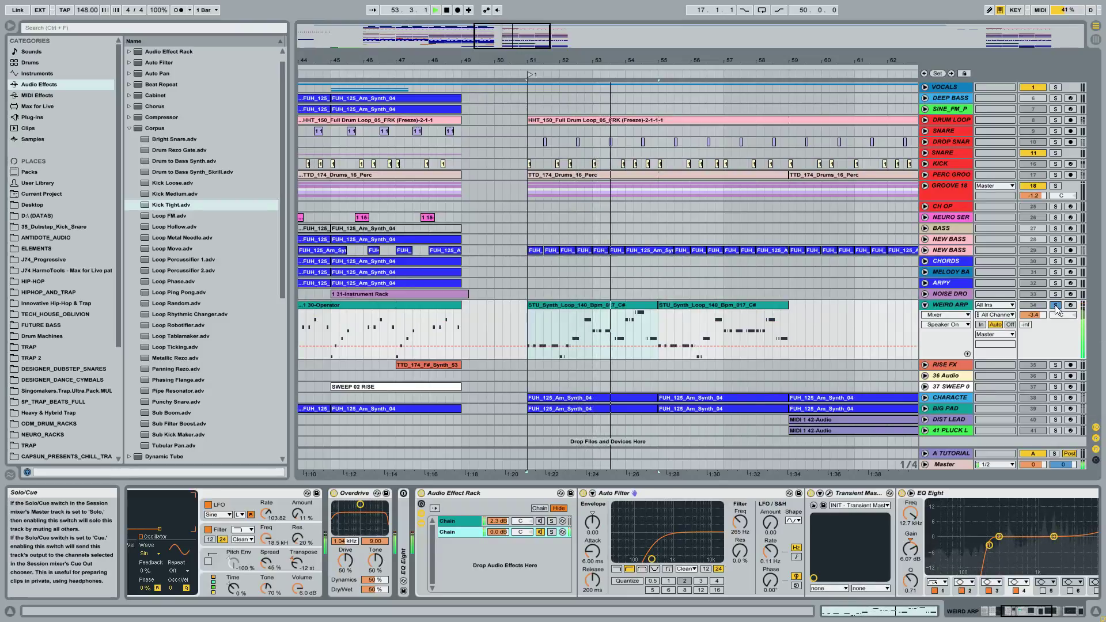
Balance WEIRD ARP against the full mix during playback, setting its track volume to -5.9 dB
{"action": "left_click_drag", "start_coordinate": [1032, 314], "coordinate": [1033, 327]}
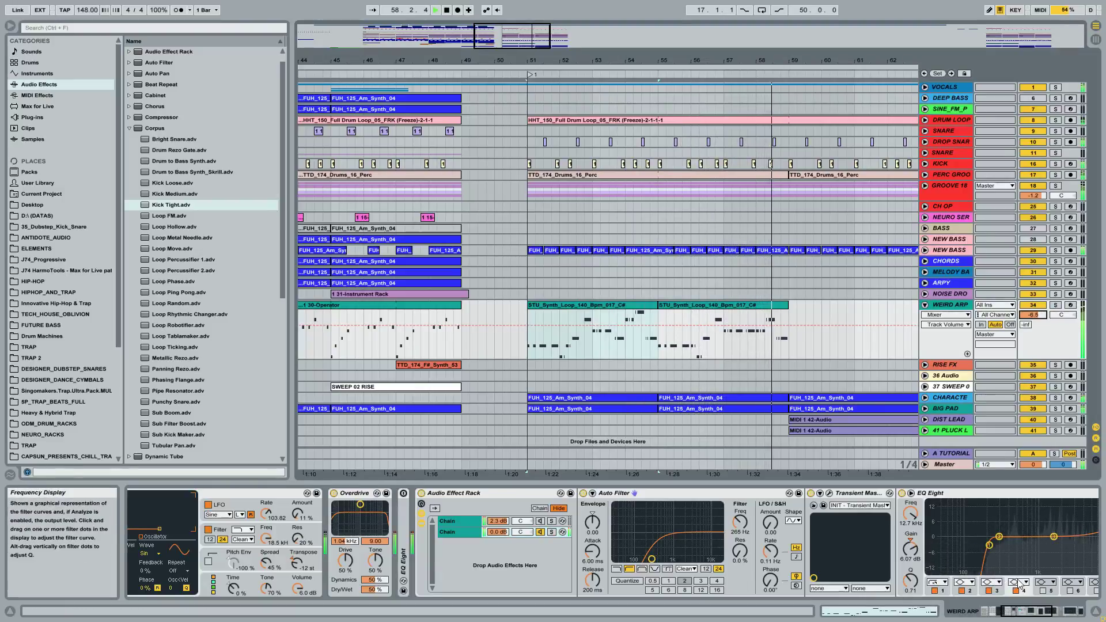
{"action": "key", "text": "space"}
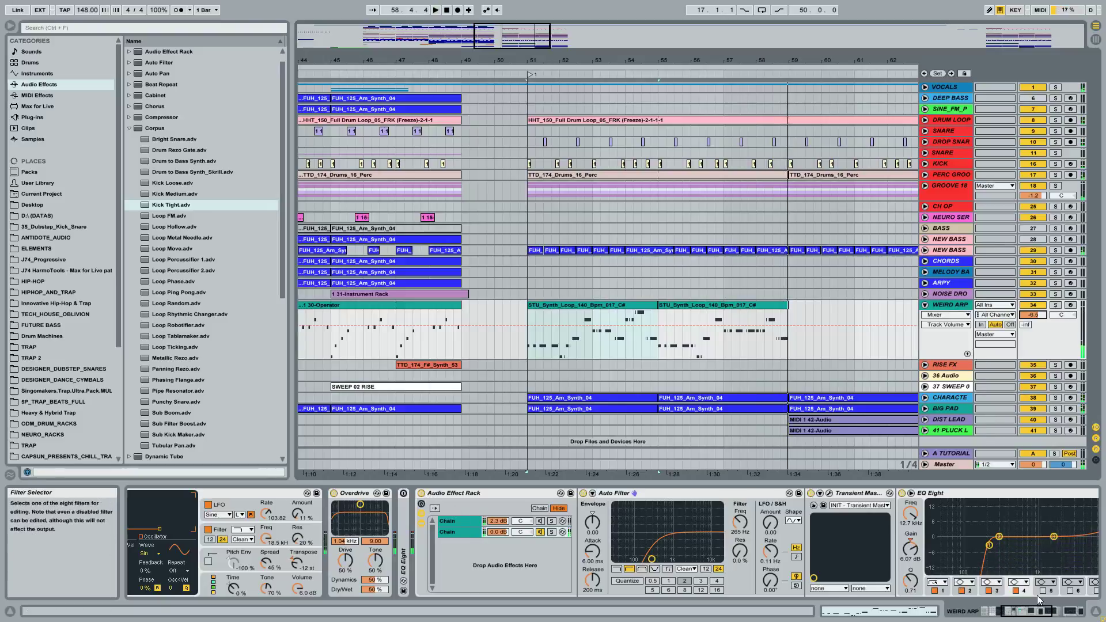
{"action": "left_click", "coordinate": [1024, 615]}
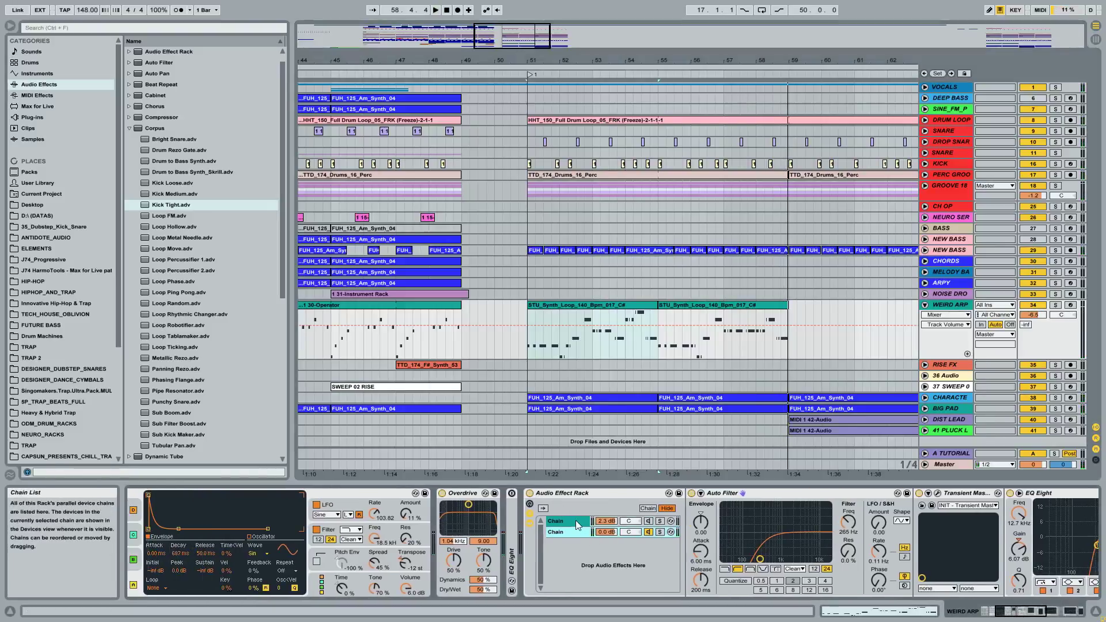
{"action": "key", "text": "space"}
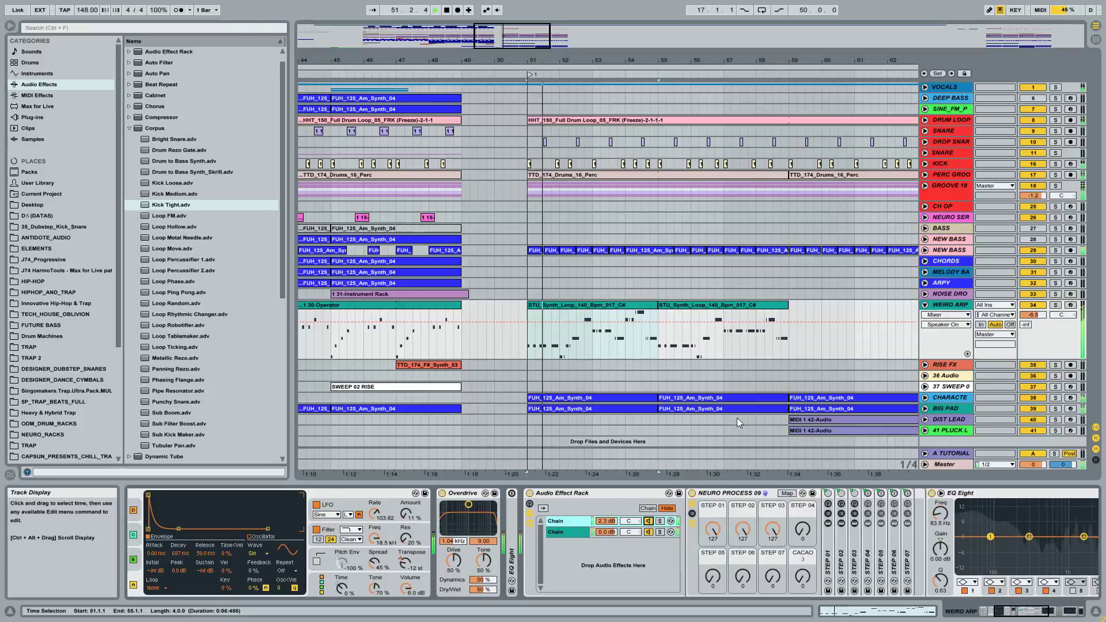
{"action": "left_click_drag", "start_coordinate": [1027, 320], "coordinate": [1028, 317]}
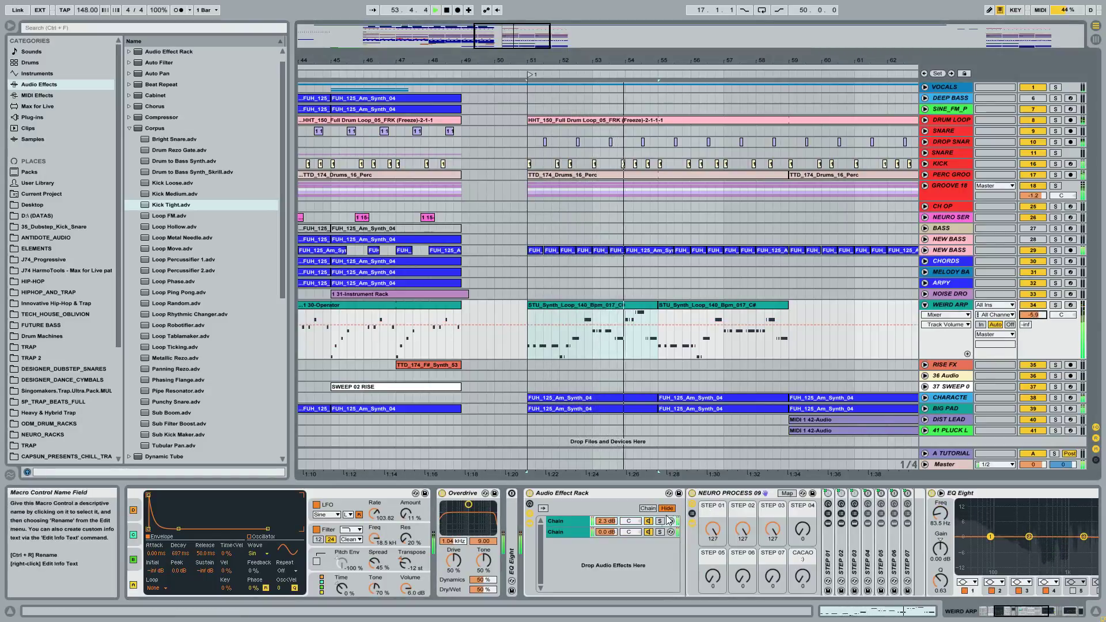
Loop the two WEIRD ARP clips and compare the rack's first chain on and off, both in the full mix and with the track soloed
{"action": "left_click", "coordinate": [648, 520]}
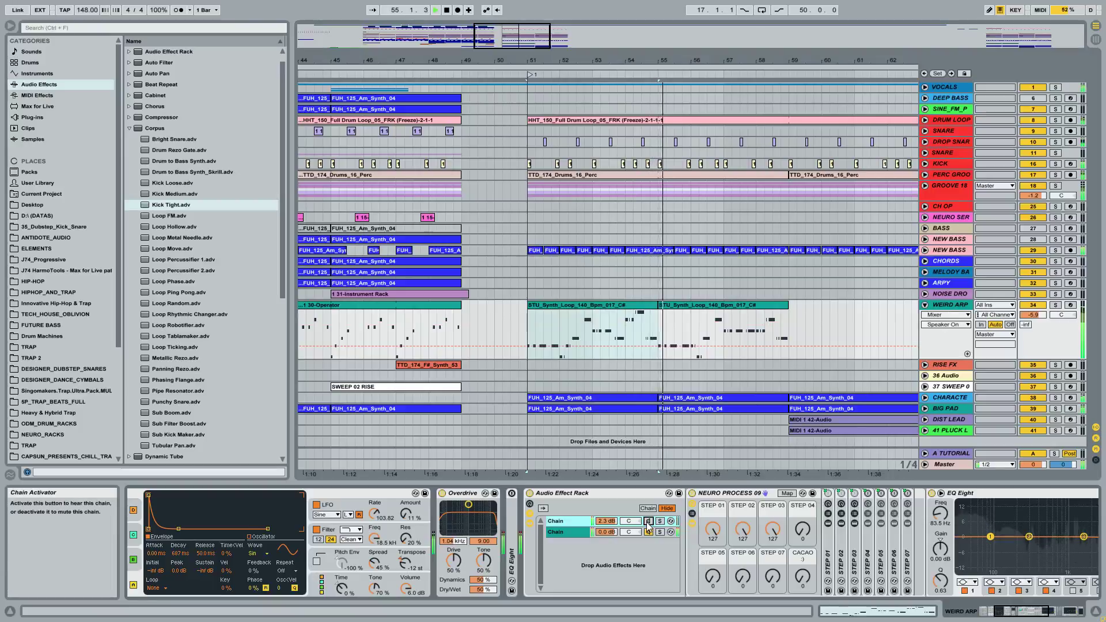
{"action": "left_click", "coordinate": [714, 300], "text": "shift"}
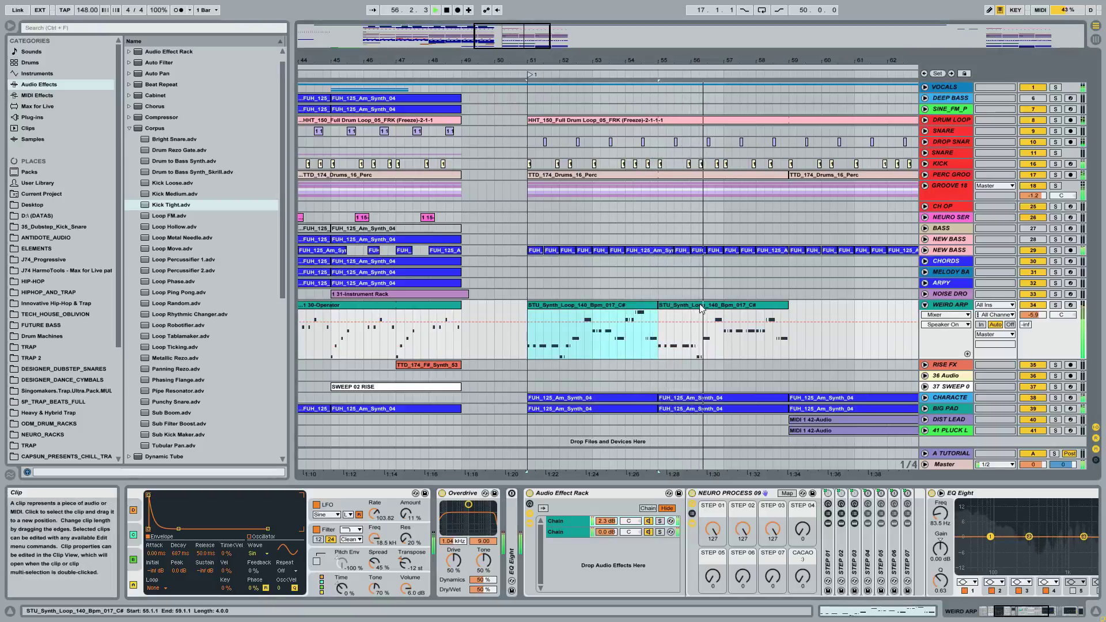
{"action": "key", "text": "ctrl+l"}
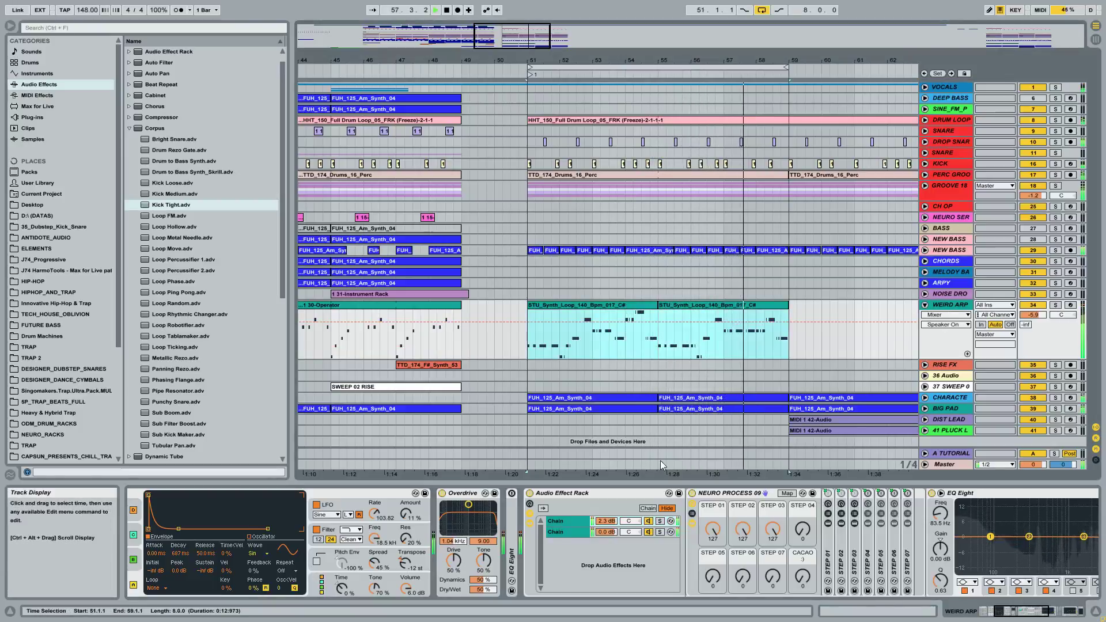
{"action": "left_click", "coordinate": [648, 522]}
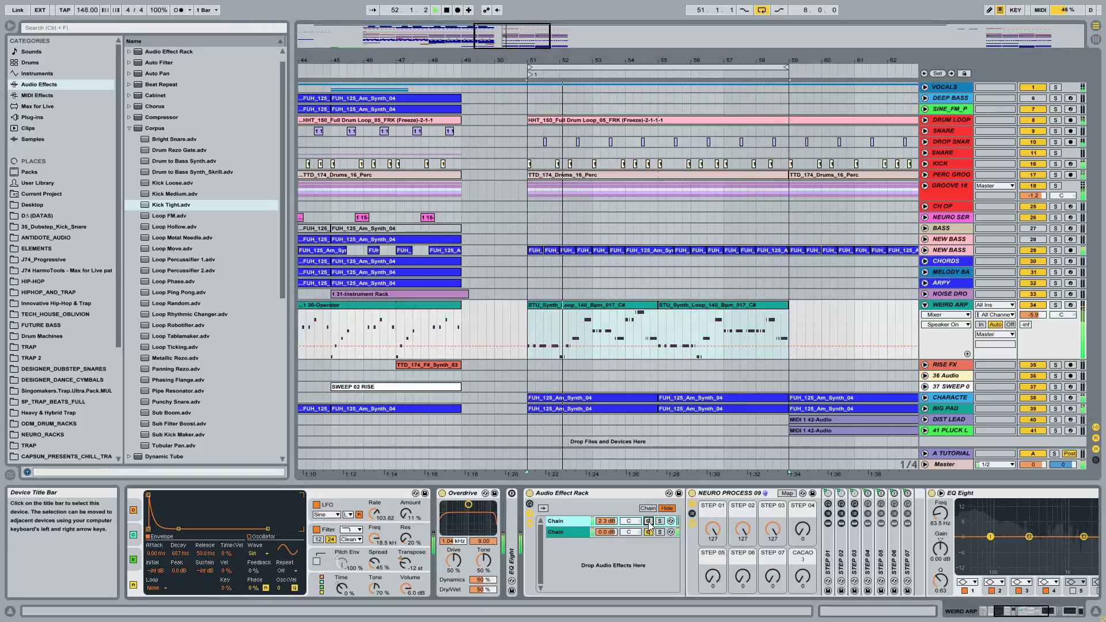
{"action": "left_click", "coordinate": [648, 522]}
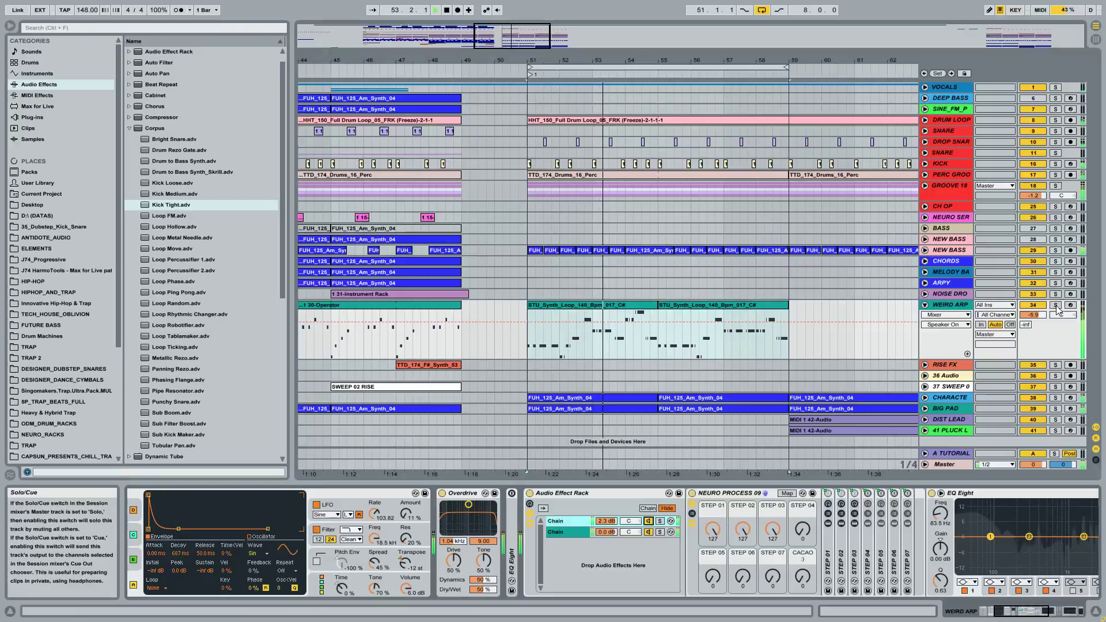
{"action": "left_click", "coordinate": [1054, 305]}
{"action": "left_click", "coordinate": [648, 522]}
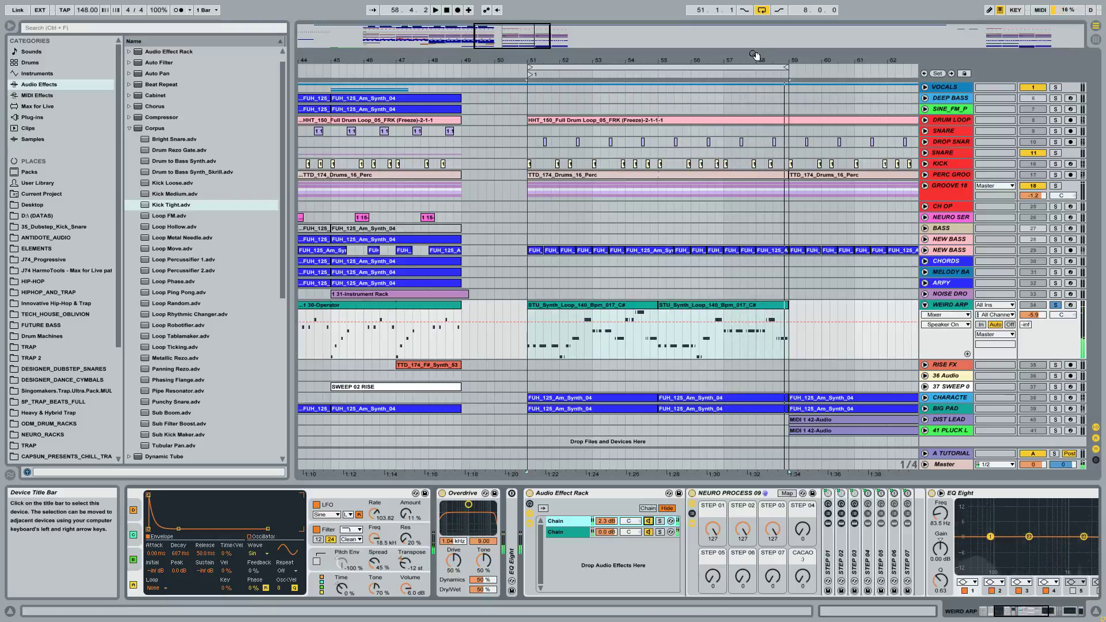
Go to the lead section at bar 59 and solo the DIST LEAD track in place of WEIRD ARP
{"action": "left_click_drag", "start_coordinate": [758, 56], "coordinate": [370, 23]}
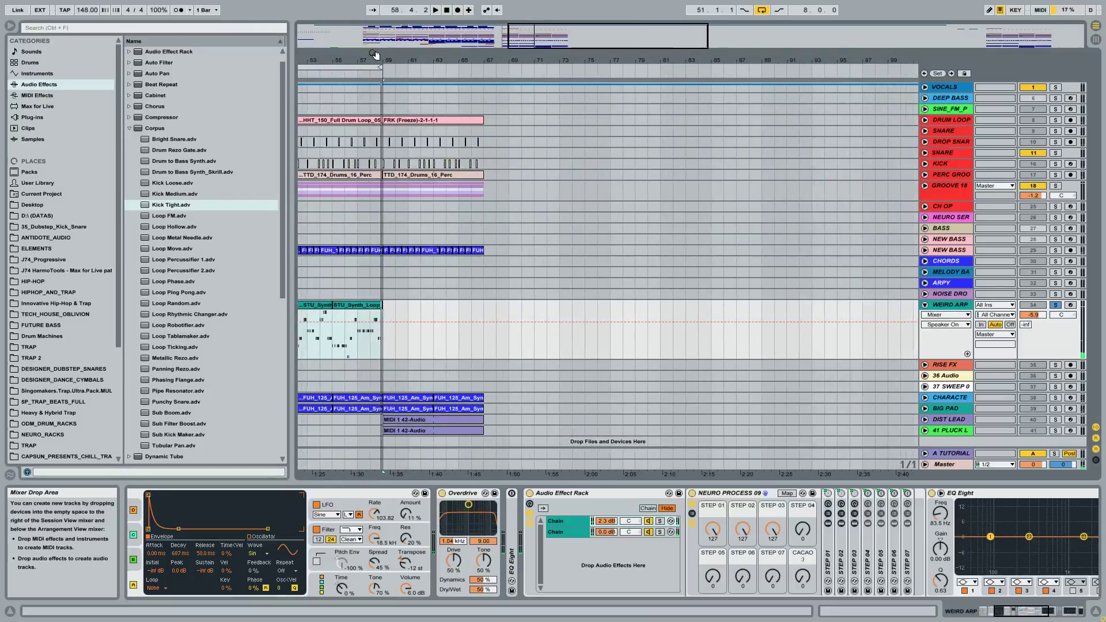
{"action": "left_click", "coordinate": [952, 422]}
{"action": "left_click", "coordinate": [953, 430]}
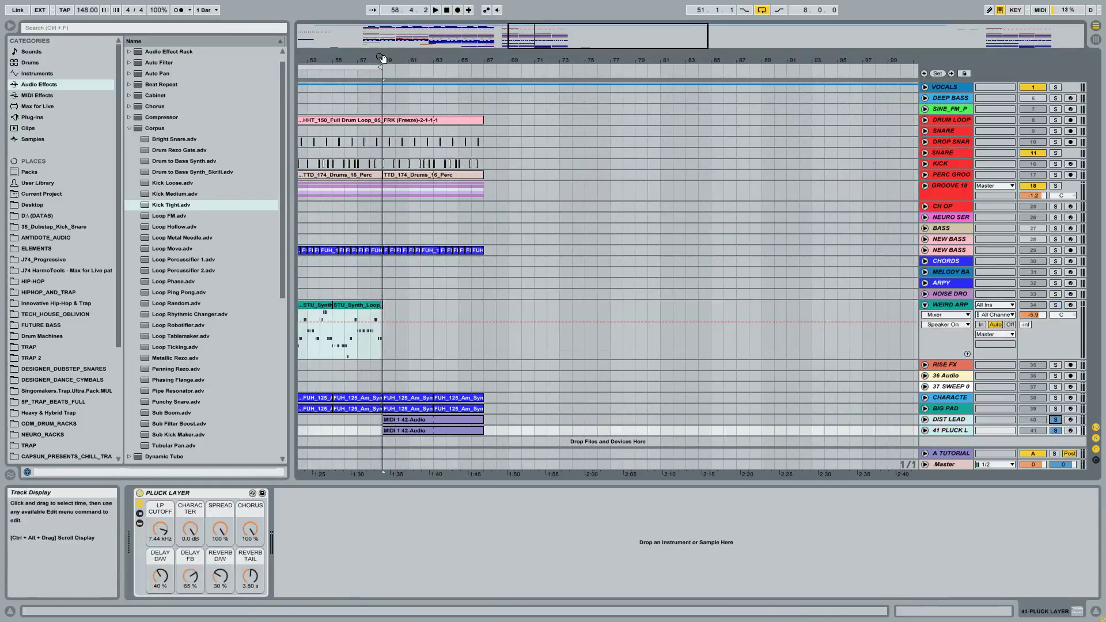
{"action": "left_click_drag", "start_coordinate": [383, 58], "coordinate": [428, 58]}
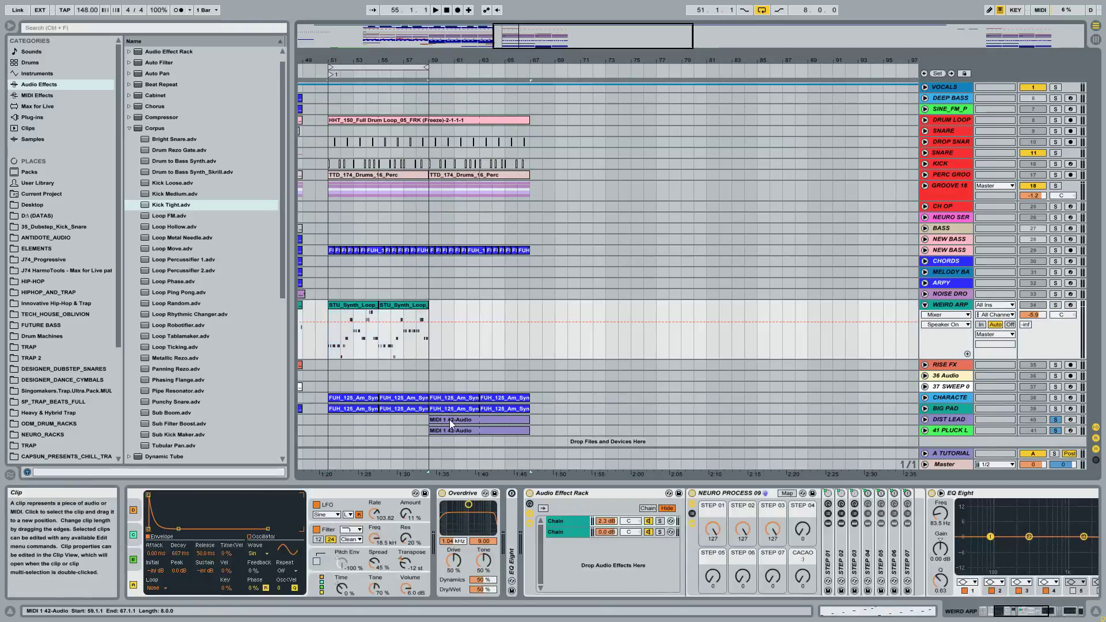
Audition the DIST LEAD and 41 PLUCK LAYER clips from bar 59, view each track's devices, and return to the full mix
{"action": "left_click", "coordinate": [449, 419]}
{"action": "left_click", "coordinate": [1054, 420]}
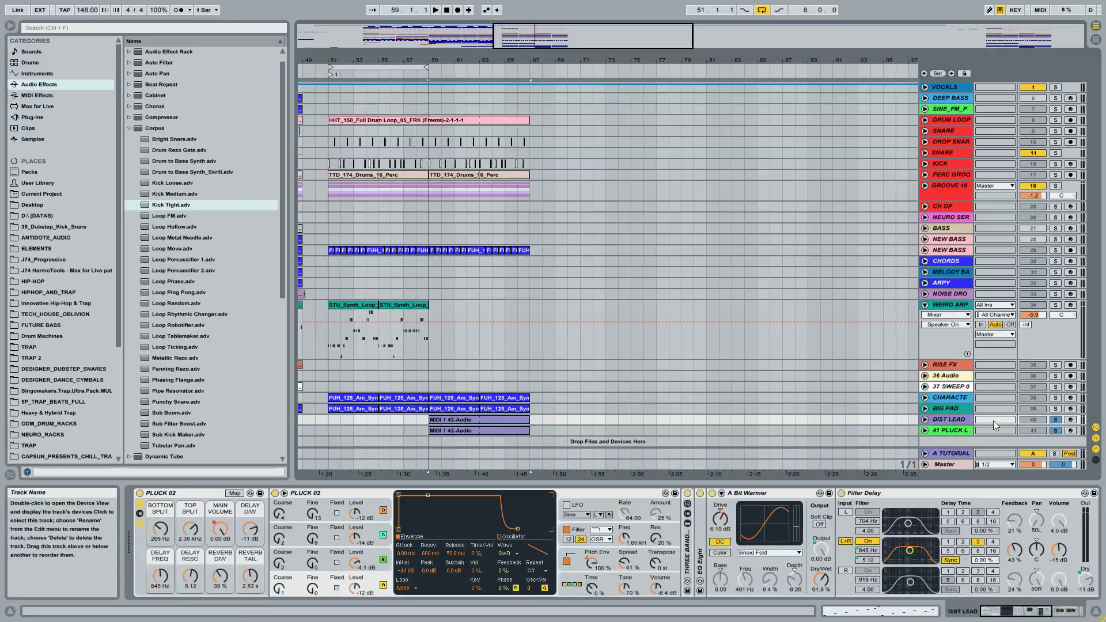
{"action": "left_click", "coordinate": [473, 430]}
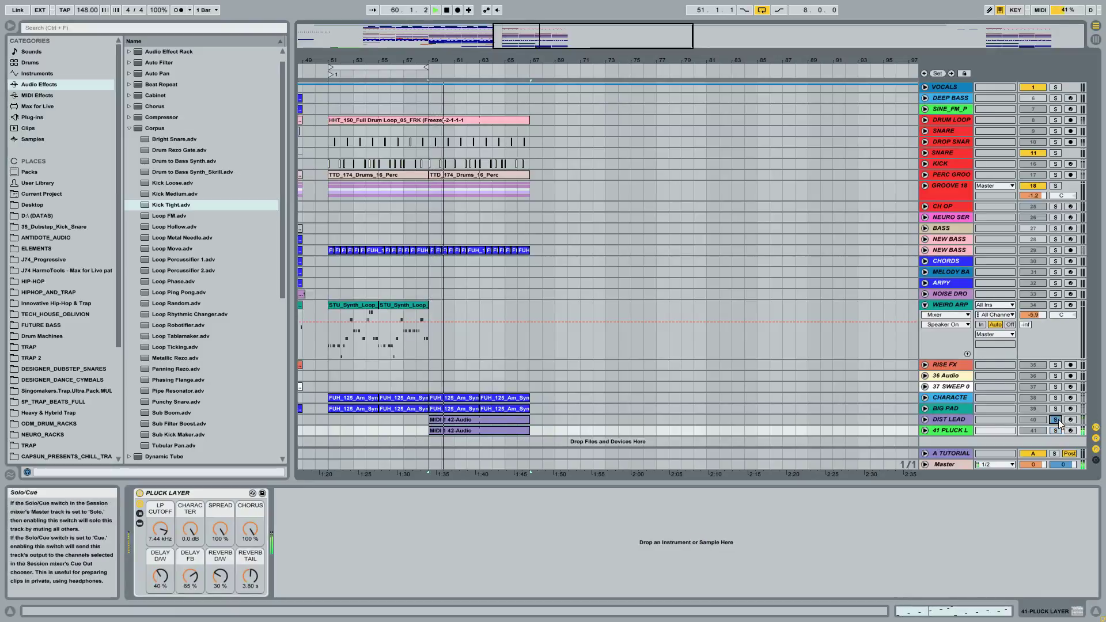
{"action": "left_click", "coordinate": [942, 420]}
{"action": "left_click", "coordinate": [1054, 419]}
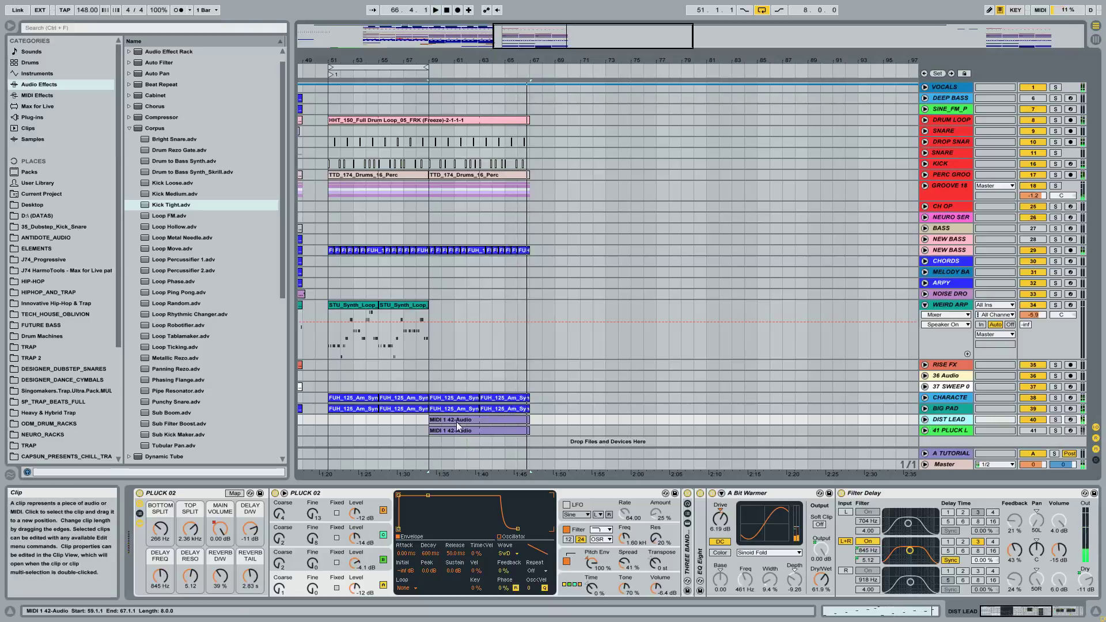
Fold the WEIRD ARP track and compare the full mix from bar 59 with the 41 PLUCK LAYER track on and off
{"action": "key", "text": "space"}
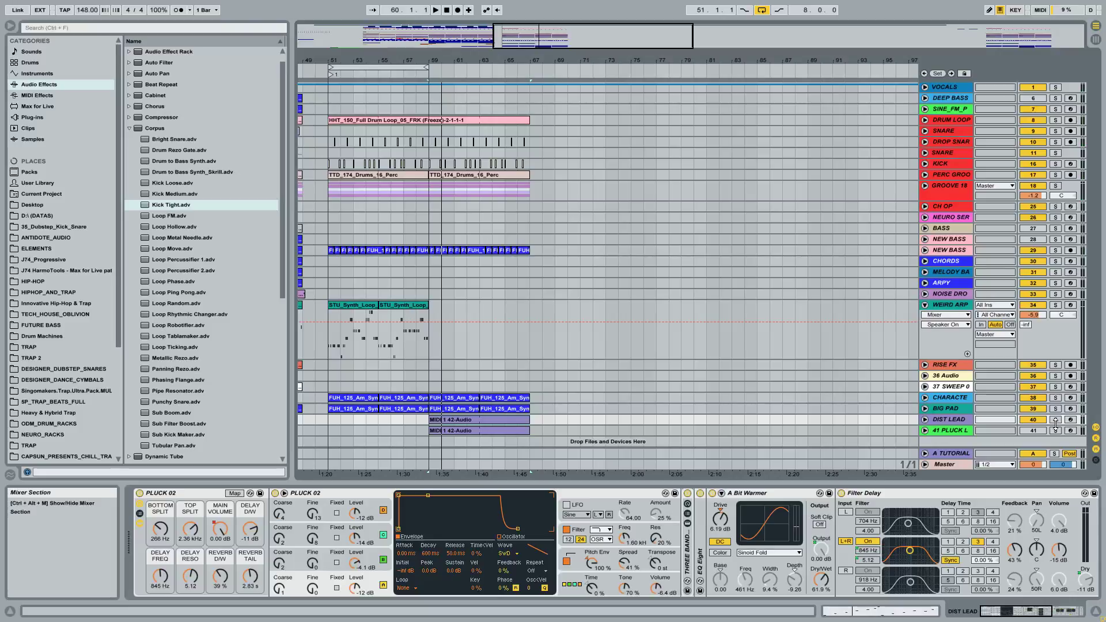
{"action": "left_click", "coordinate": [925, 305]}
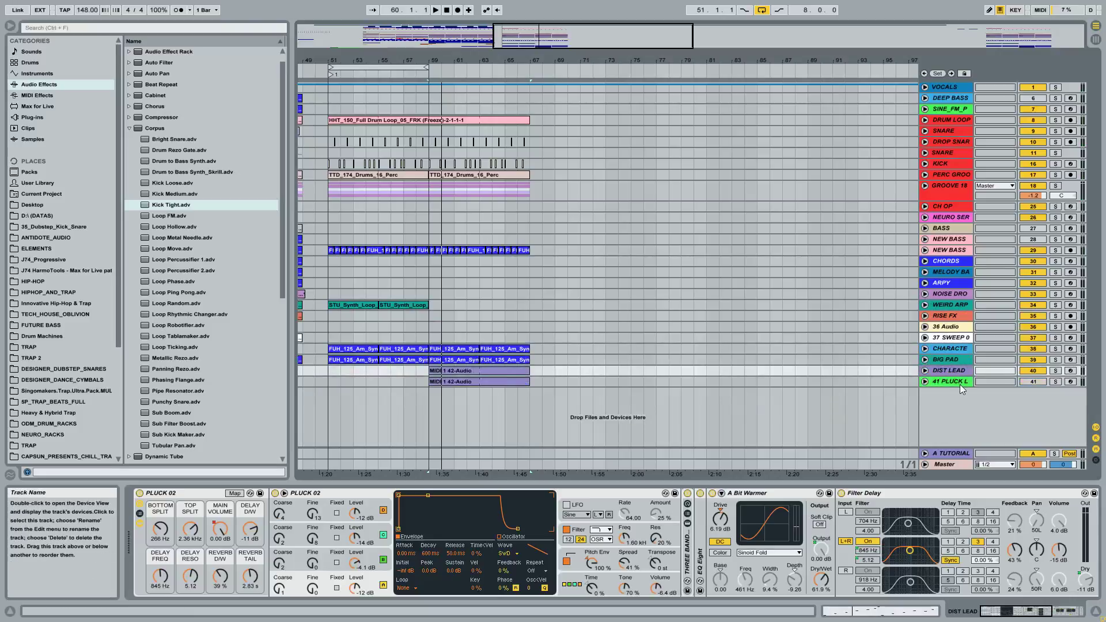
{"action": "left_click", "coordinate": [1032, 381]}
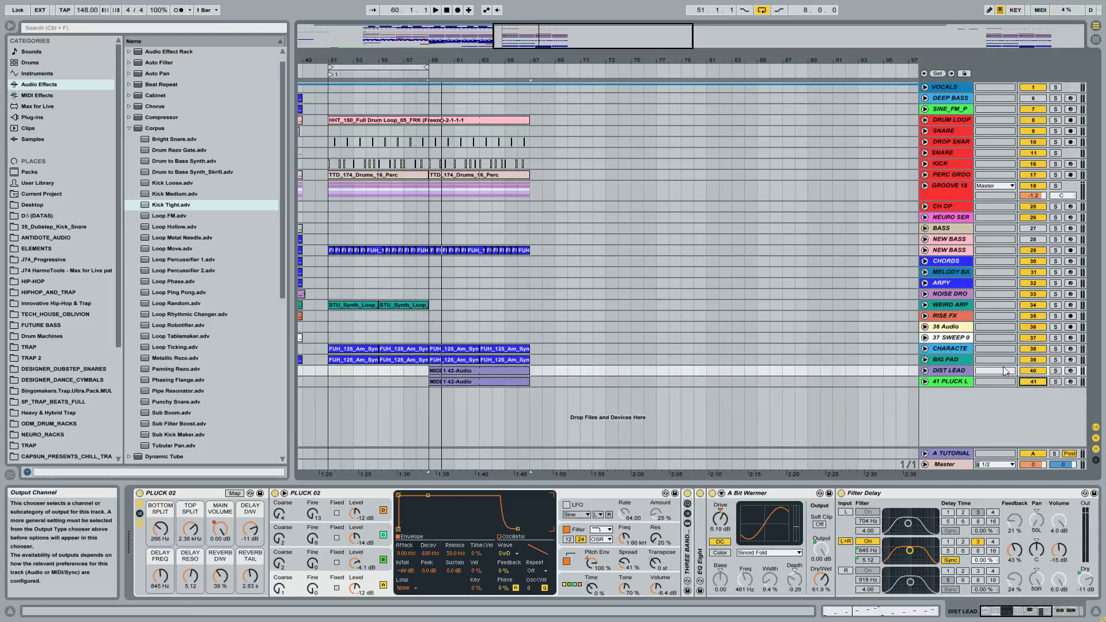
{"action": "key", "text": "space"}
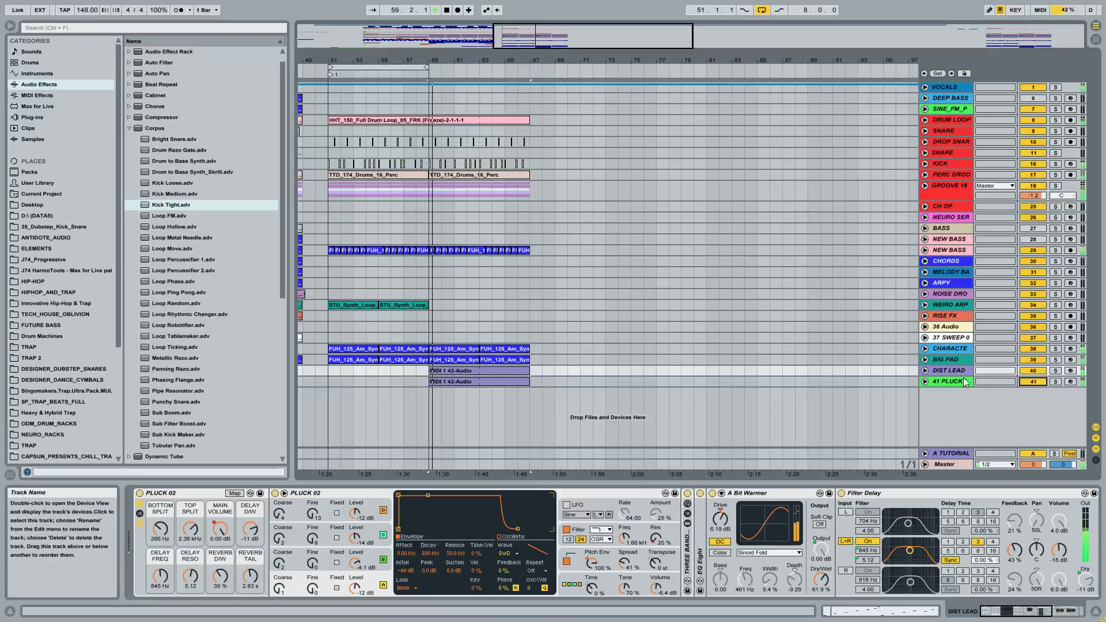
{"action": "left_click", "coordinate": [1031, 381]}
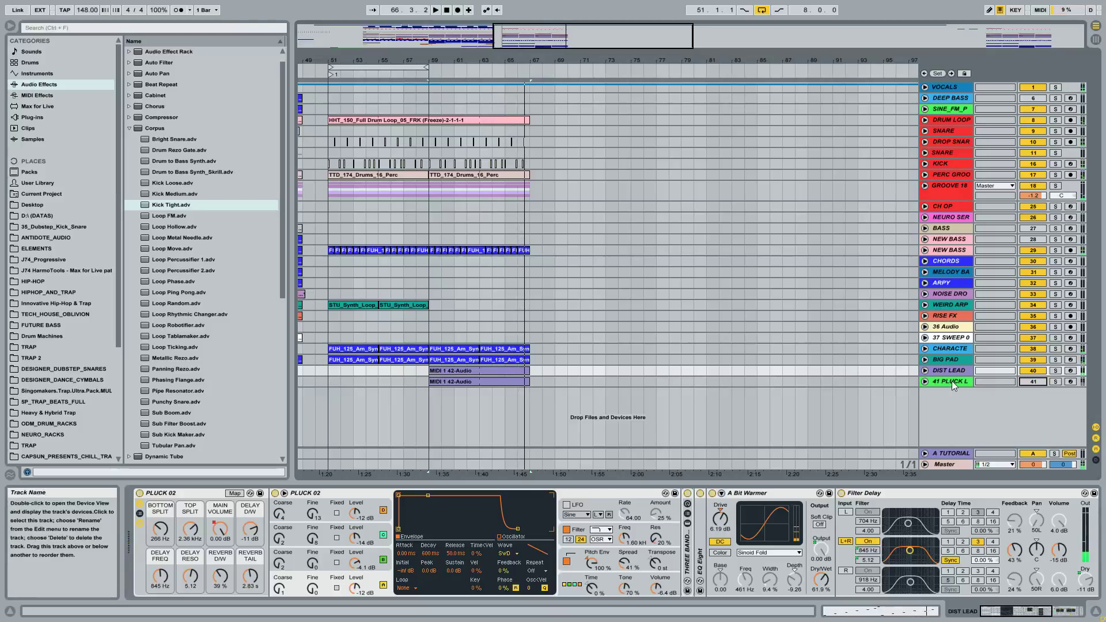